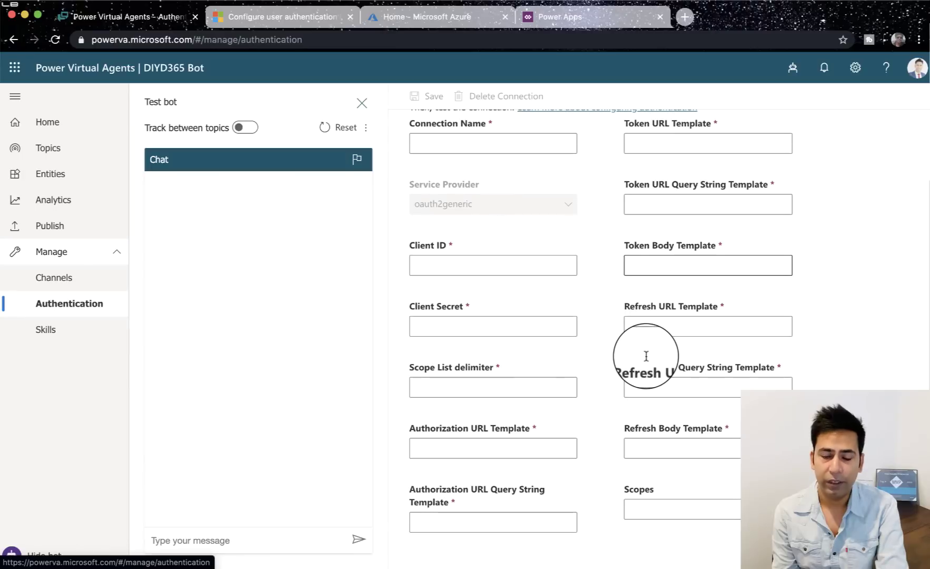
{"action": "scroll", "coordinate": [646, 358], "scroll_direction": "up", "scroll_amount": 3}
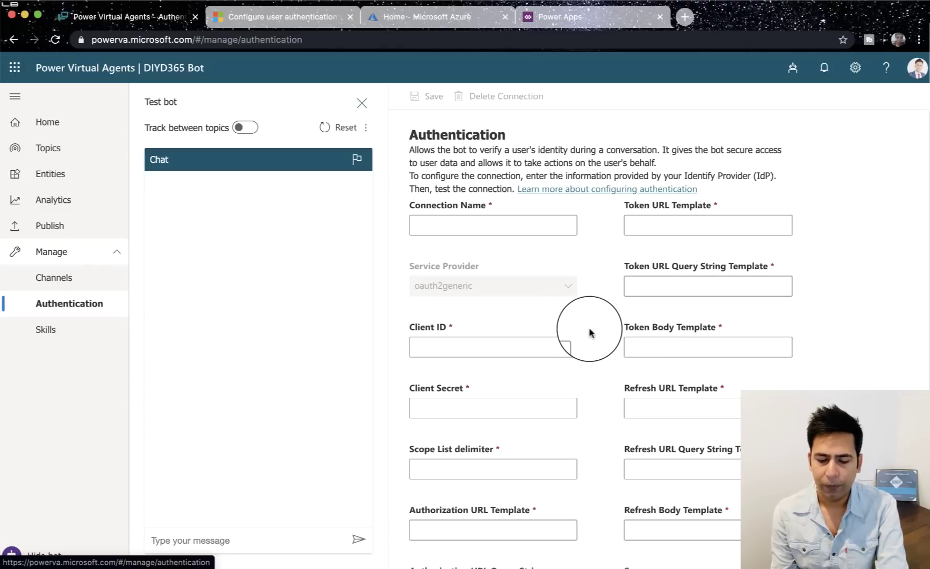
{"action": "scroll", "coordinate": [589, 332], "scroll_direction": "down", "scroll_amount": 3}
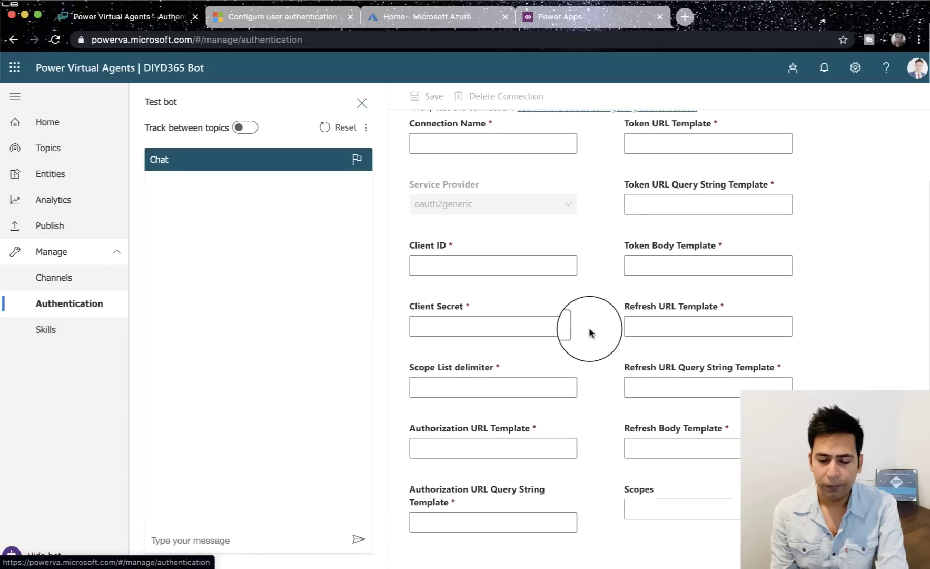
{"action": "scroll", "coordinate": [589, 332], "scroll_direction": "up", "scroll_amount": 3}
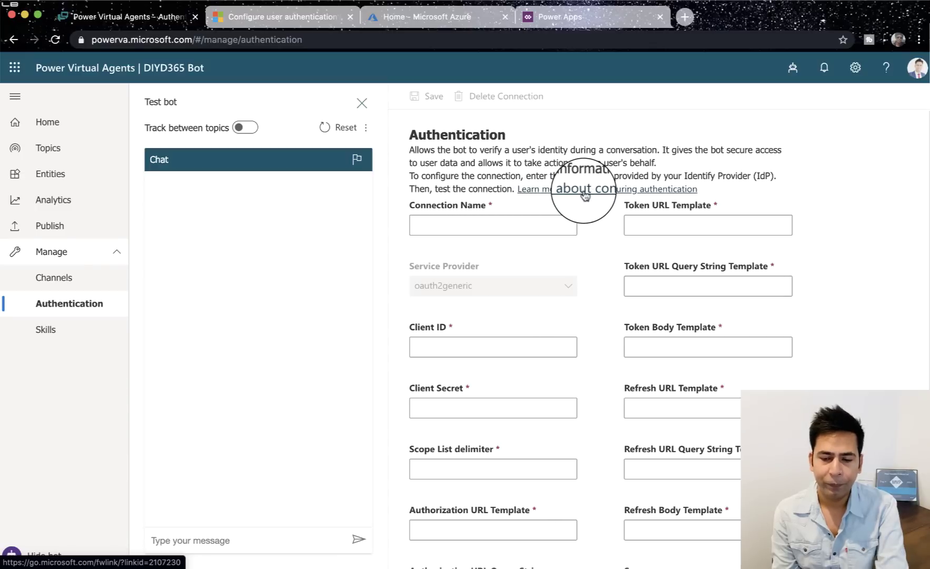
{"action": "left_click", "coordinate": [287, 24]}
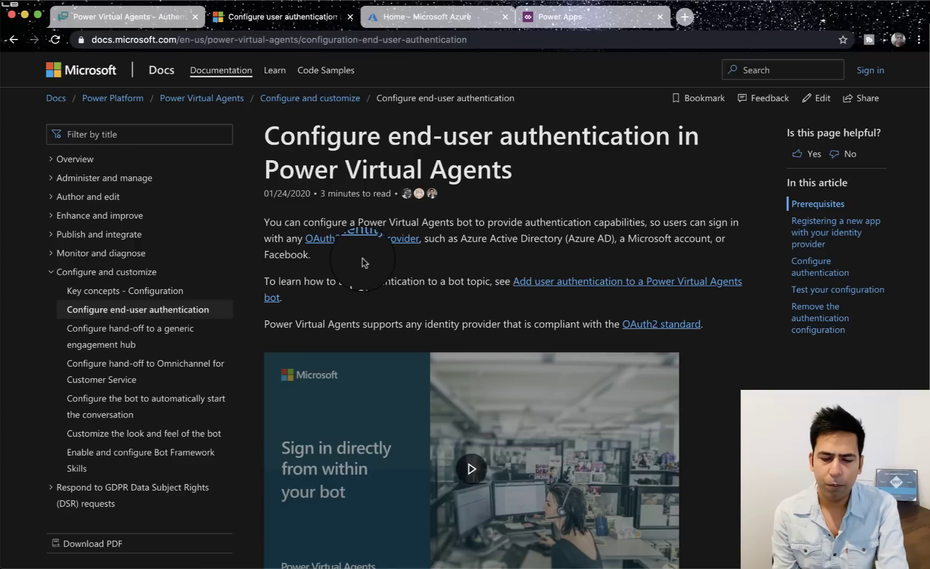
{"action": "scroll", "coordinate": [362, 258], "scroll_direction": "down", "scroll_amount": 12}
{"action": "scroll", "coordinate": [362, 258], "scroll_direction": "down", "scroll_amount": 20}
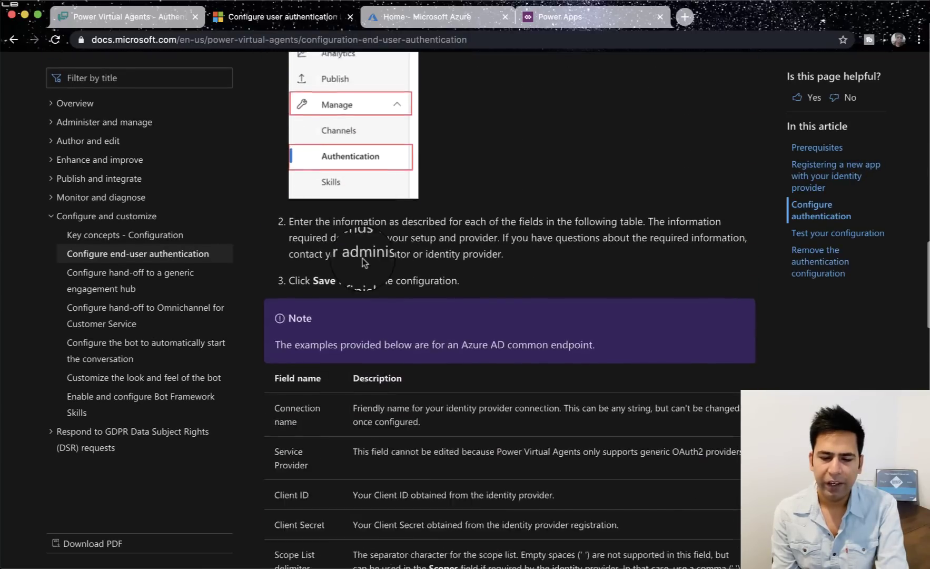
{"action": "scroll", "coordinate": [362, 258], "scroll_direction": "up", "scroll_amount": 8}
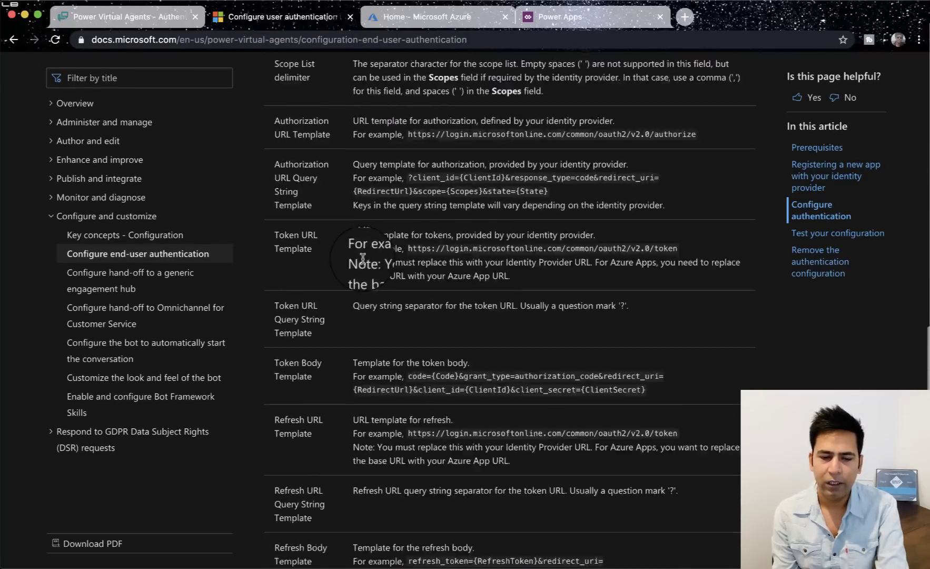
{"action": "left_click", "coordinate": [162, 26]}
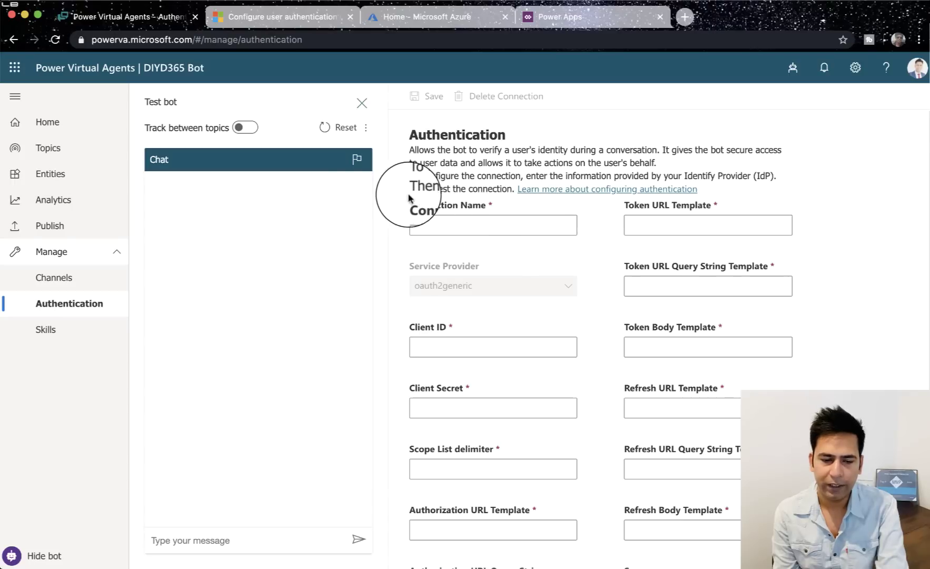
{"action": "mouse_move", "coordinate": [1, 208]}
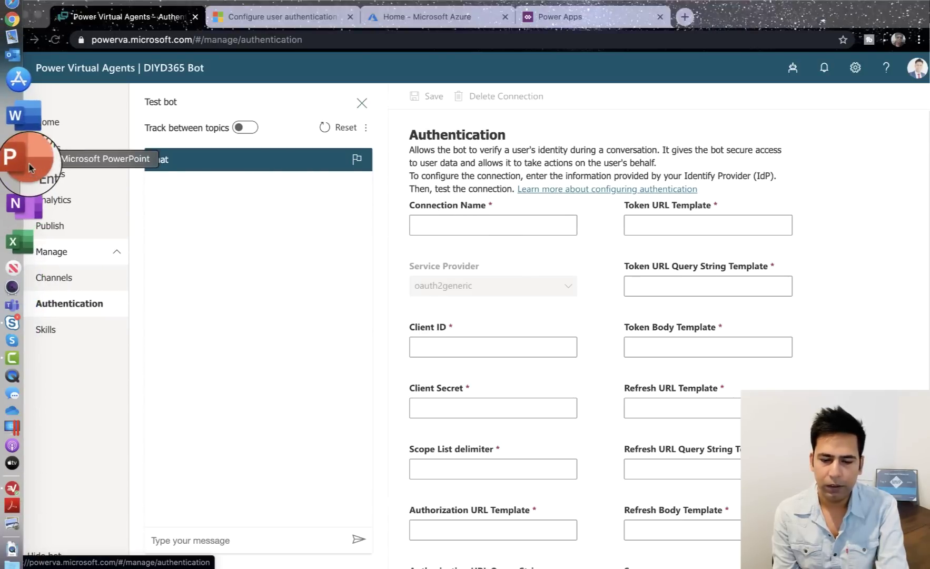
{"action": "left_click", "coordinate": [21, 162]}
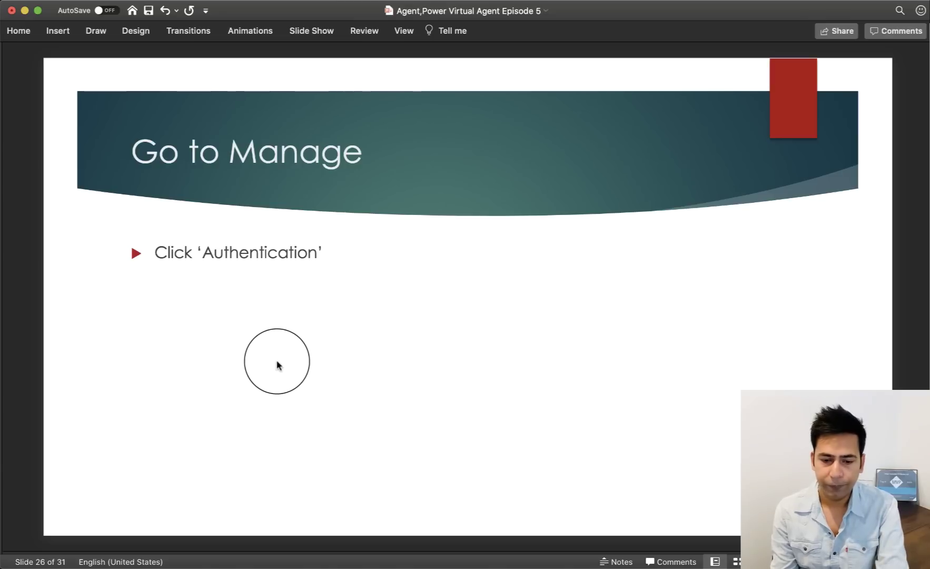
Step: Advance the deck to the Prefilled and Optional fields slide, then return to the bot's Authentication form
{"action": "key", "text": "Down"}
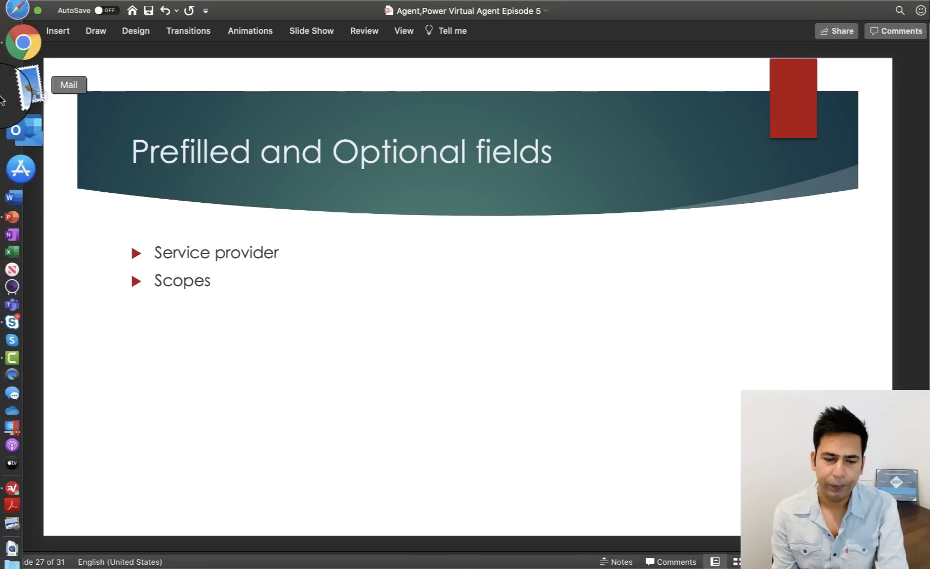
{"action": "left_click", "coordinate": [21, 80]}
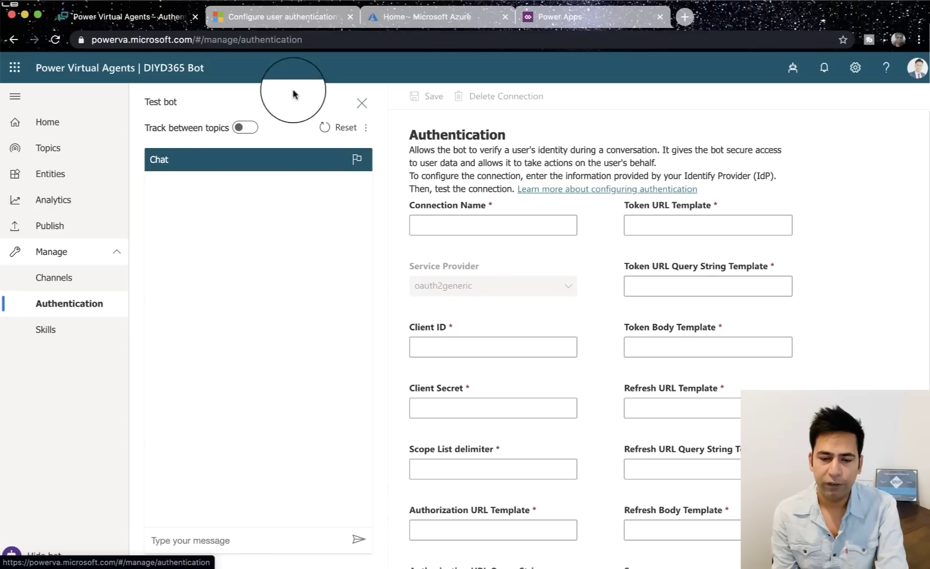
Step: Review the field-description table in the Configure end-user authentication article, then return to the bot's form
{"action": "left_click", "coordinate": [302, 17]}
{"action": "scroll", "coordinate": [363, 174], "scroll_direction": "up", "scroll_amount": 15}
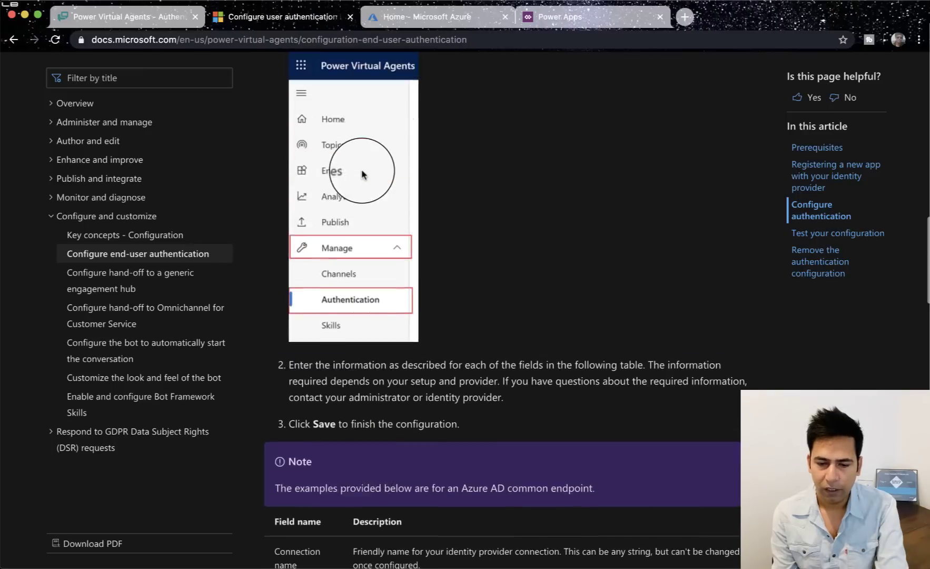
{"action": "scroll", "coordinate": [362, 174], "scroll_direction": "up", "scroll_amount": 10}
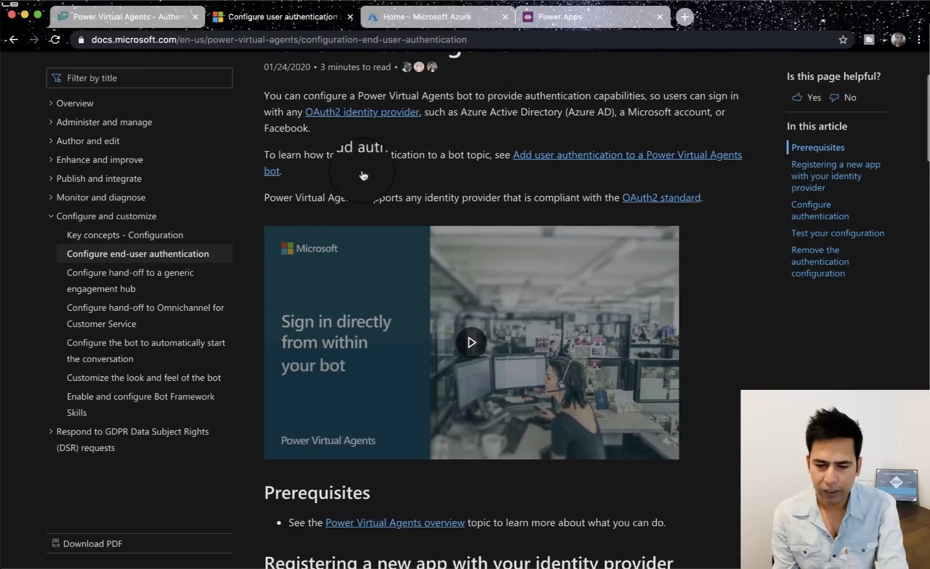
{"action": "scroll", "coordinate": [414, 245], "scroll_direction": "down", "scroll_amount": 20}
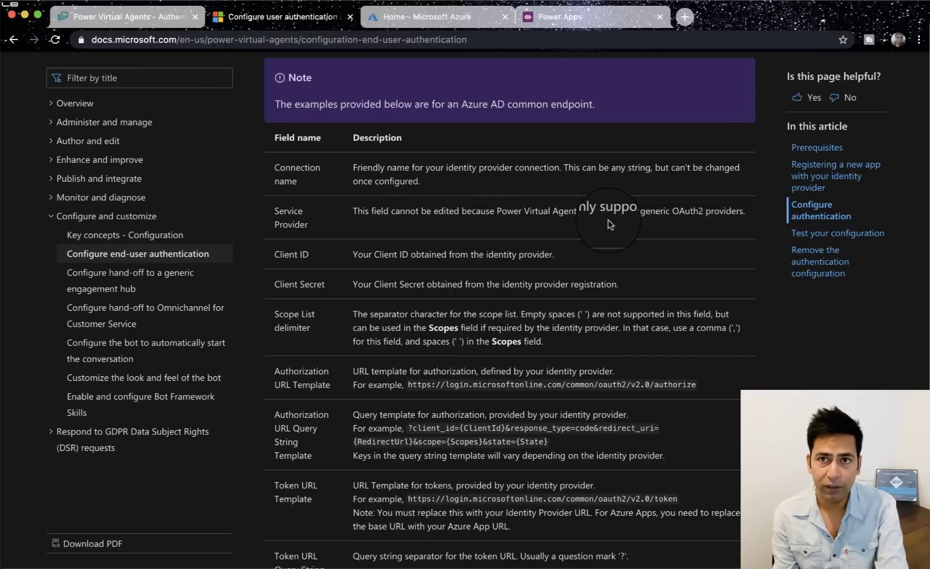
{"action": "scroll", "coordinate": [610, 224], "scroll_direction": "up", "scroll_amount": 1}
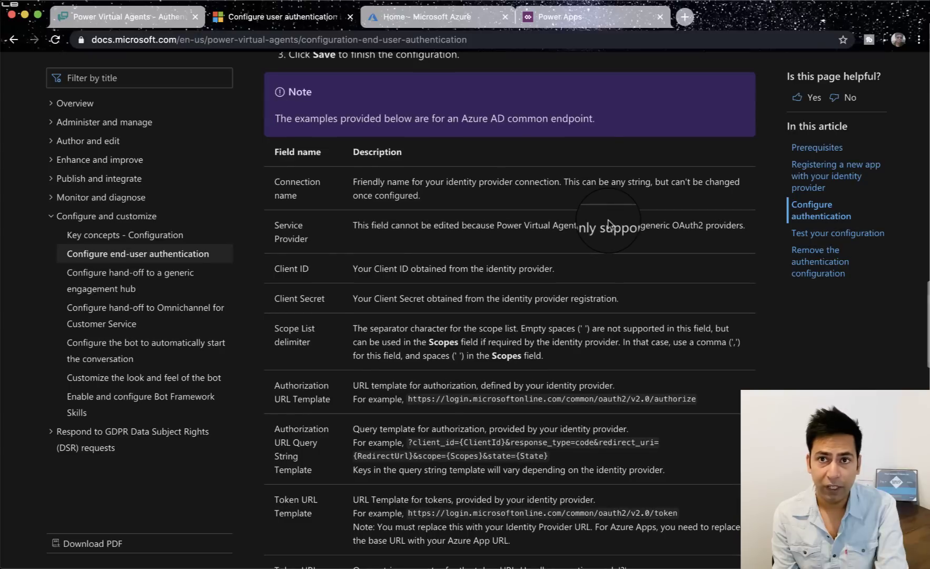
{"action": "scroll", "coordinate": [610, 224], "scroll_direction": "up", "scroll_amount": 10}
{"action": "scroll", "coordinate": [610, 224], "scroll_direction": "up", "scroll_amount": 10}
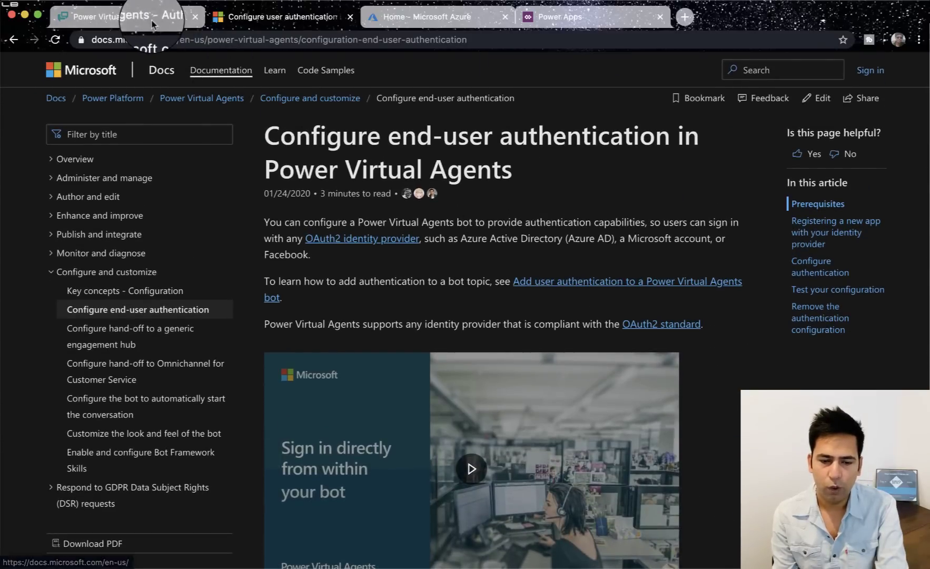
{"action": "left_click", "coordinate": [123, 16]}
{"action": "scroll", "coordinate": [521, 278], "scroll_direction": "down", "scroll_amount": 3}
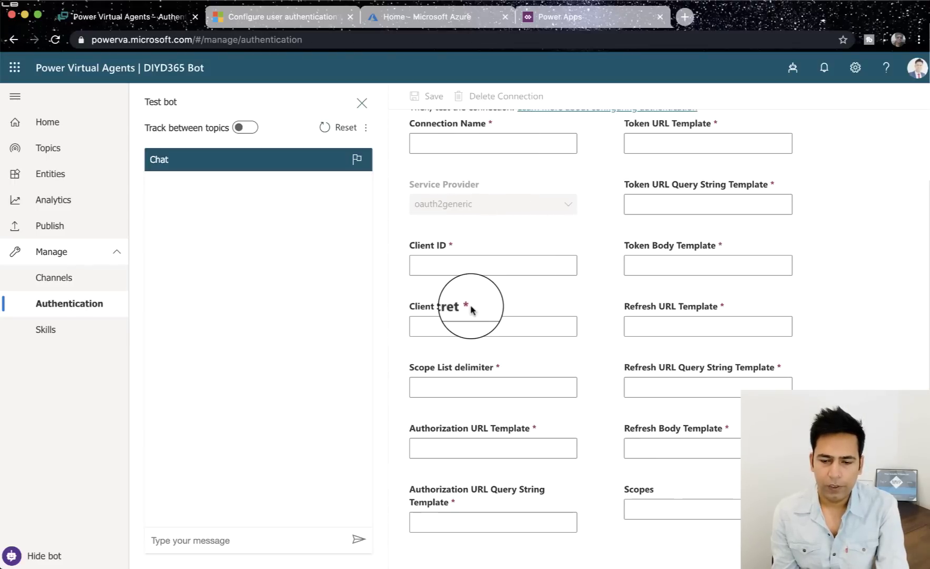
Step: Set Connection Name to 'DIYD365 Microsoft Azure' and advance the deck to the Azure portal-App registration slide
{"action": "left_click", "coordinate": [435, 142]}
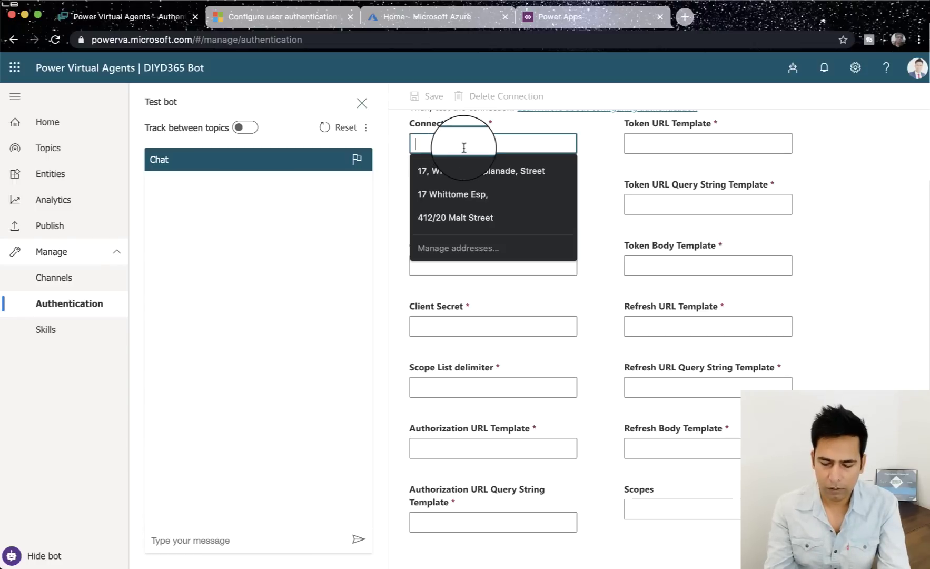
{"action": "type", "text": "DI"}
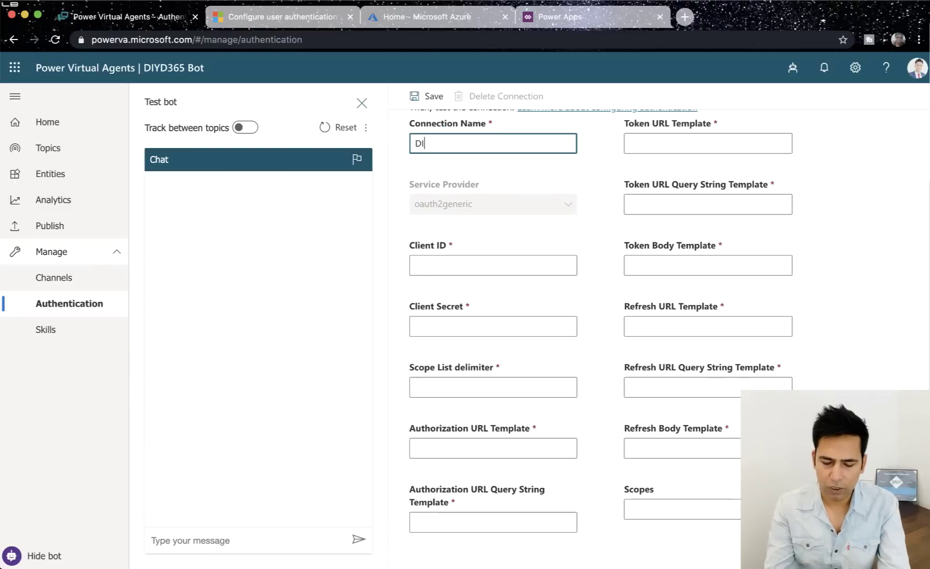
{"action": "type", "text": "YD365 Microso"}
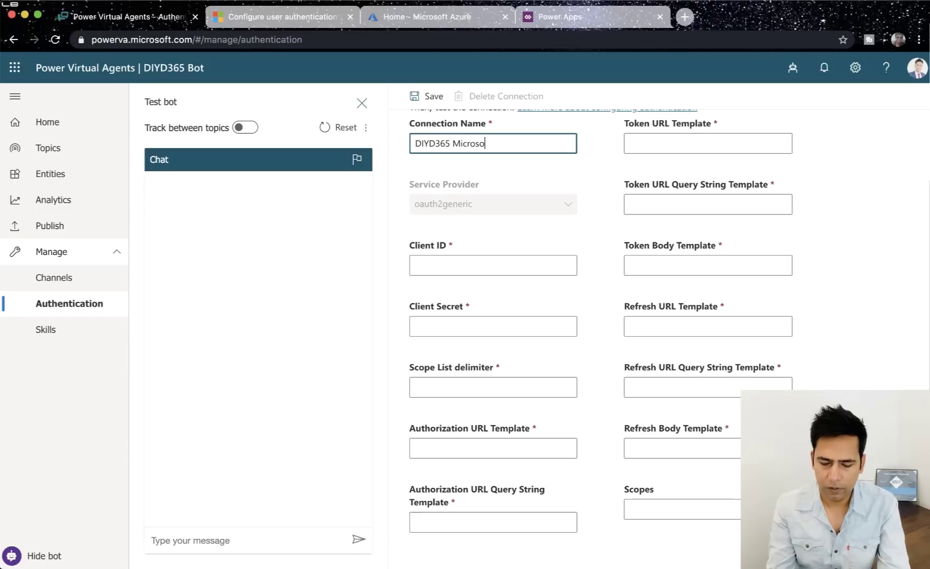
{"action": "type", "text": "ft Azure"}
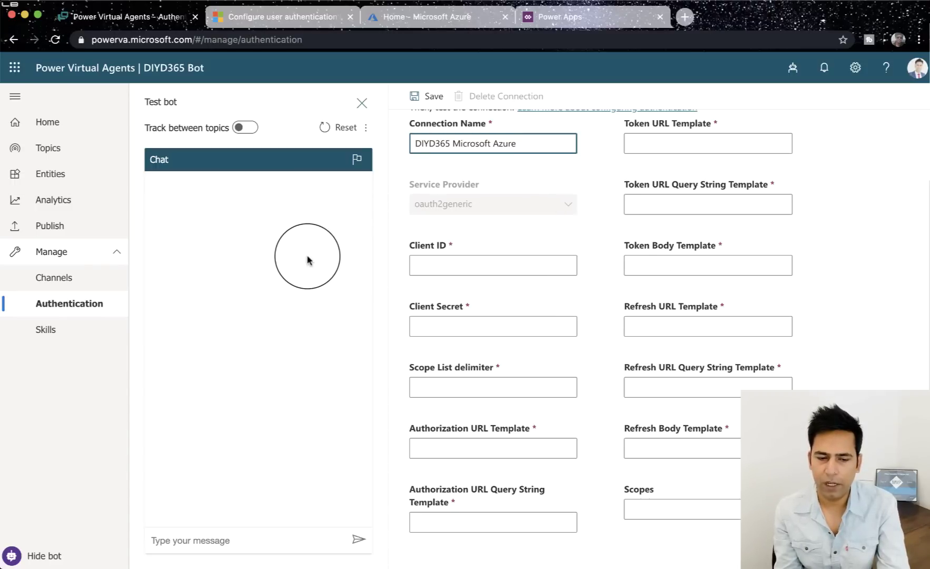
{"action": "mouse_move", "coordinate": [21, 180]}
{"action": "left_click", "coordinate": [24, 162]}
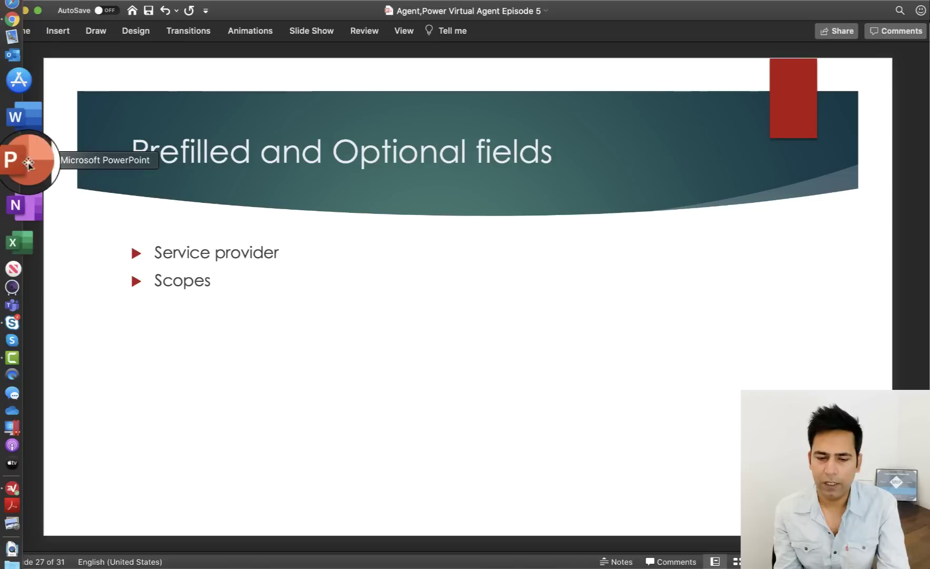
{"action": "scroll", "coordinate": [251, 244], "scroll_direction": "down", "scroll_amount": 1}
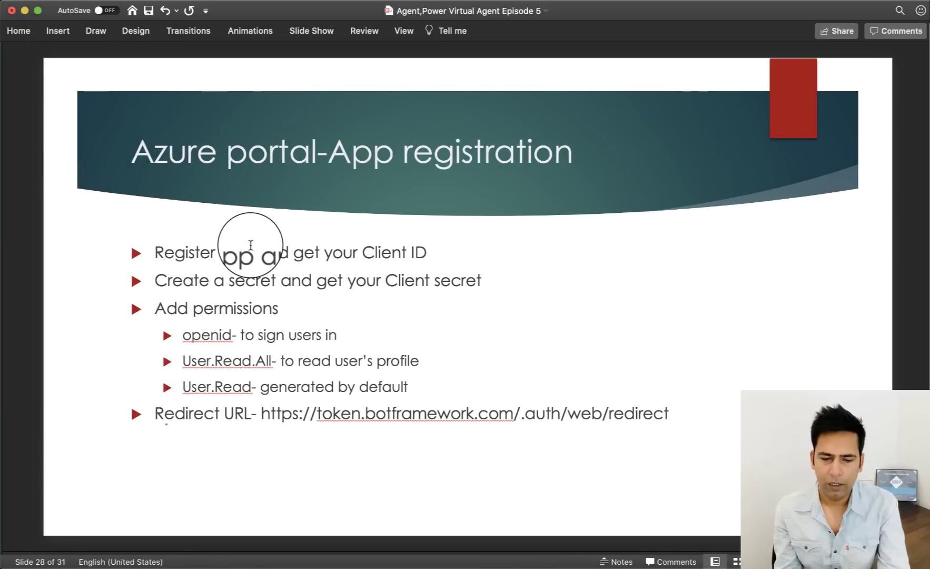
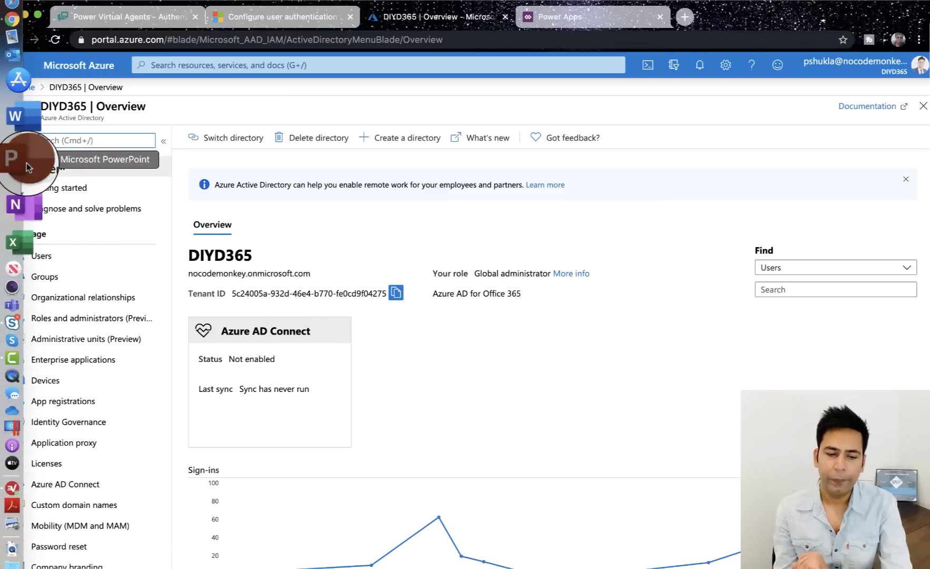
{"action": "left_click", "coordinate": [17, 157]}
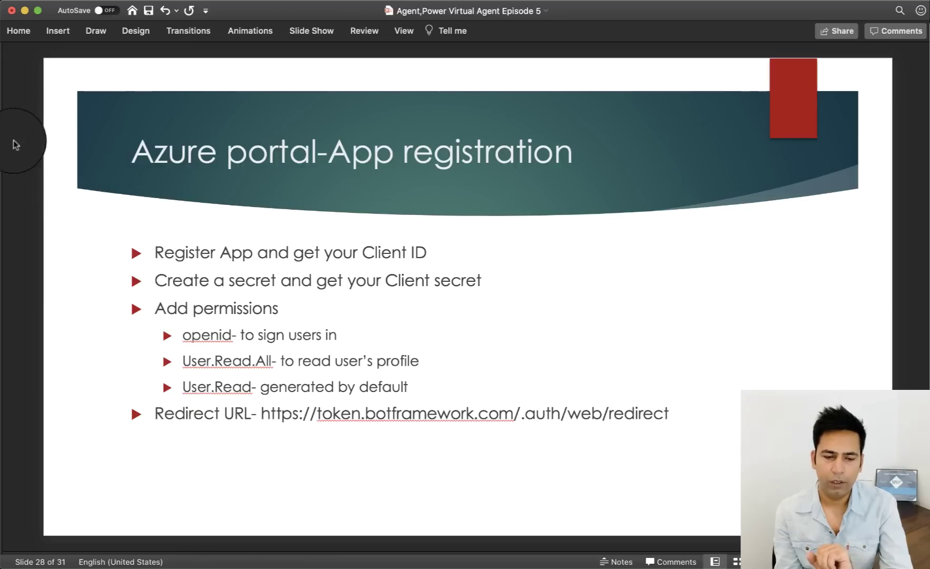
{"action": "left_click", "coordinate": [25, 72]}
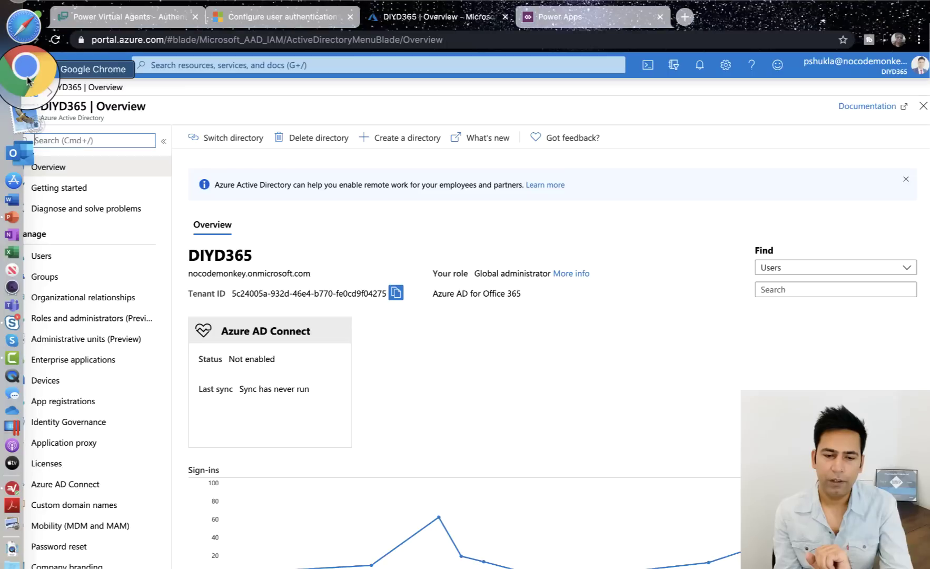
{"action": "left_click", "coordinate": [108, 17]}
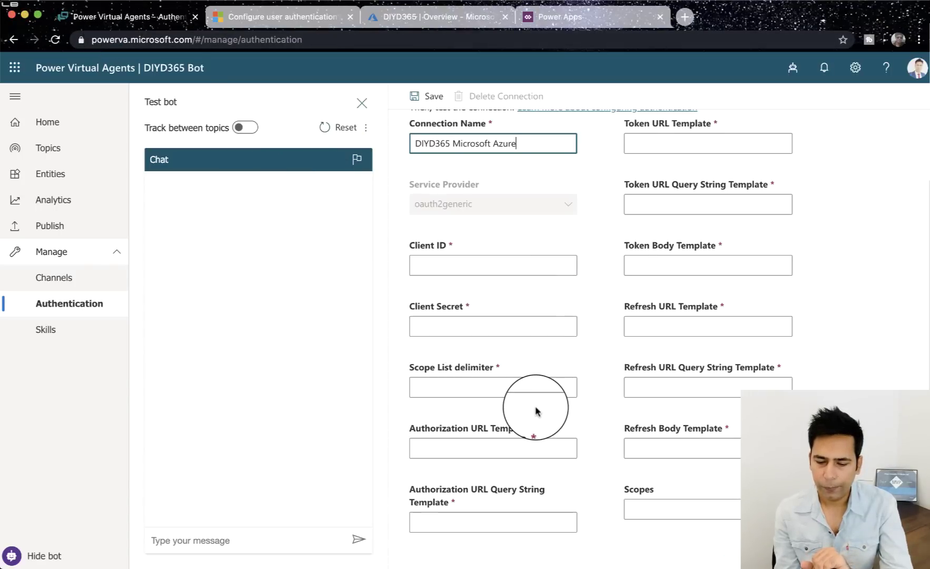
{"action": "scroll", "coordinate": [595, 337], "scroll_direction": "up", "scroll_amount": 1}
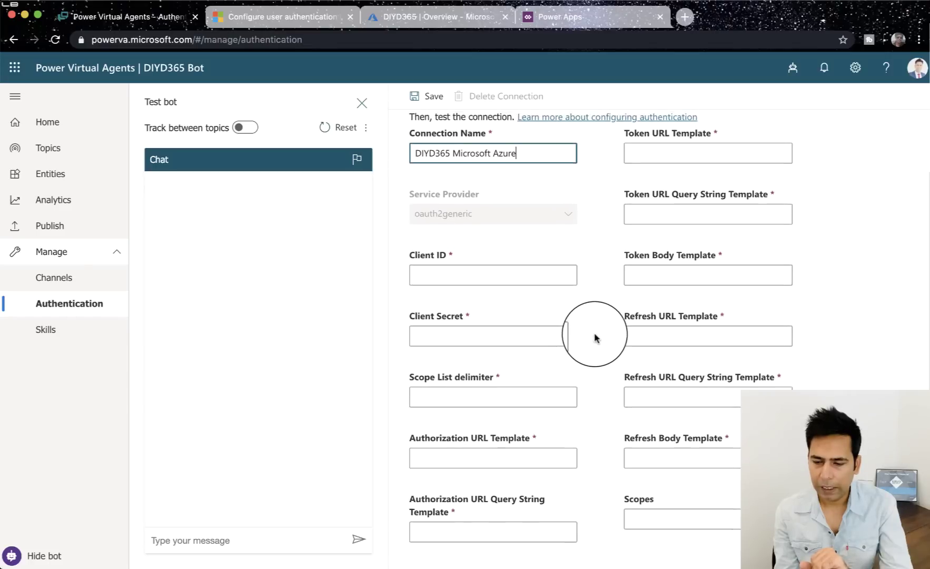
{"action": "scroll", "coordinate": [595, 337], "scroll_direction": "up", "scroll_amount": 3}
{"action": "scroll", "coordinate": [595, 337], "scroll_direction": "down", "scroll_amount": 3}
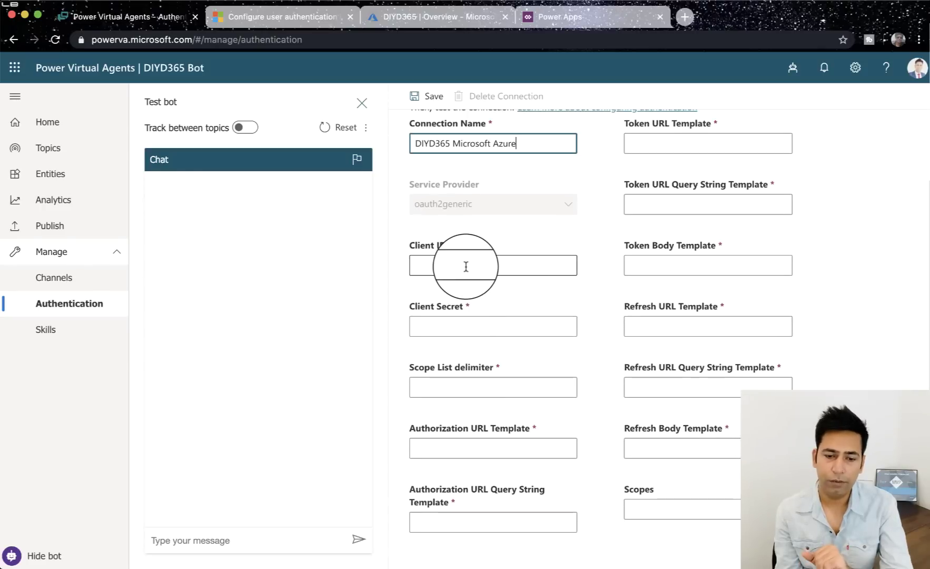
{"action": "left_click", "coordinate": [437, 26]}
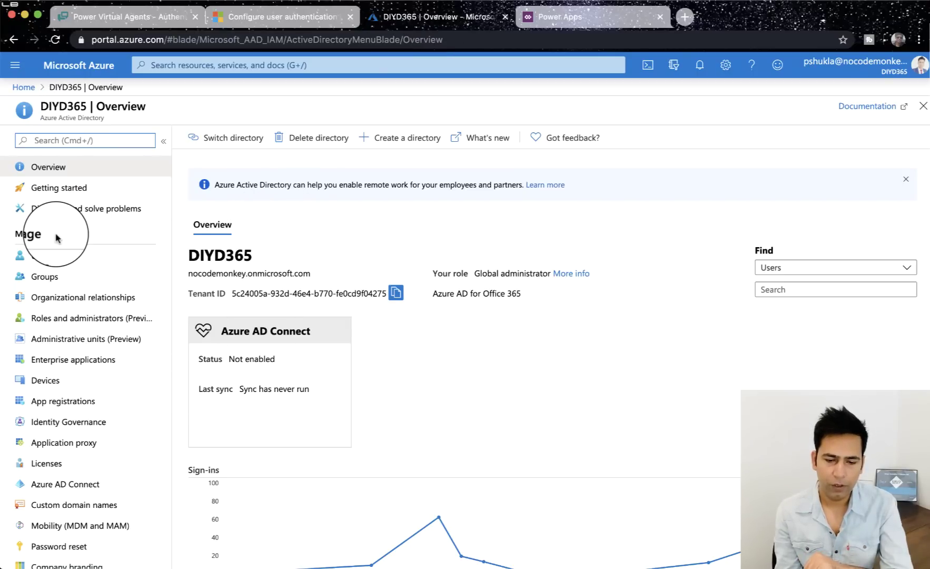
Step: Start a new app registration in App registrations and name it 'DIYD365 Bot'
{"action": "left_click", "coordinate": [52, 408]}
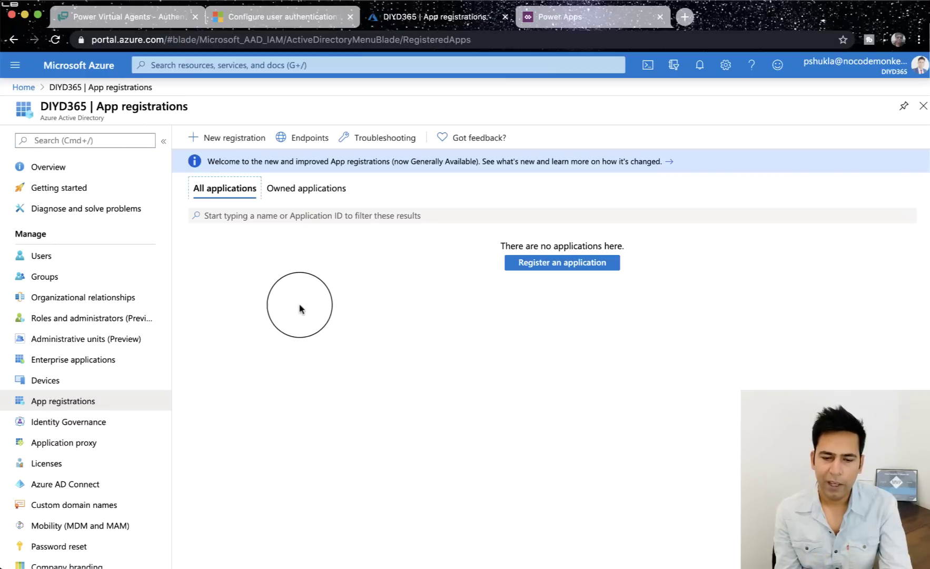
{"action": "left_click", "coordinate": [228, 138]}
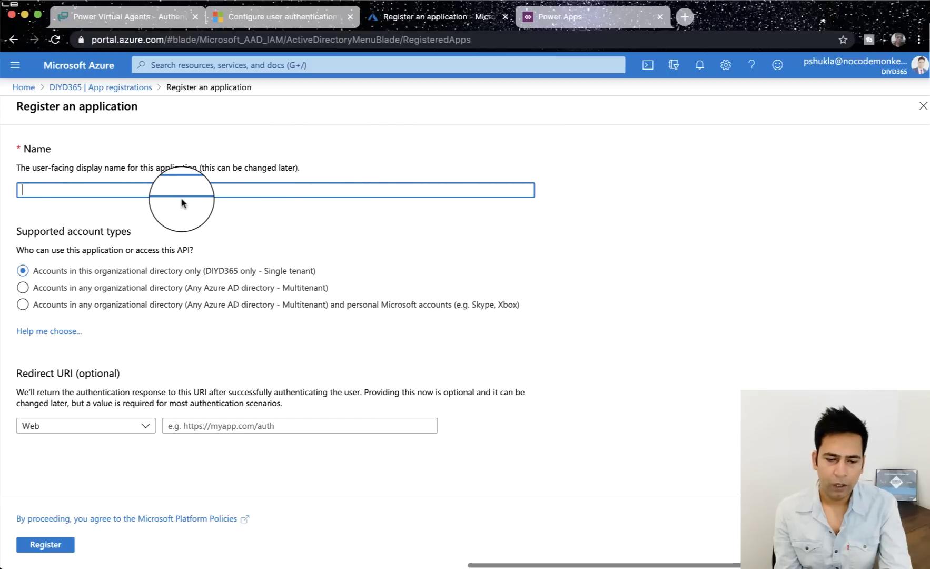
{"action": "type", "text": "D"}
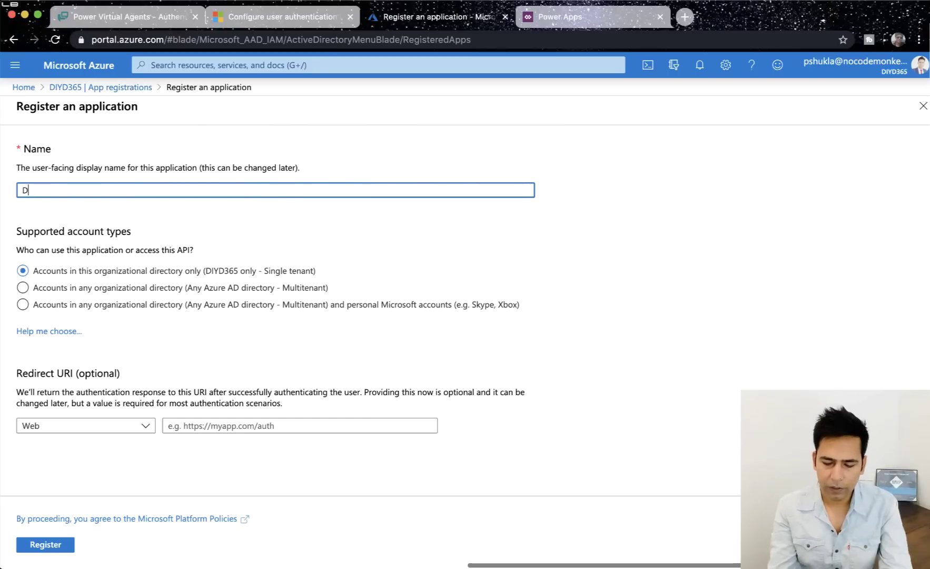
{"action": "type", "text": "IYD365"}
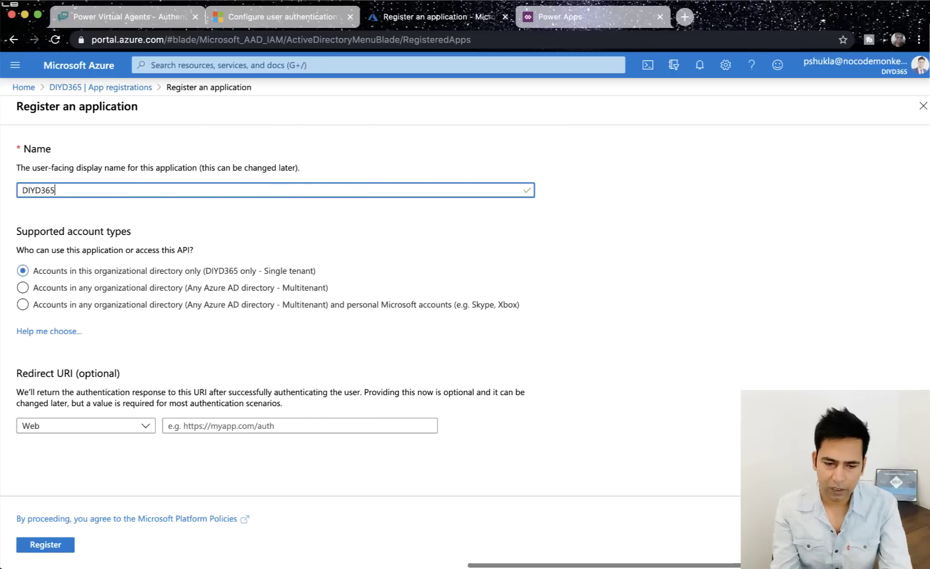
{"action": "type", "text": " Bo"}
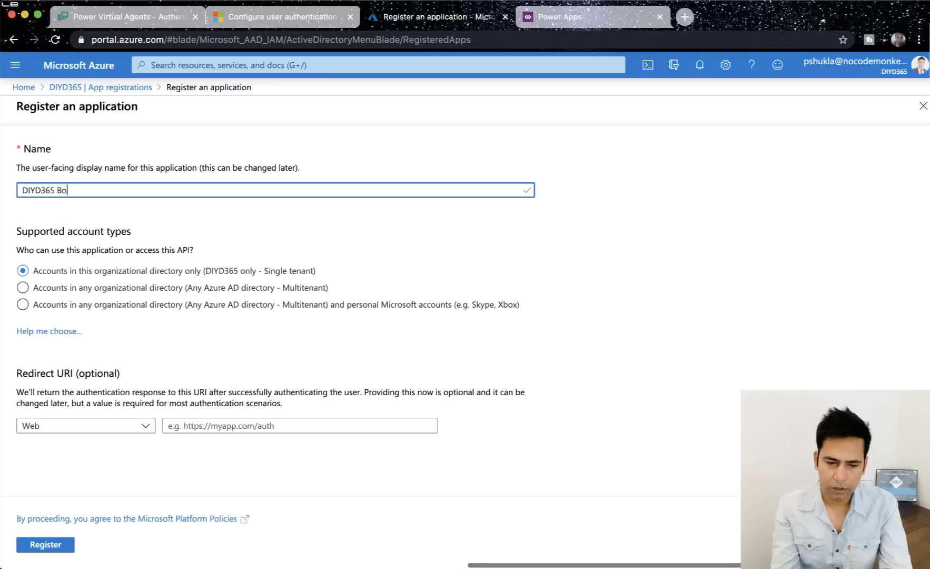
{"action": "type", "text": "t"}
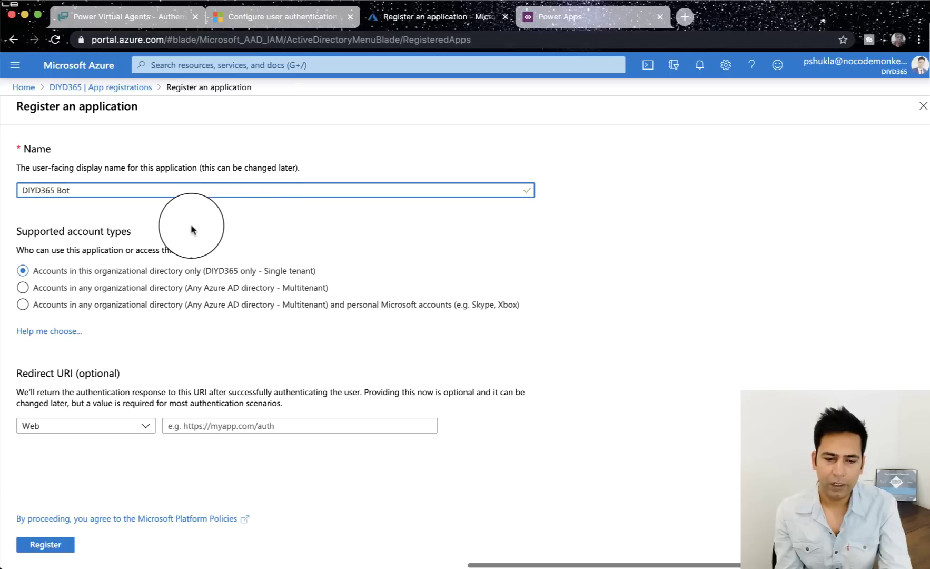
{"action": "left_click", "coordinate": [19, 159]}
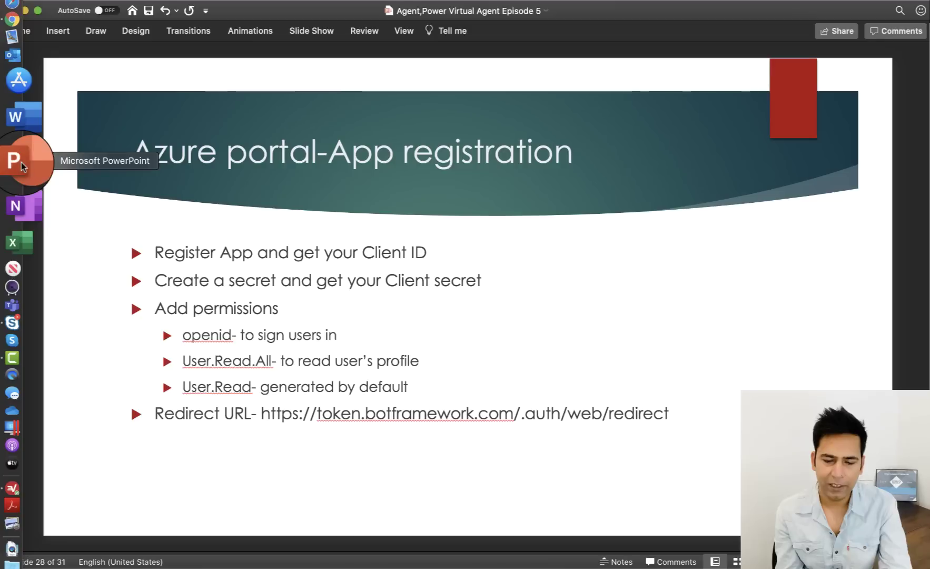
{"action": "left_click", "coordinate": [284, 416]}
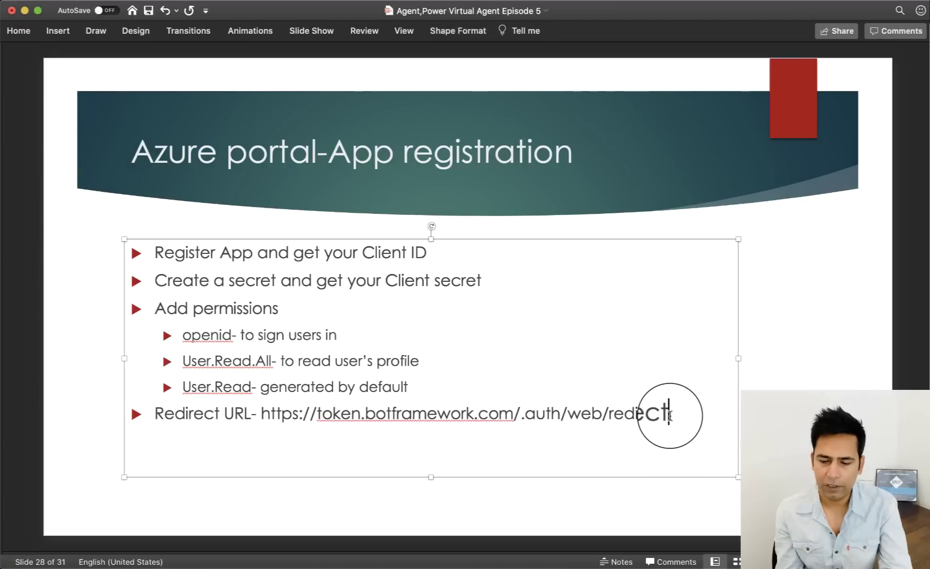
{"action": "left_click_drag", "start_coordinate": [668, 415], "coordinate": [282, 420]}
{"action": "key", "text": "super+c"}
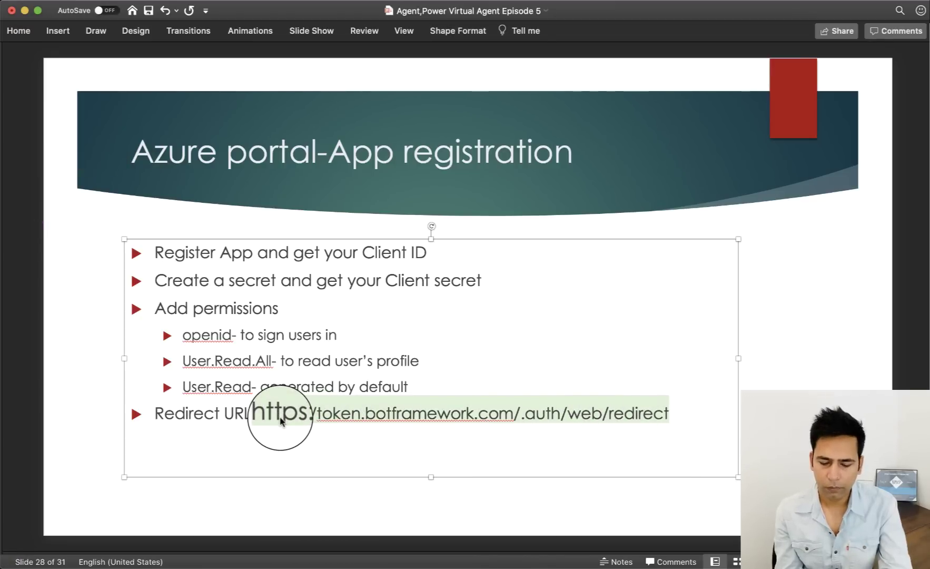
{"action": "key", "text": "super+Tab"}
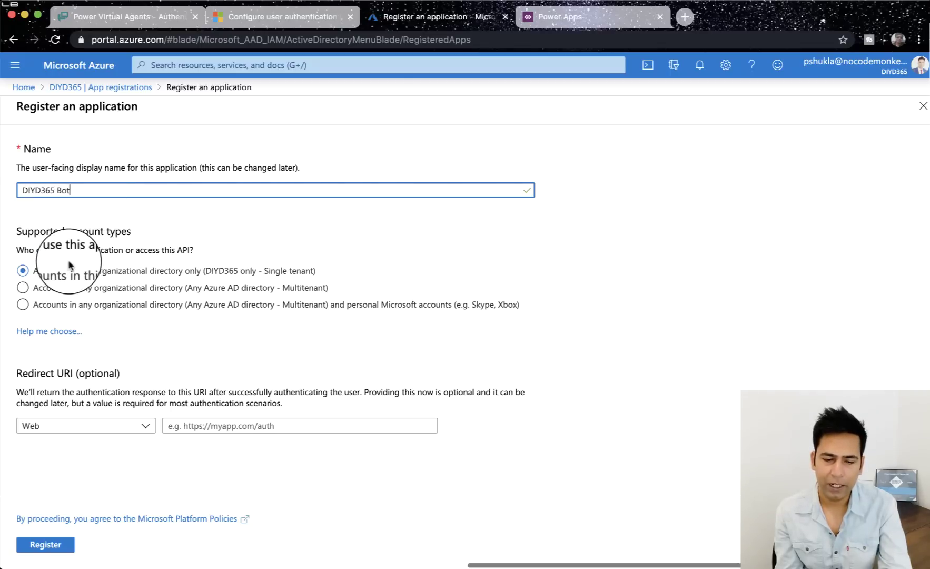
{"action": "left_click", "coordinate": [185, 424]}
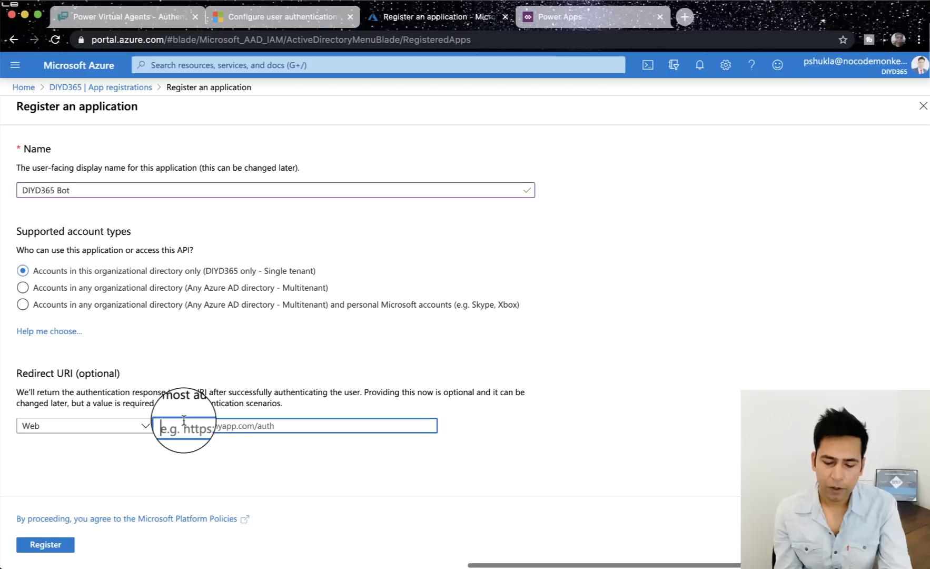
{"action": "key", "text": "super+v"}
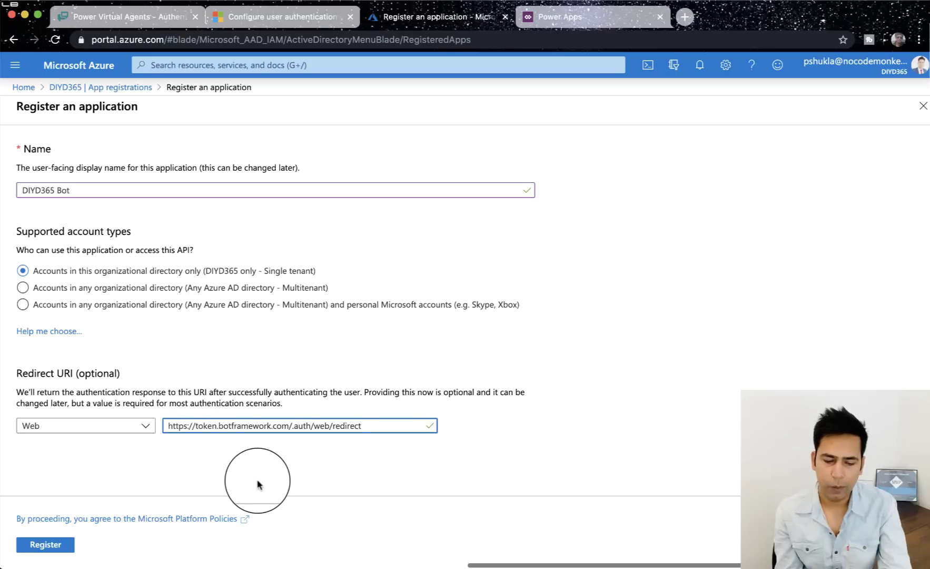
{"action": "left_click", "coordinate": [52, 545]}
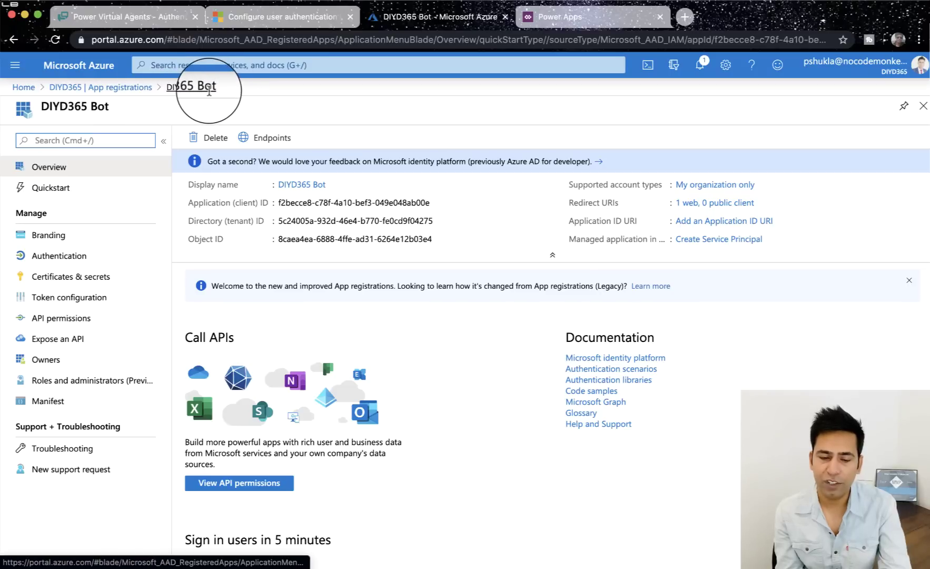
Step: Add a client secret described 'DIYD365 Bot', expiring 4/26/2021, then return to Power Virtual Agents
{"action": "left_click", "coordinate": [111, 286]}
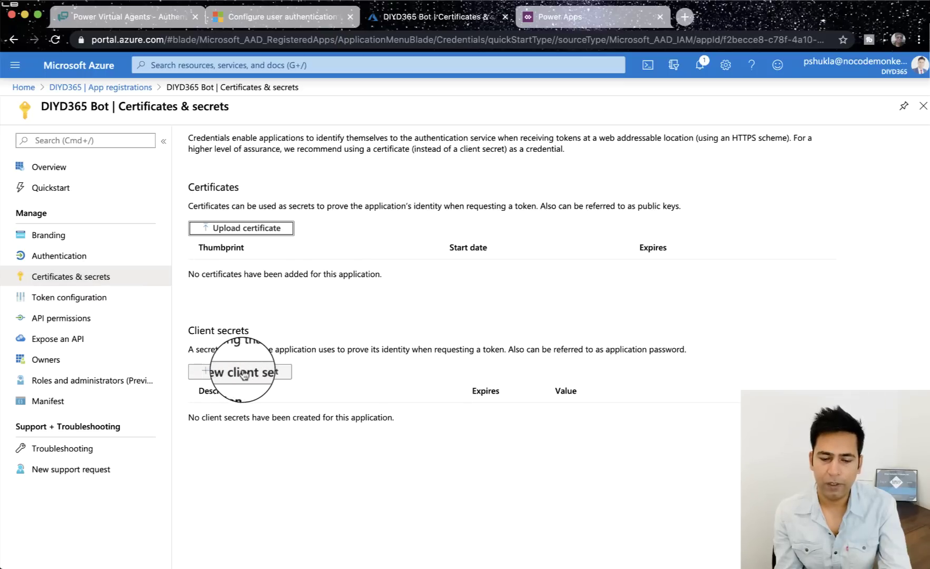
{"action": "left_click", "coordinate": [247, 375]}
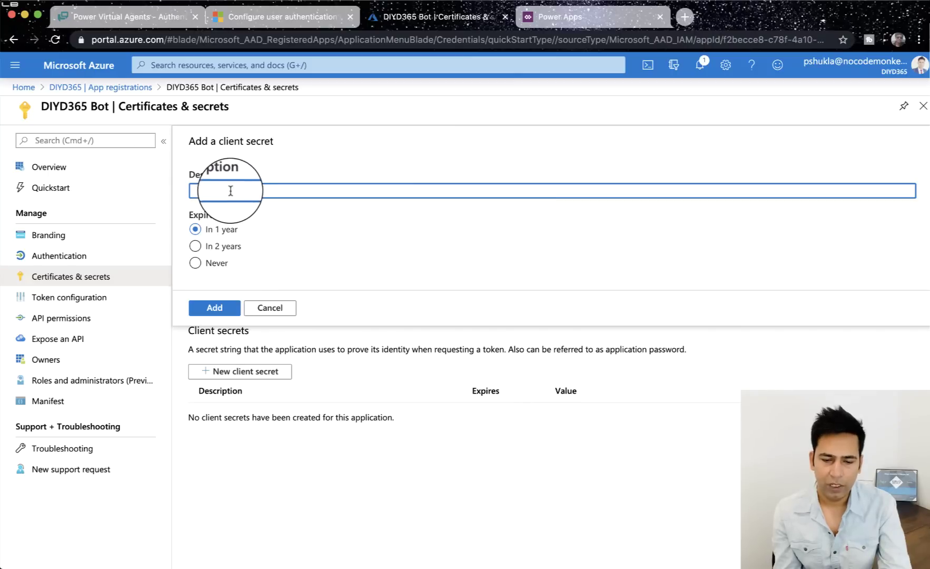
{"action": "type", "text": "F"}
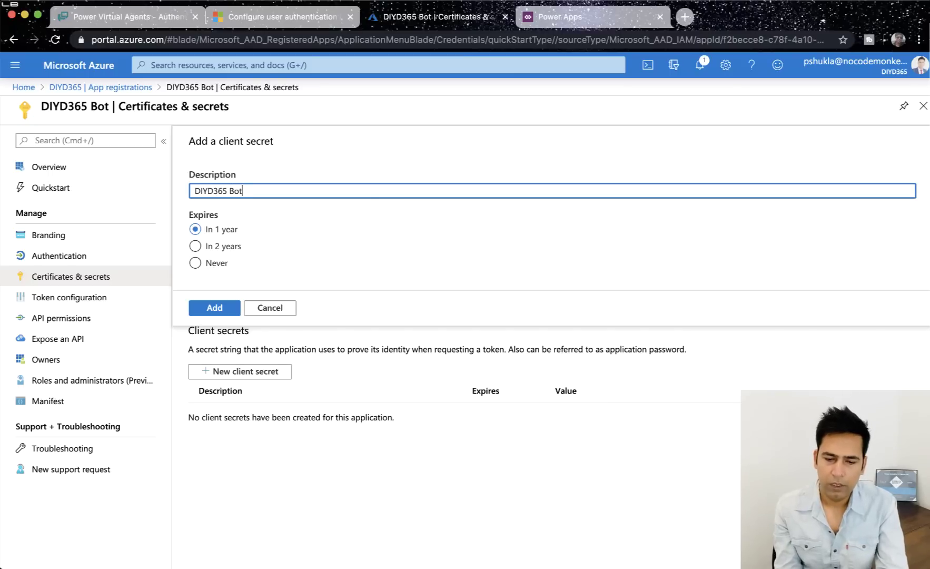
{"action": "left_click", "coordinate": [216, 307]}
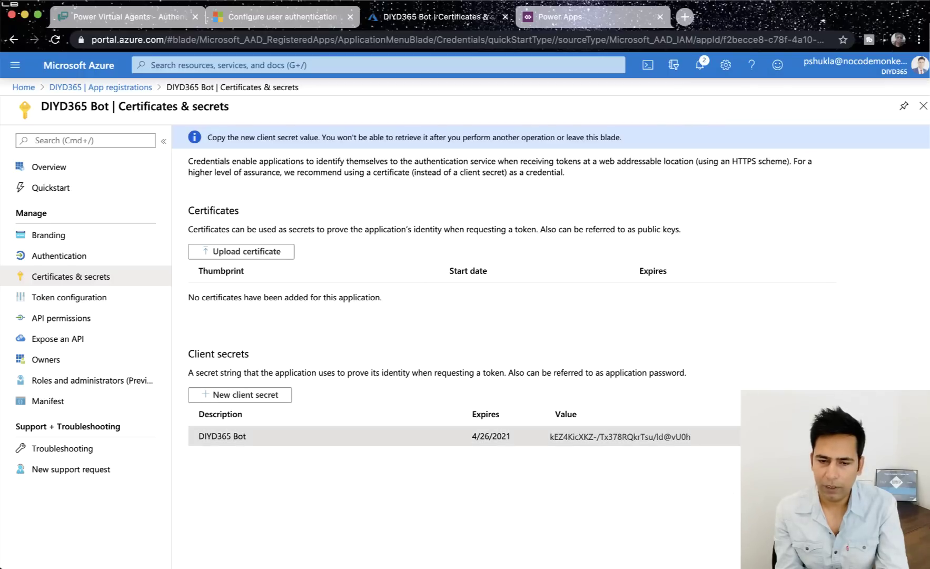
{"action": "left_click", "coordinate": [148, 18]}
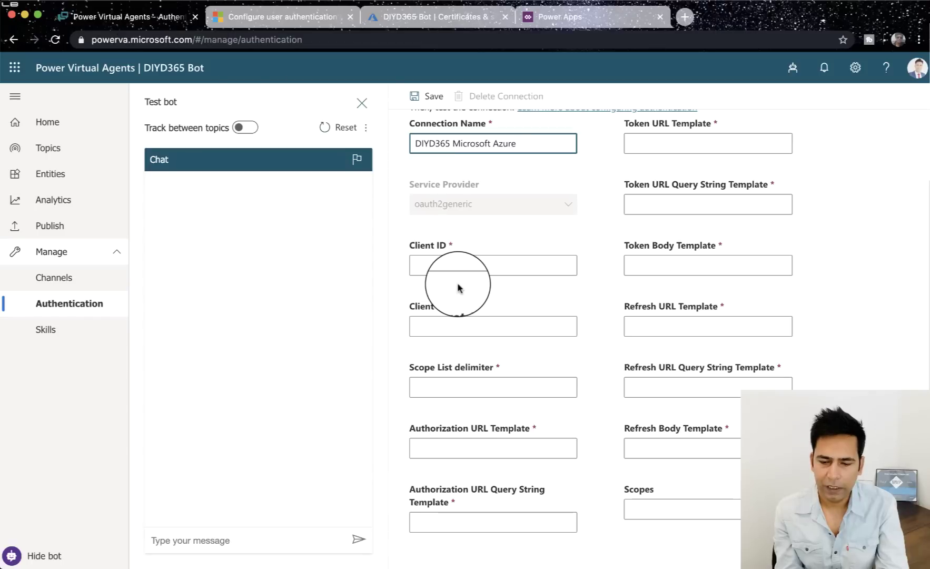
Step: Paste the DIYD365 Bot client secret into the Power Virtual Agents connection
{"action": "left_click", "coordinate": [436, 325]}
{"action": "key", "text": "super+v"}
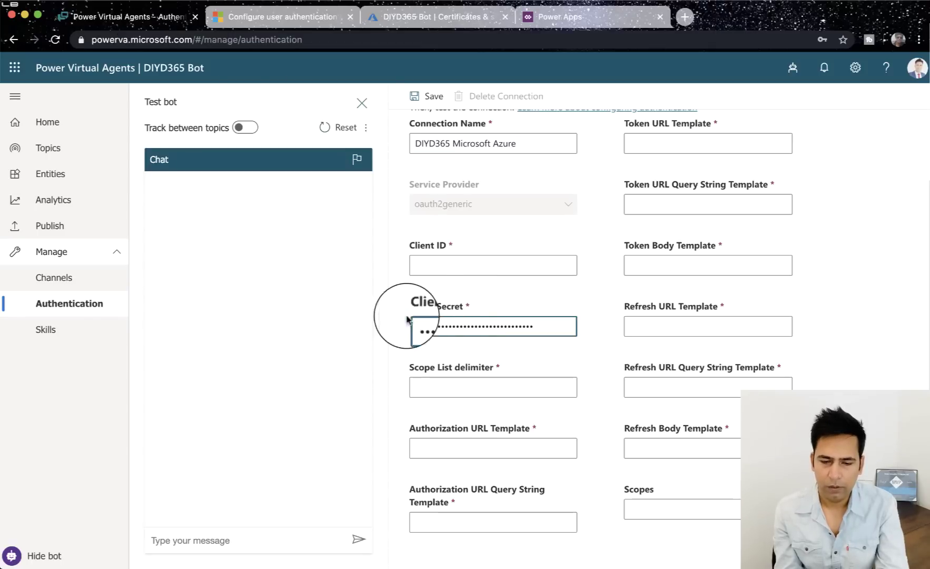
{"action": "left_click", "coordinate": [435, 20]}
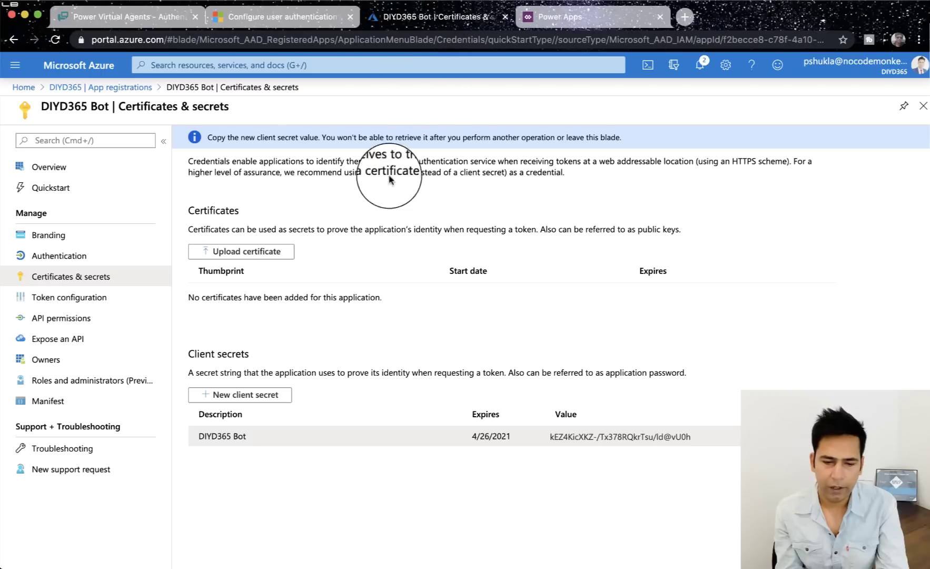
Step: Fill the PVA Client ID with the app's Application (client) ID, then open API permissions
{"action": "left_click", "coordinate": [50, 168]}
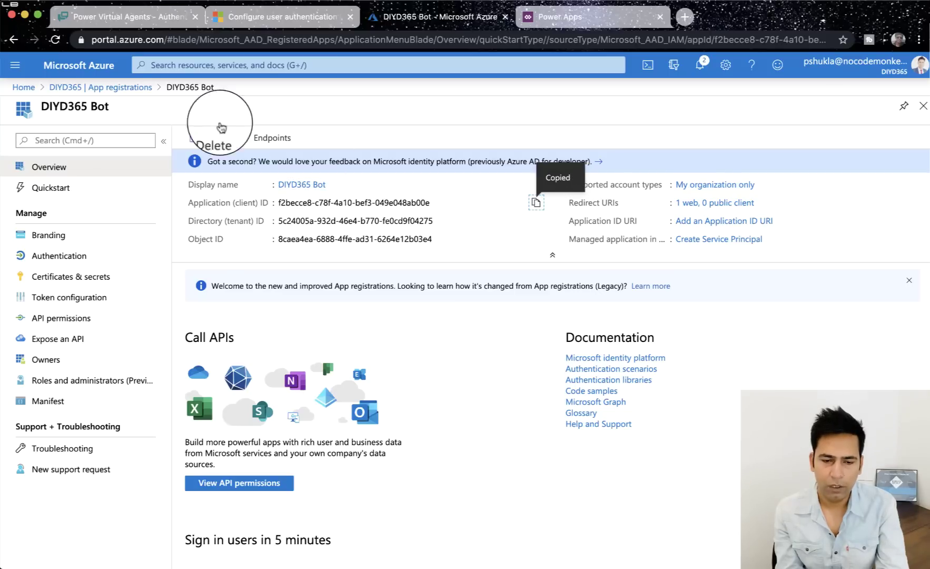
{"action": "left_click", "coordinate": [123, 17]}
{"action": "left_click", "coordinate": [429, 268]}
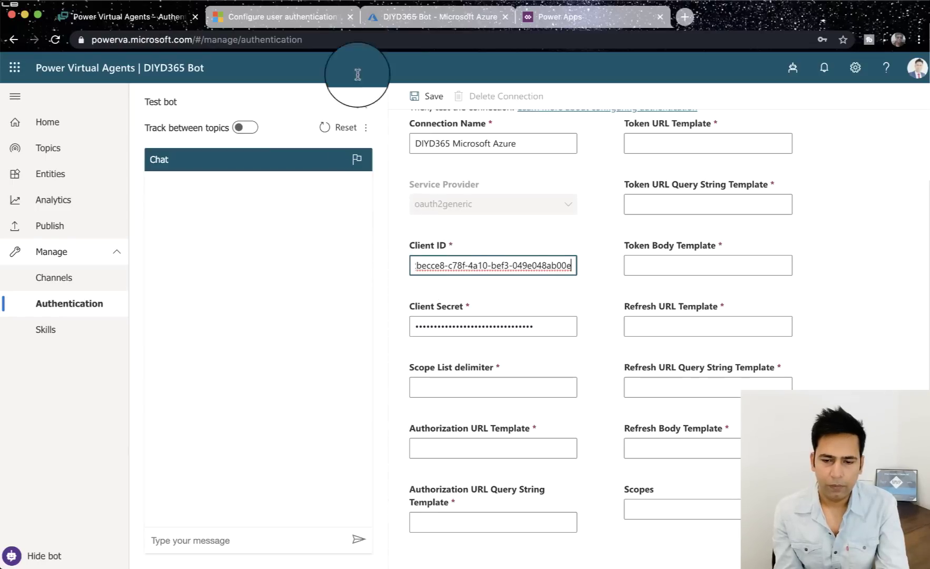
{"action": "left_click", "coordinate": [402, 16]}
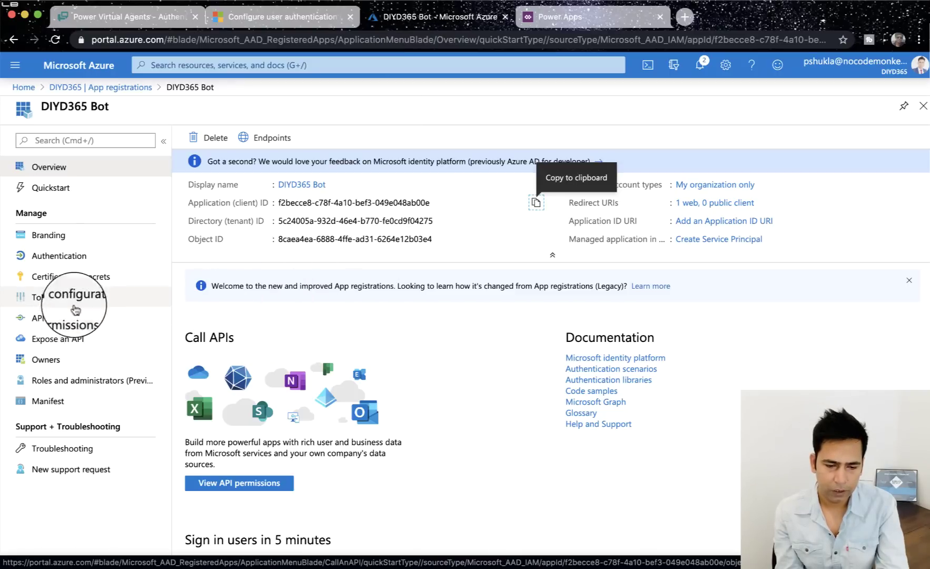
{"action": "left_click", "coordinate": [67, 322]}
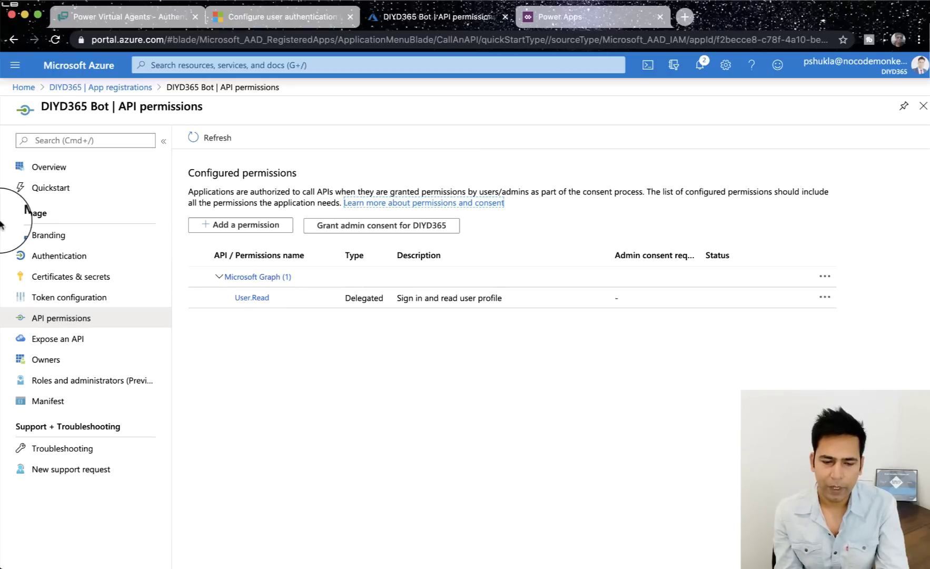
{"action": "left_click", "coordinate": [13, 158]}
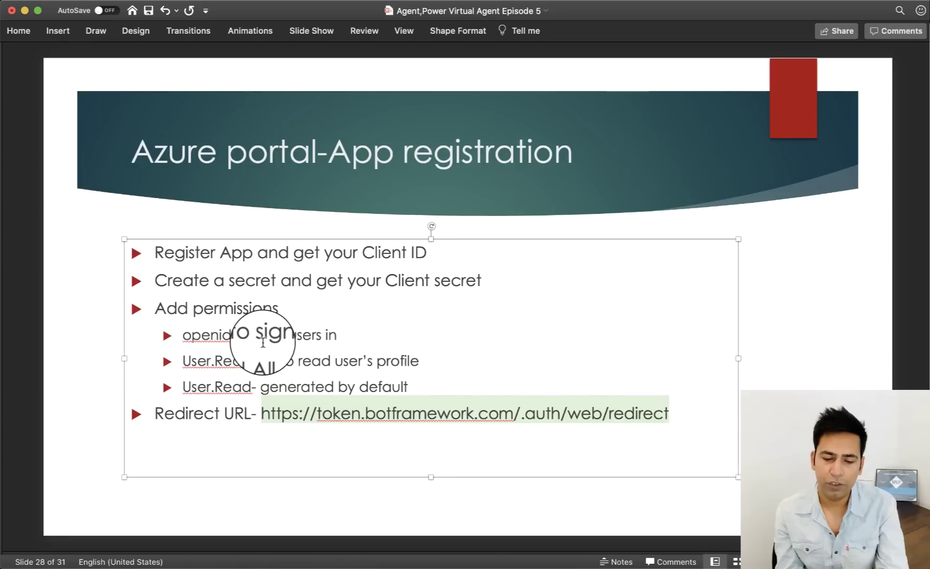
{"action": "left_click_drag", "start_coordinate": [230, 335], "coordinate": [187, 334]}
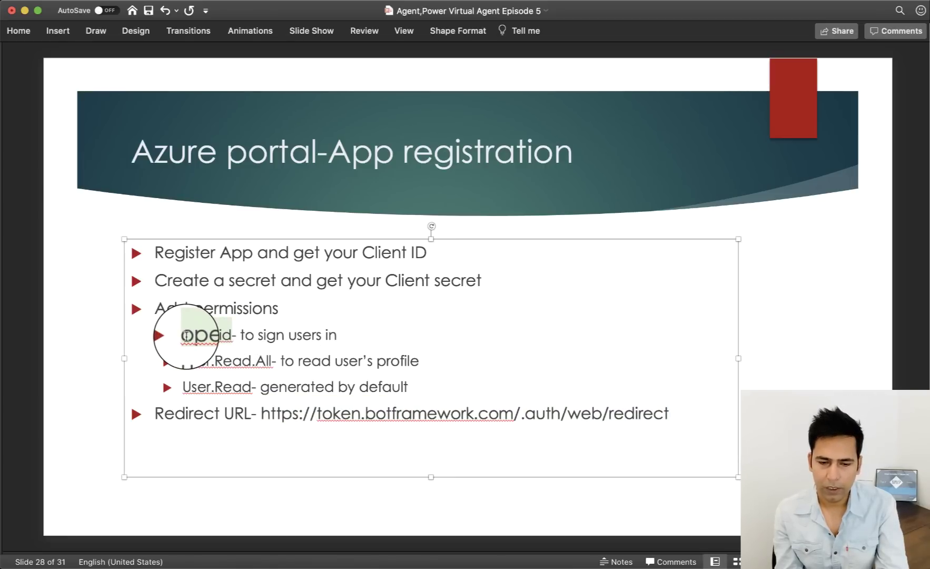
{"action": "key", "text": "super+Tab"}
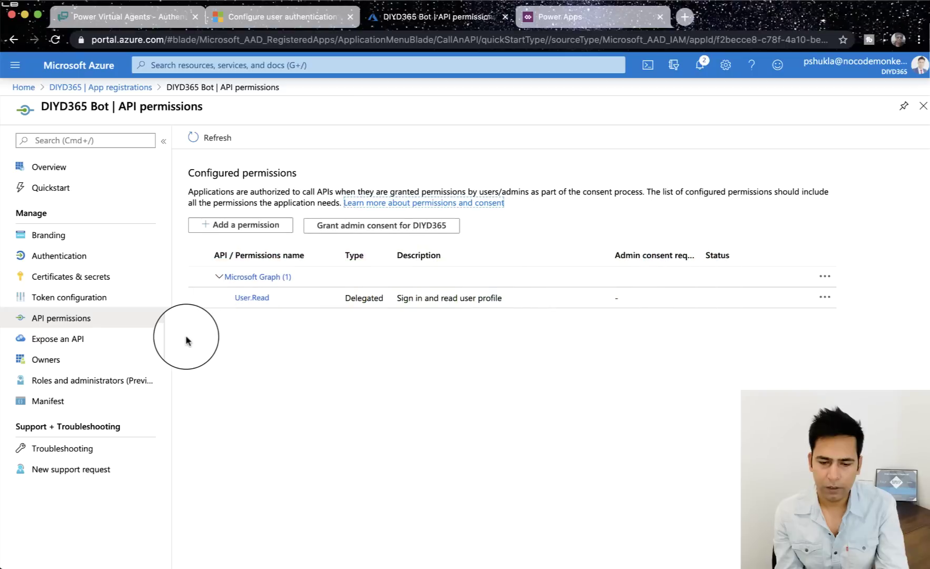
Step: Request the Dynamics CRM API's delegated user_impersonation permission and add it to the app
{"action": "left_click", "coordinate": [242, 230]}
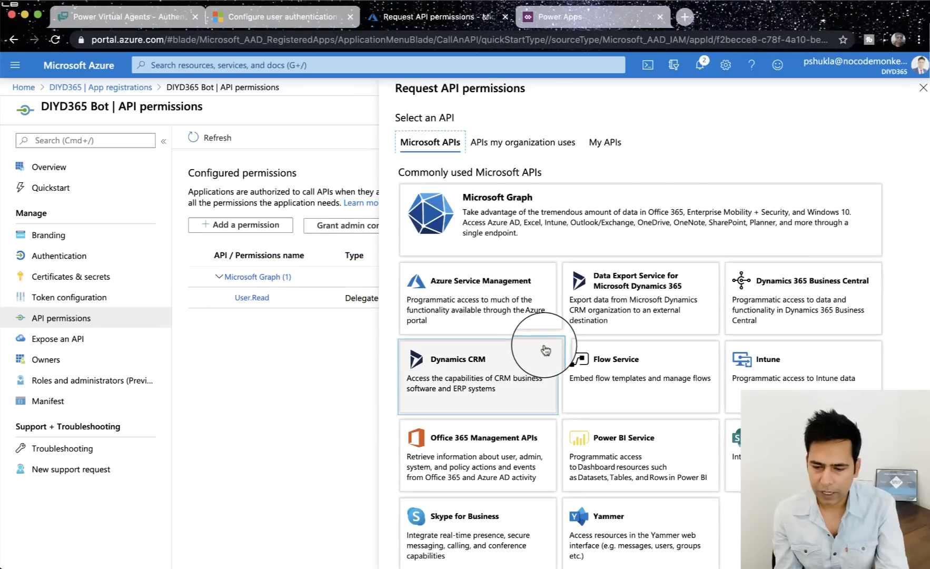
{"action": "scroll", "coordinate": [649, 387], "scroll_direction": "down", "scroll_amount": 1}
{"action": "scroll", "coordinate": [648, 388], "scroll_direction": "down", "scroll_amount": 2}
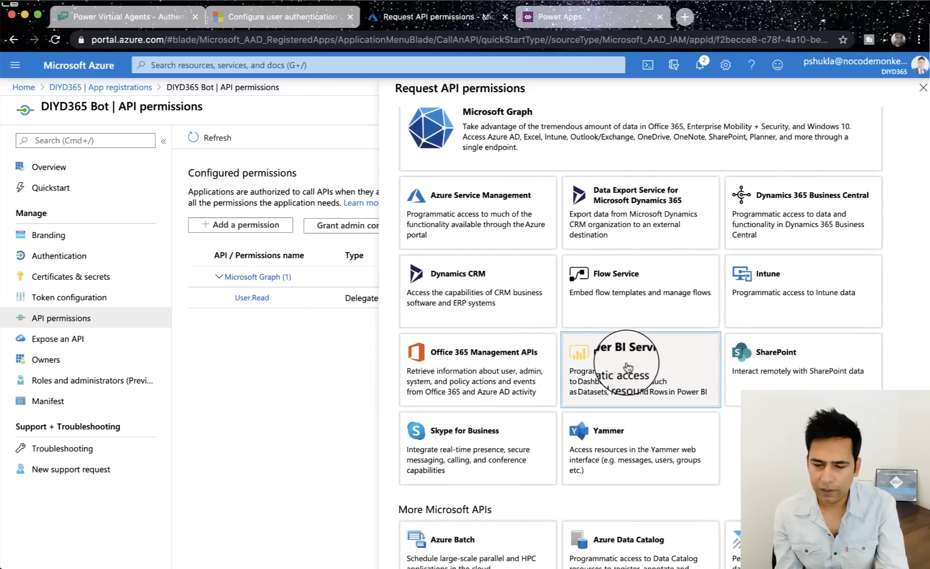
{"action": "scroll", "coordinate": [632, 369], "scroll_direction": "down", "scroll_amount": 6}
{"action": "scroll", "coordinate": [627, 367], "scroll_direction": "down", "scroll_amount": 8}
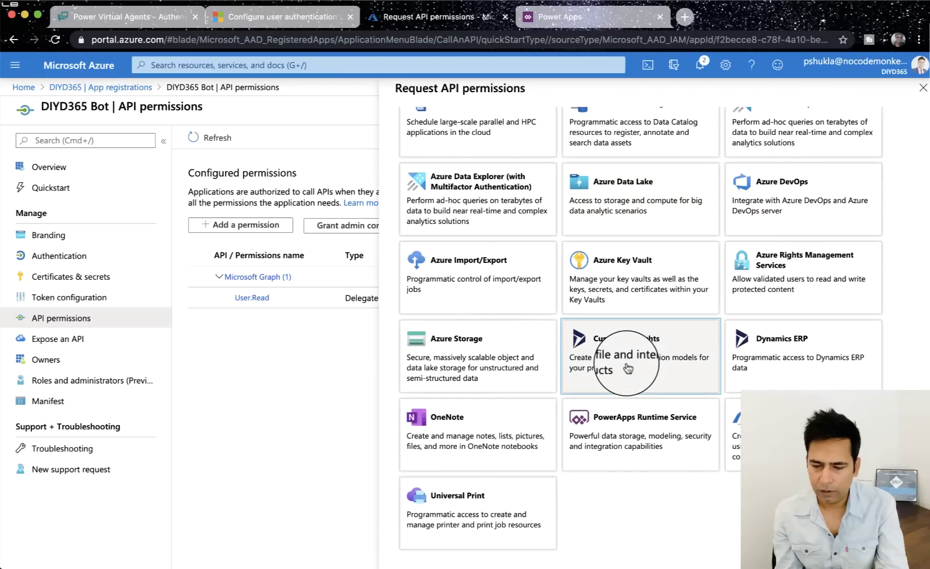
{"action": "scroll", "coordinate": [626, 367], "scroll_direction": "up", "scroll_amount": 3}
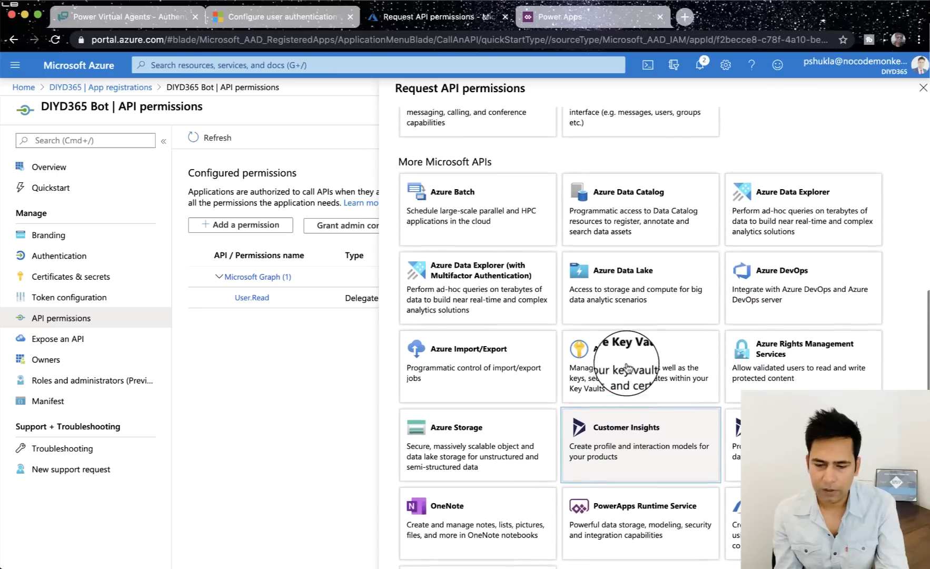
{"action": "scroll", "coordinate": [627, 367], "scroll_direction": "up", "scroll_amount": 10}
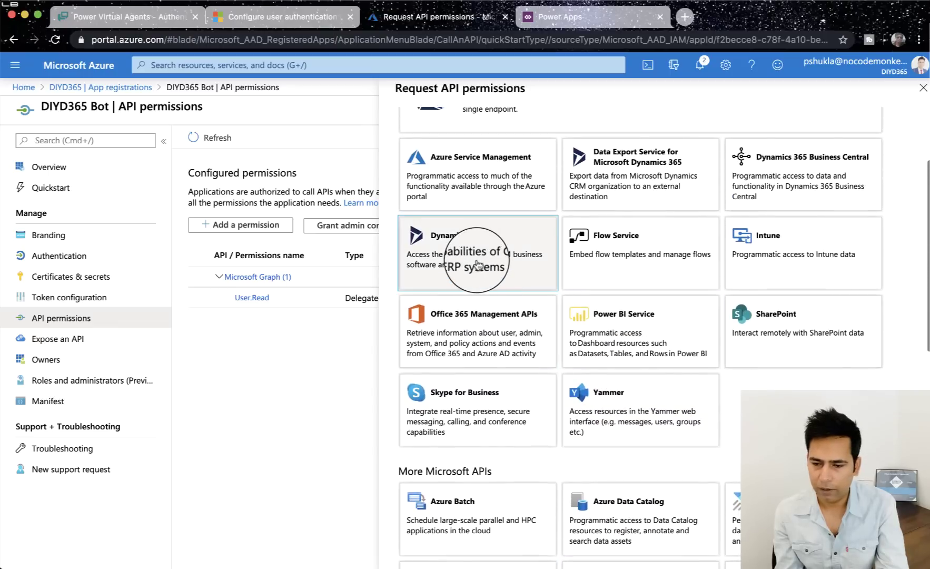
{"action": "scroll", "coordinate": [500, 265], "scroll_direction": "up", "scroll_amount": 2}
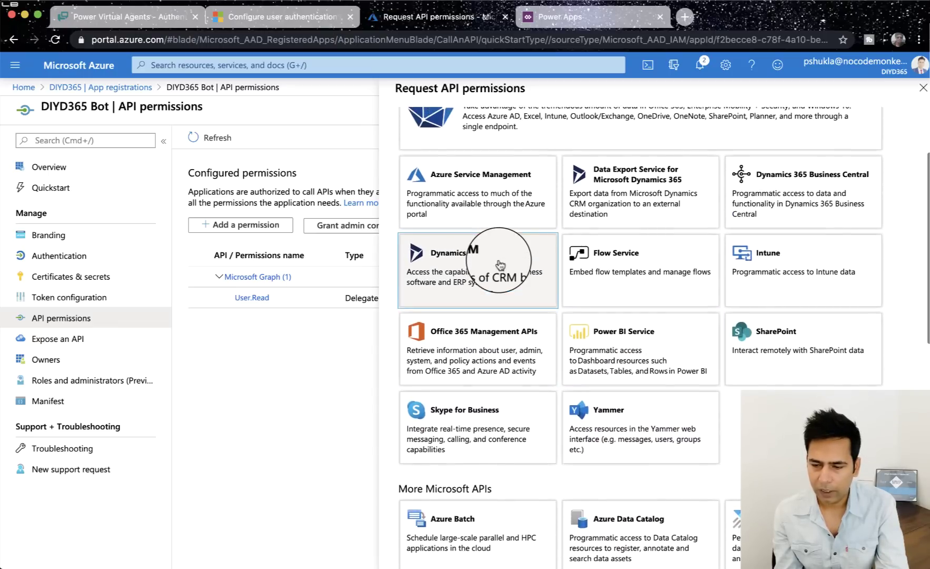
{"action": "left_click", "coordinate": [492, 302]}
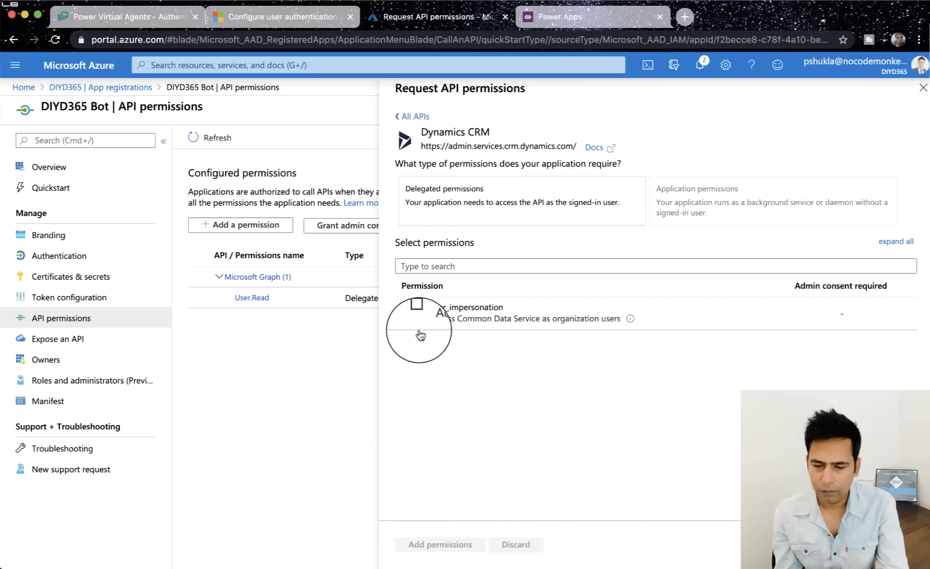
{"action": "left_click", "coordinate": [417, 313]}
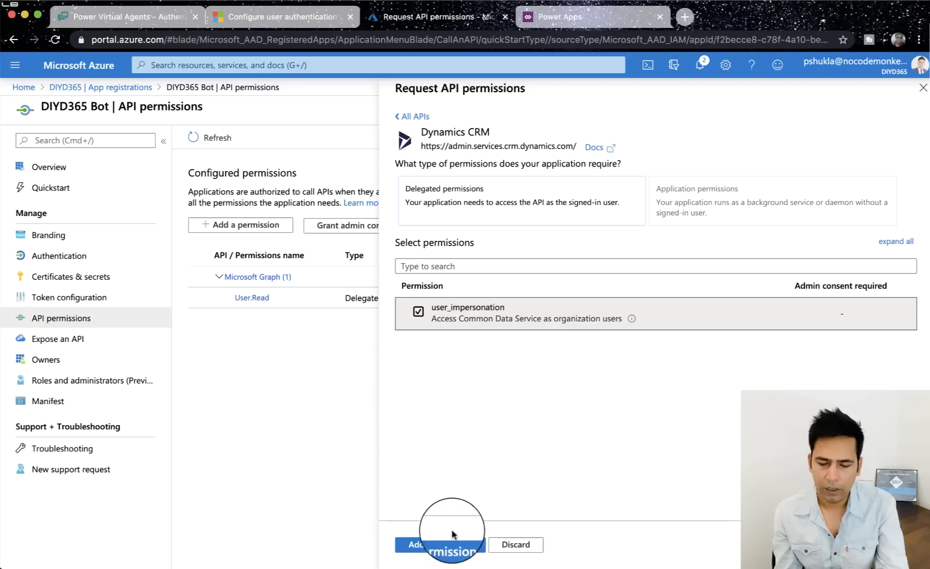
{"action": "left_click", "coordinate": [447, 545]}
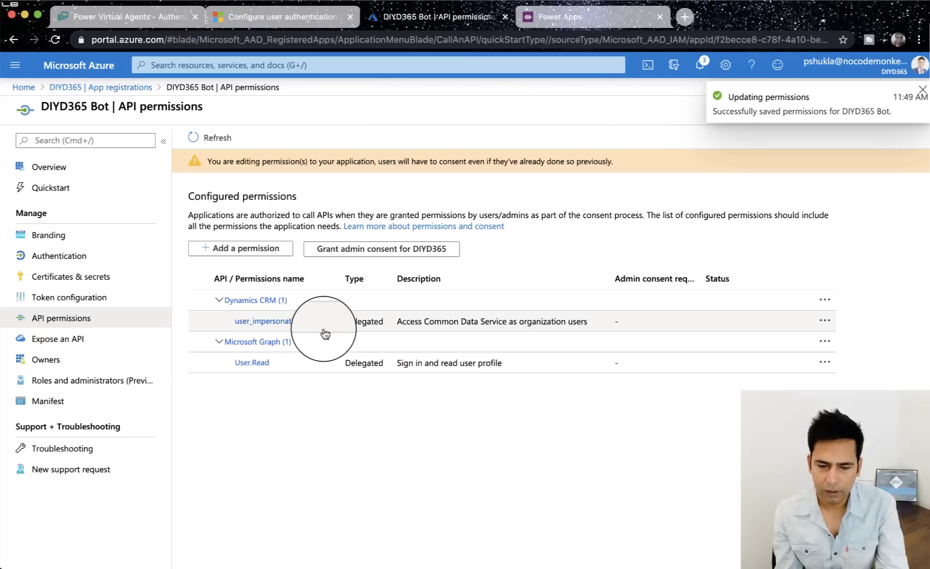
Step: Open the Microsoft Graph application permissions in a new permission request
{"action": "left_click", "coordinate": [260, 255]}
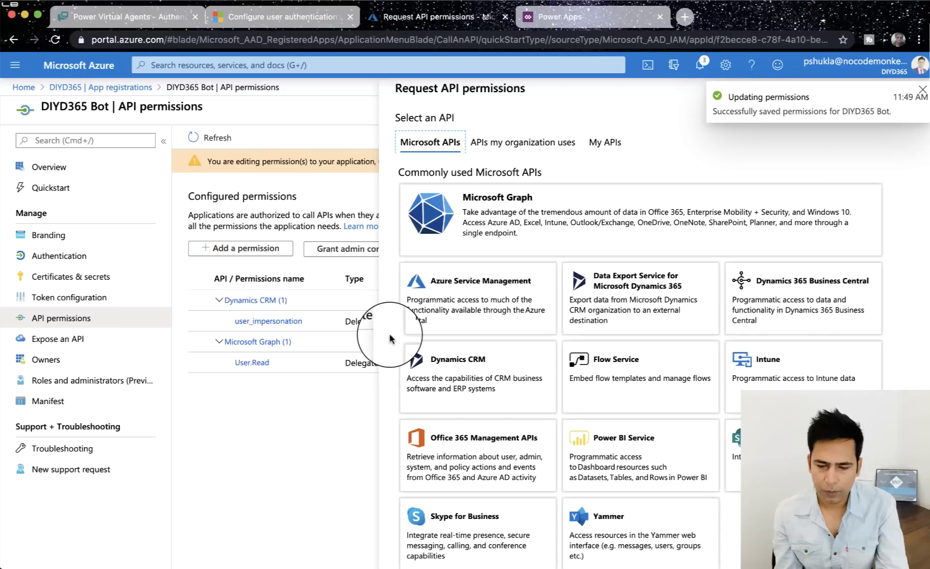
{"action": "scroll", "coordinate": [464, 383], "scroll_direction": "down", "scroll_amount": 1}
{"action": "scroll", "coordinate": [466, 384], "scroll_direction": "down", "scroll_amount": 1}
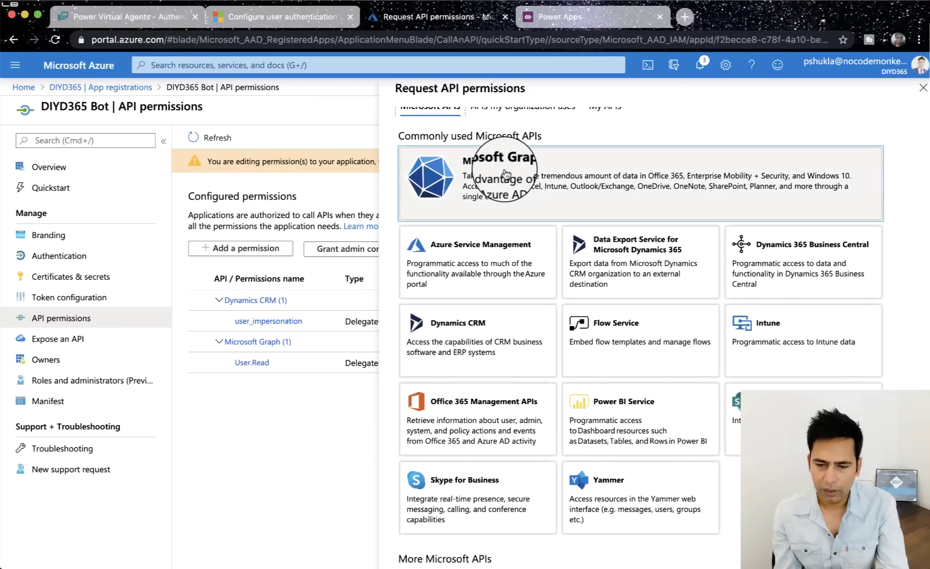
{"action": "left_click", "coordinate": [504, 153]}
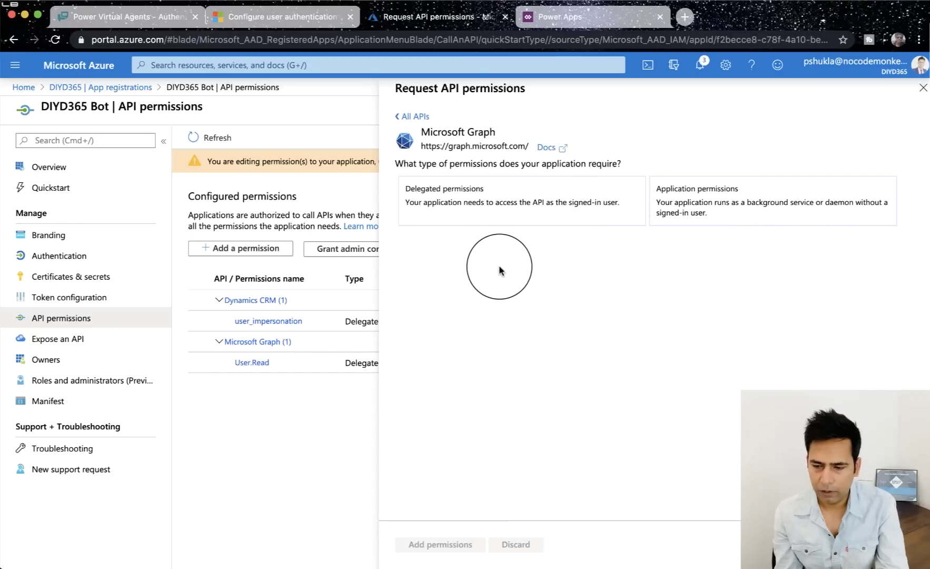
{"action": "left_click", "coordinate": [711, 213]}
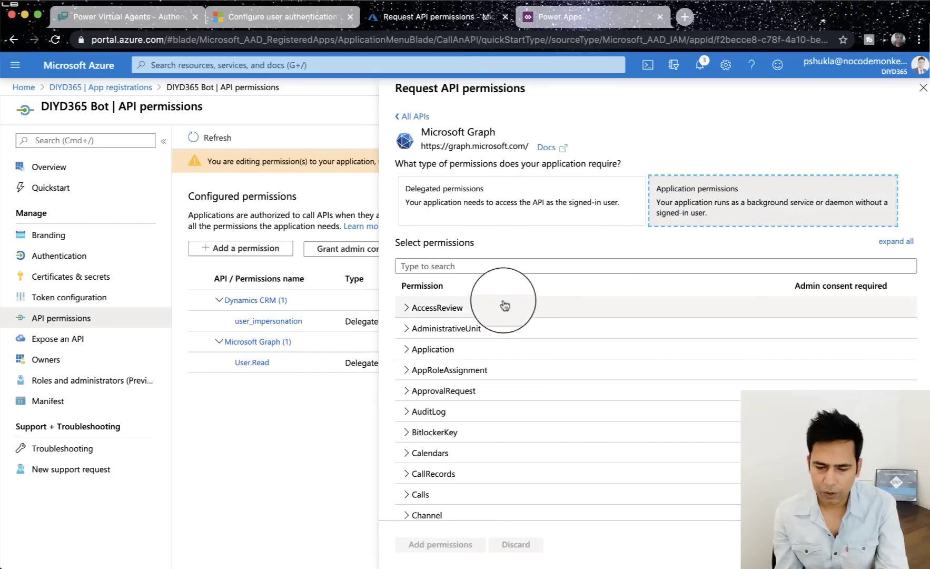
Step: Expand the User group and tick the User.Read.All application permission
{"action": "scroll", "coordinate": [463, 424], "scroll_direction": "down", "scroll_amount": 5}
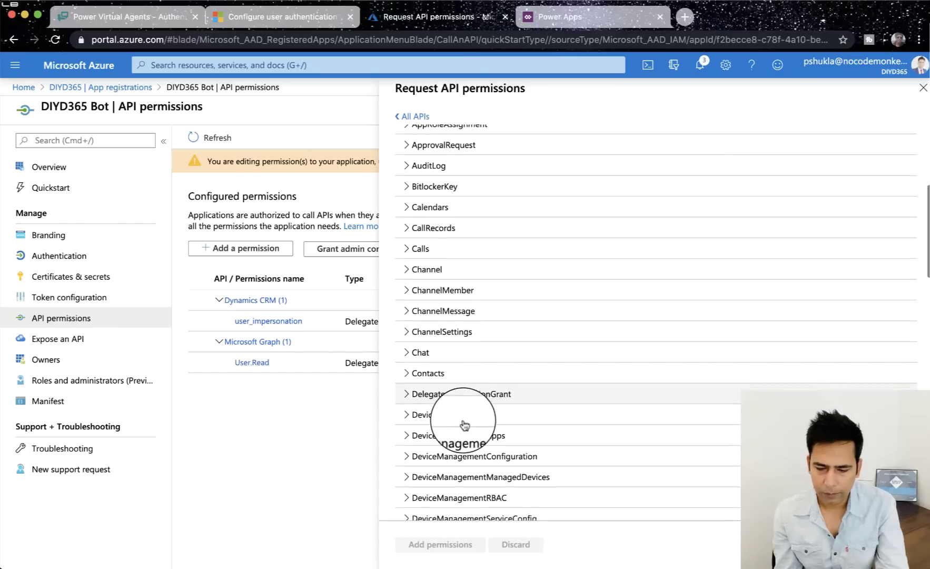
{"action": "scroll", "coordinate": [464, 424], "scroll_direction": "down", "scroll_amount": 10}
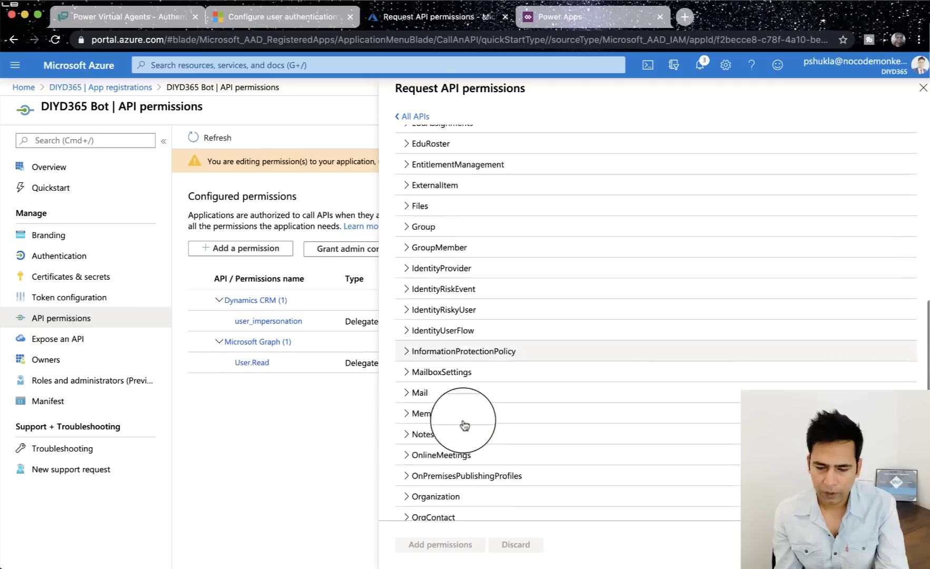
{"action": "scroll", "coordinate": [464, 424], "scroll_direction": "down", "scroll_amount": 4}
{"action": "scroll", "coordinate": [455, 395], "scroll_direction": "up", "scroll_amount": 1}
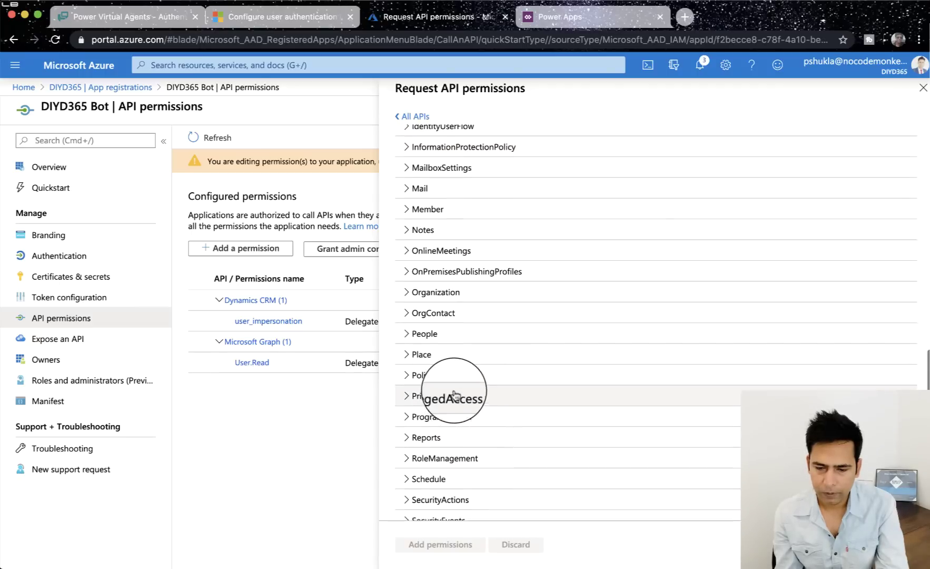
{"action": "scroll", "coordinate": [433, 310], "scroll_direction": "up", "scroll_amount": 2}
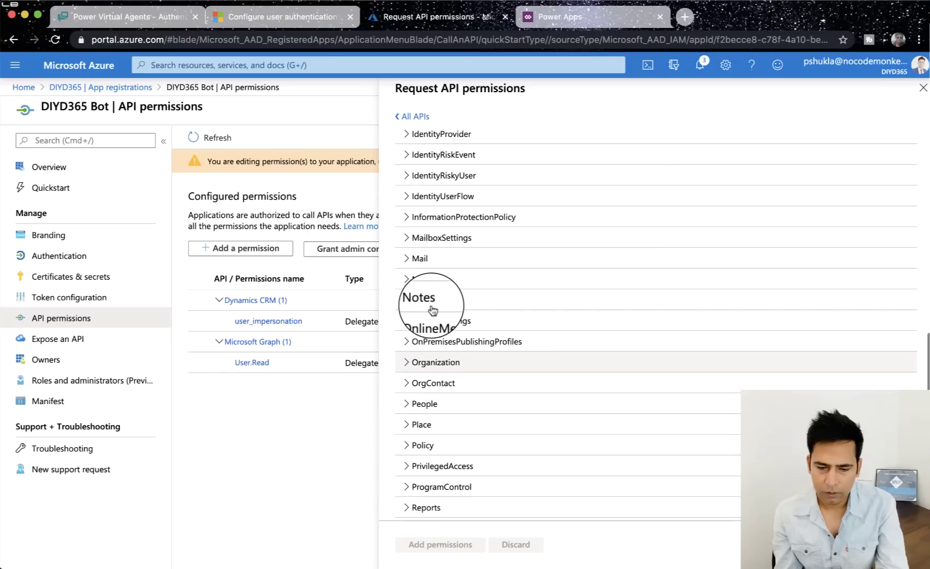
{"action": "scroll", "coordinate": [433, 310], "scroll_direction": "down", "scroll_amount": 15}
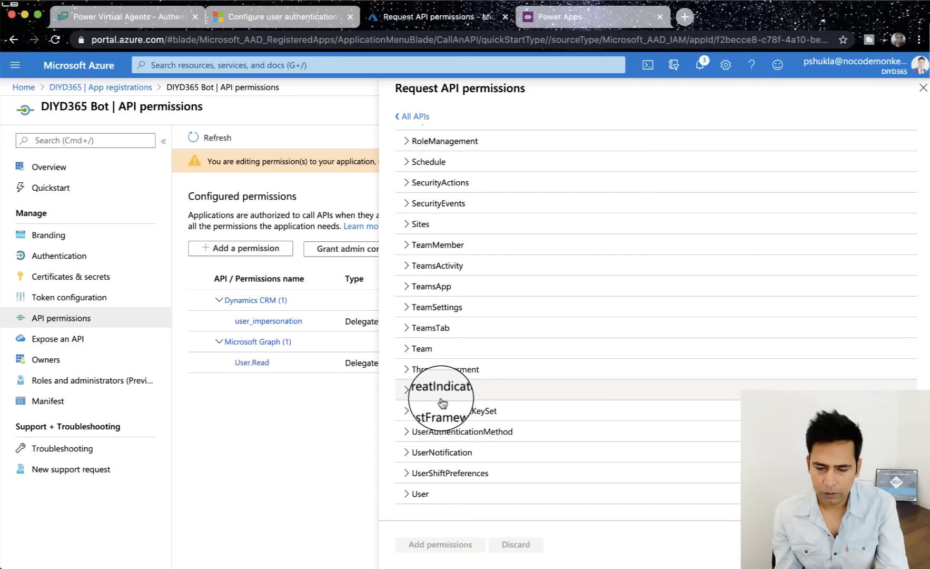
{"action": "left_click", "coordinate": [415, 494]}
{"action": "scroll", "coordinate": [464, 458], "scroll_direction": "down", "scroll_amount": 1}
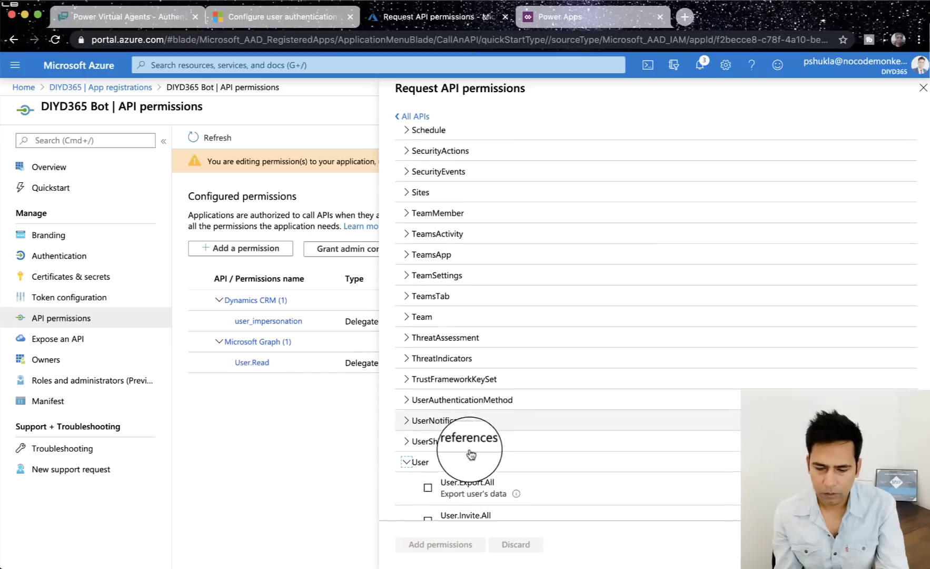
{"action": "scroll", "coordinate": [470, 454], "scroll_direction": "down", "scroll_amount": 3}
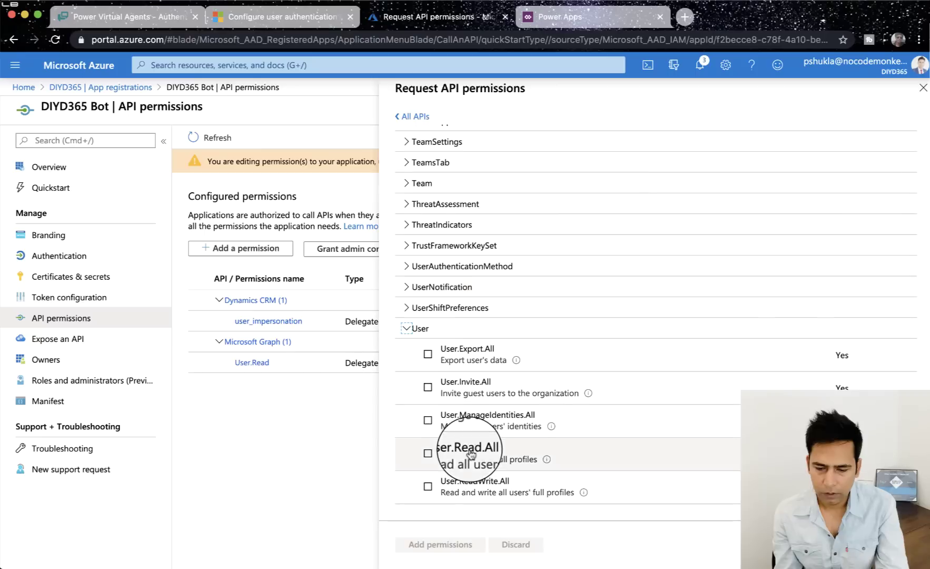
{"action": "left_click", "coordinate": [426, 452]}
{"action": "scroll", "coordinate": [476, 388], "scroll_direction": "up", "scroll_amount": 5}
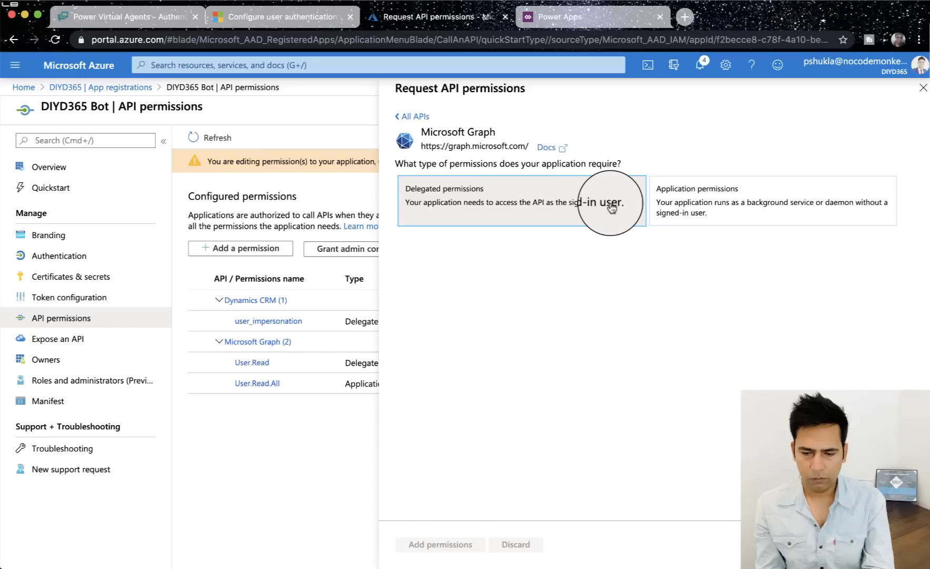
Step: Tick the delegated Microsoft Graph openid permission and add it to the app
{"action": "left_click", "coordinate": [602, 214]}
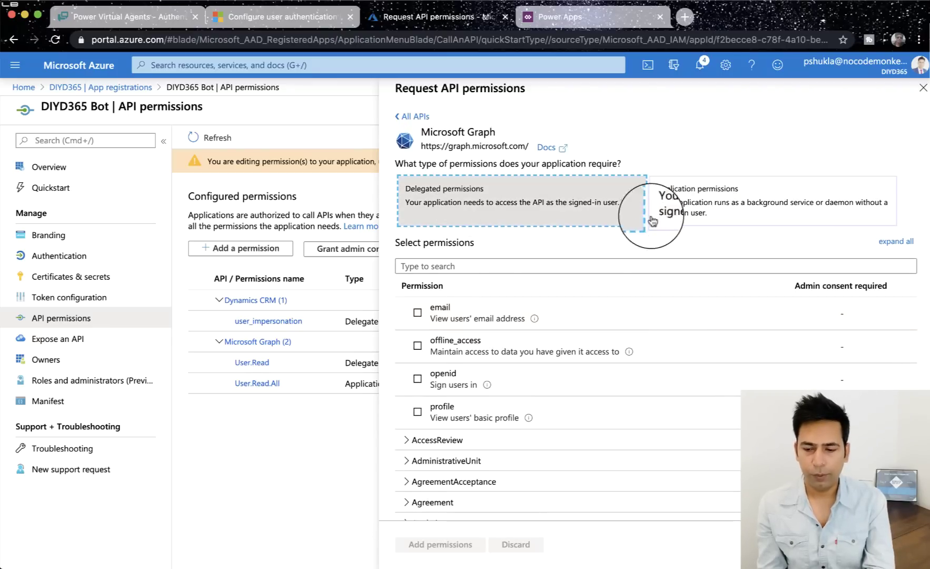
{"action": "left_click", "coordinate": [714, 216]}
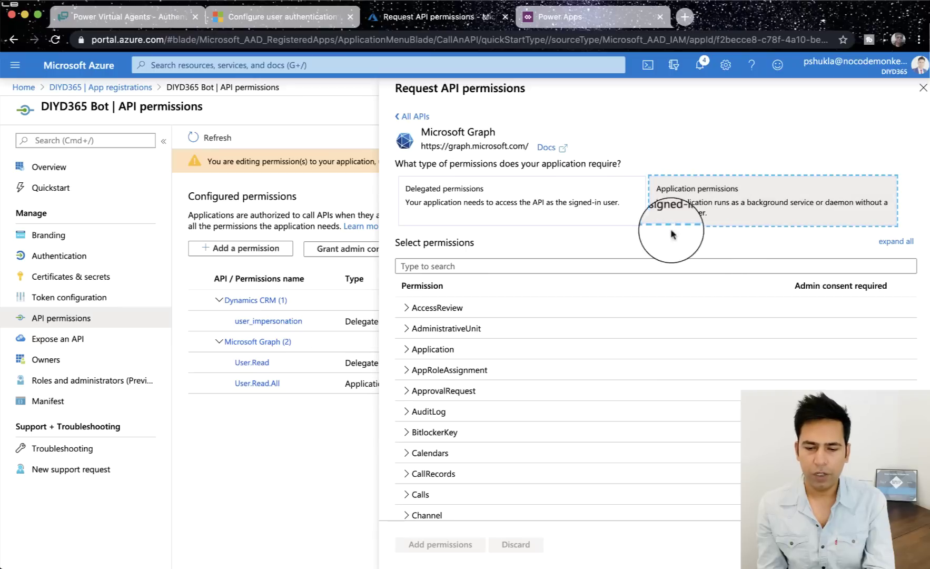
{"action": "left_click", "coordinate": [576, 211]}
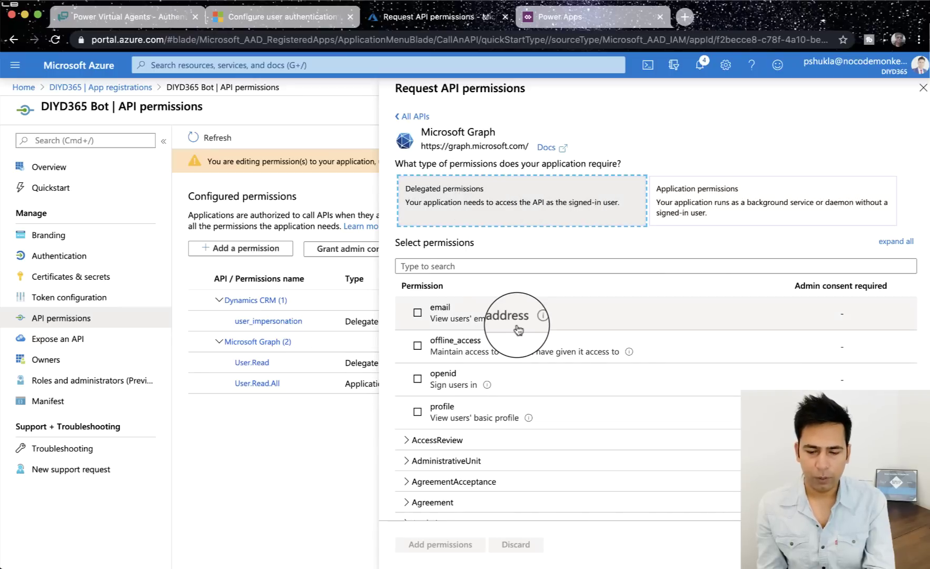
{"action": "left_click", "coordinate": [418, 378]}
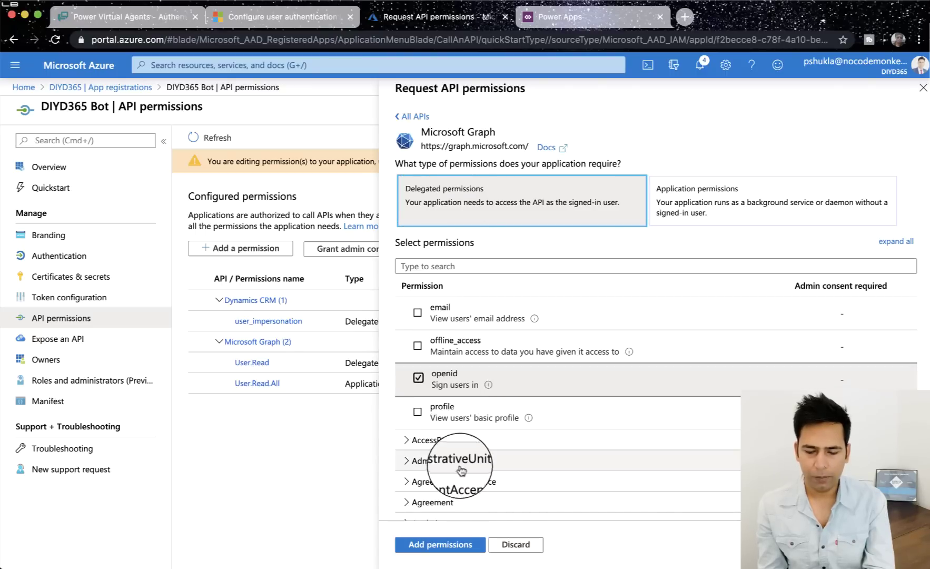
{"action": "left_click", "coordinate": [446, 548]}
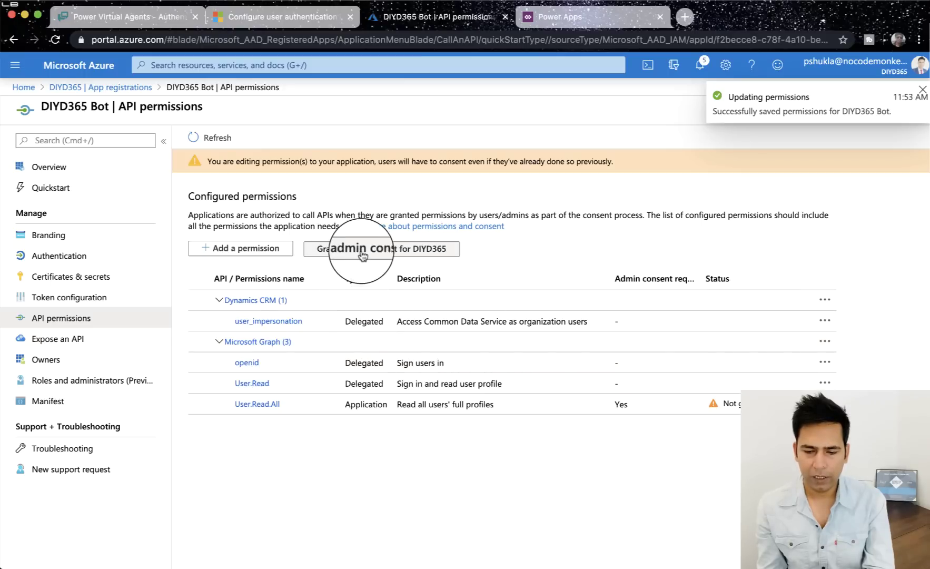
Step: Grant admin consent for DIYD365 on all permissions and reopen the Request API permissions list
{"action": "left_click", "coordinate": [397, 256]}
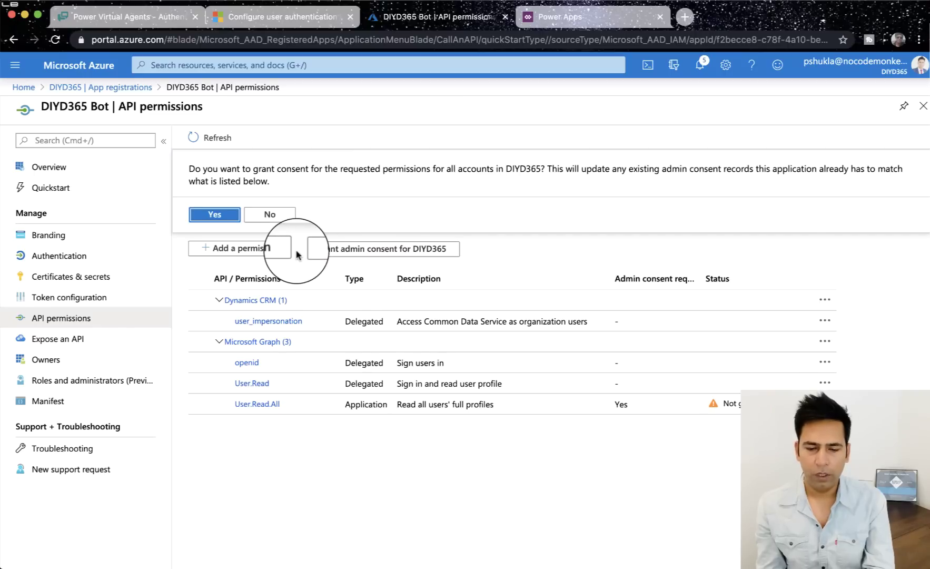
{"action": "left_click", "coordinate": [213, 214]}
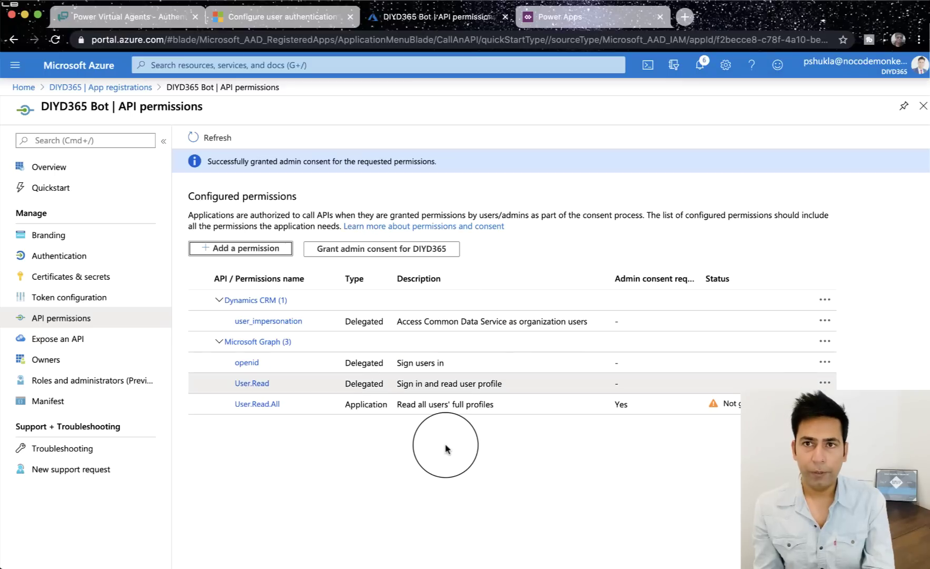
{"action": "left_click", "coordinate": [240, 248]}
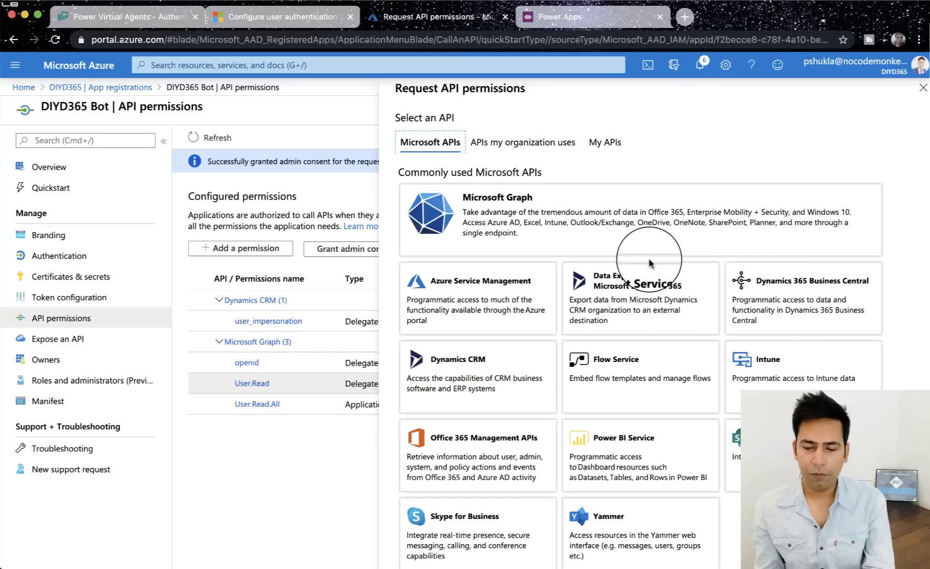
Step: Confirm Microsoft Graph User.Read.All (application) and openid (delegated) are ticked, then close the request panel
{"action": "left_click", "coordinate": [603, 232]}
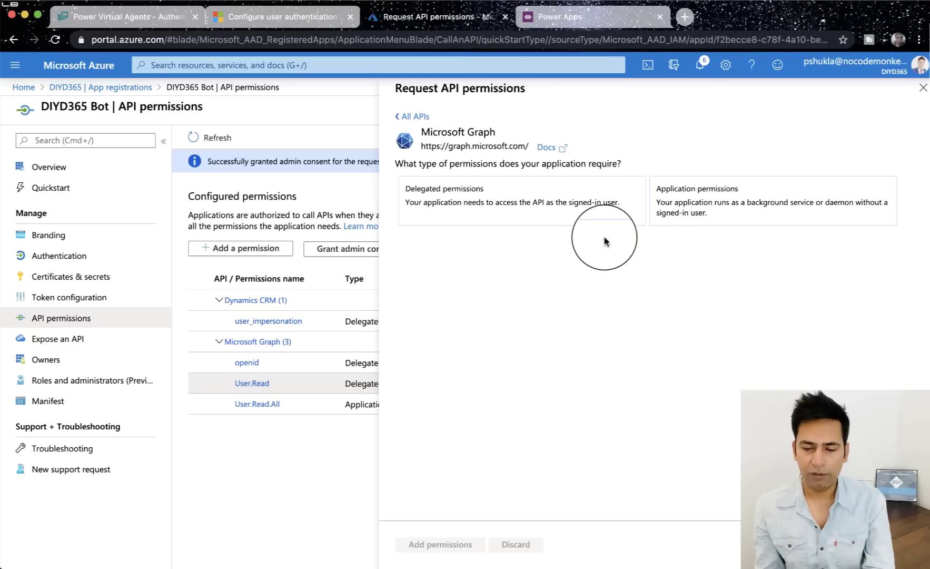
{"action": "left_click", "coordinate": [685, 190]}
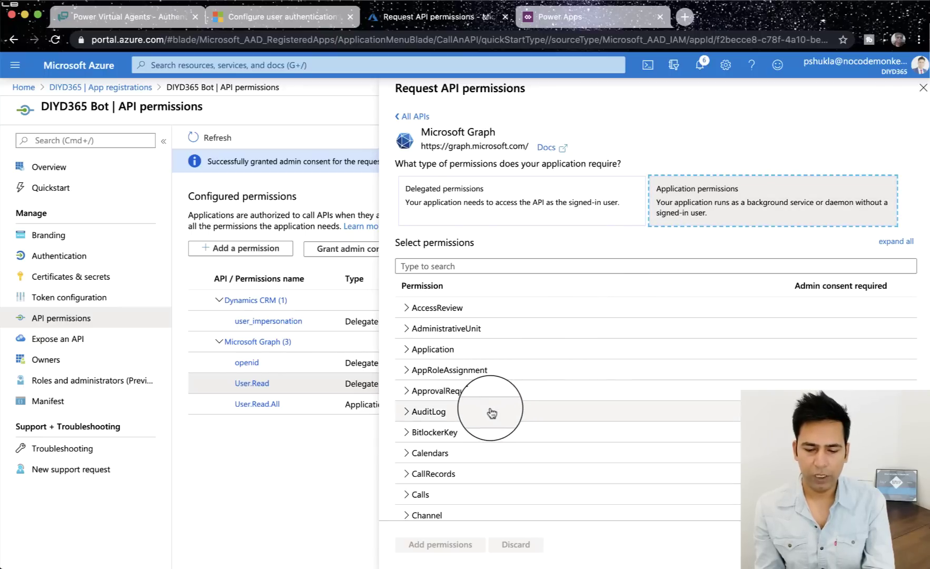
{"action": "scroll", "coordinate": [492, 412], "scroll_direction": "down", "scroll_amount": 10}
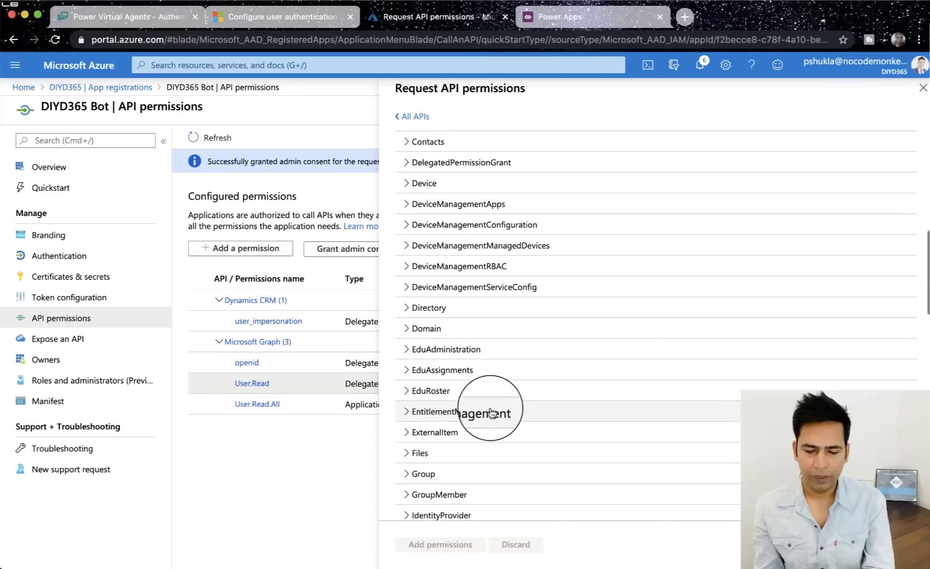
{"action": "scroll", "coordinate": [491, 412], "scroll_direction": "down", "scroll_amount": 12}
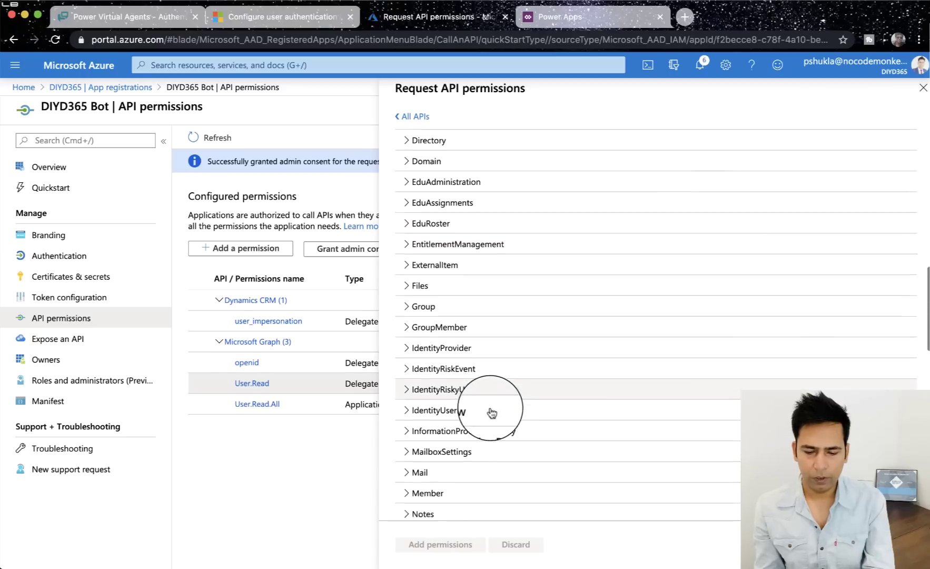
{"action": "scroll", "coordinate": [492, 412], "scroll_direction": "down", "scroll_amount": 10}
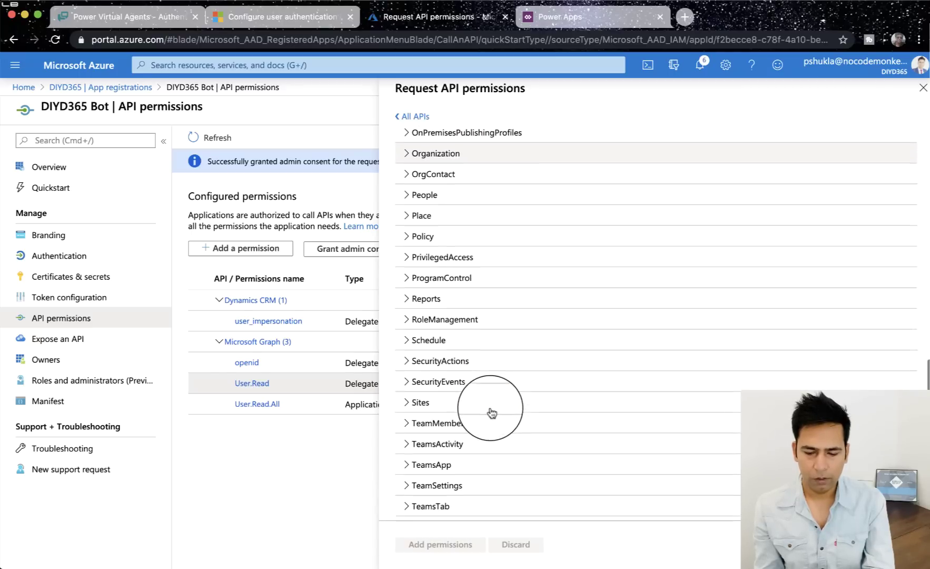
{"action": "scroll", "coordinate": [491, 412], "scroll_direction": "down", "scroll_amount": 10}
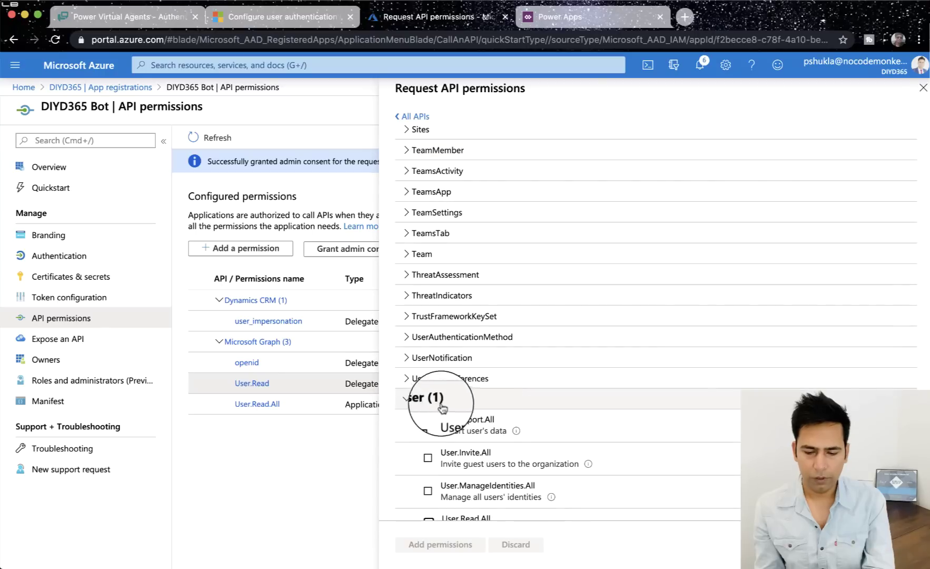
{"action": "scroll", "coordinate": [481, 403], "scroll_direction": "down", "scroll_amount": 2}
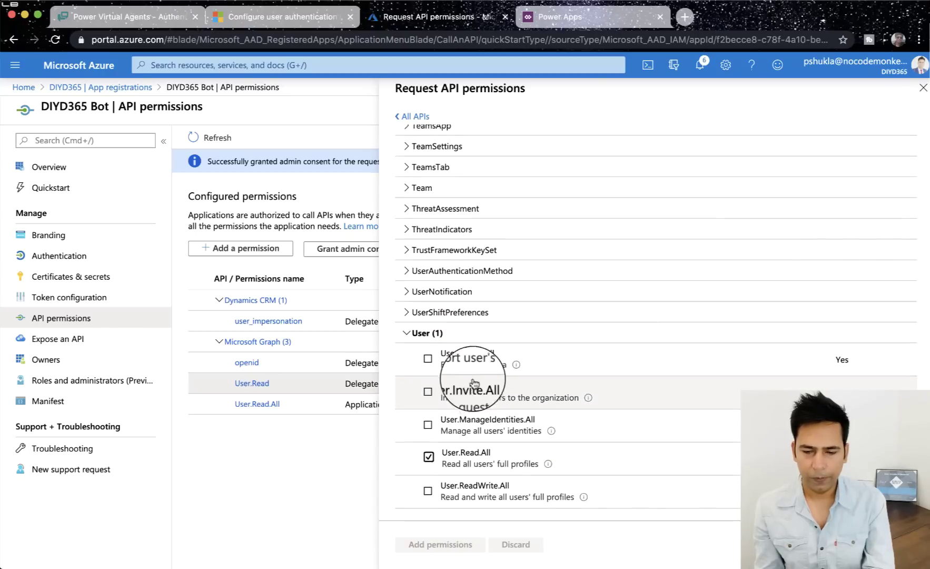
{"action": "scroll", "coordinate": [474, 383], "scroll_direction": "up", "scroll_amount": 20}
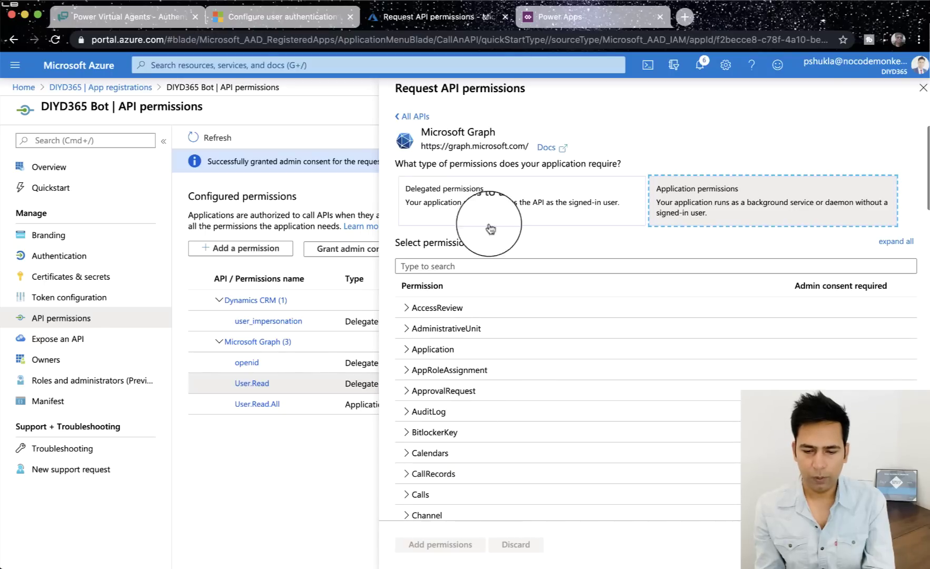
{"action": "left_click", "coordinate": [474, 201]}
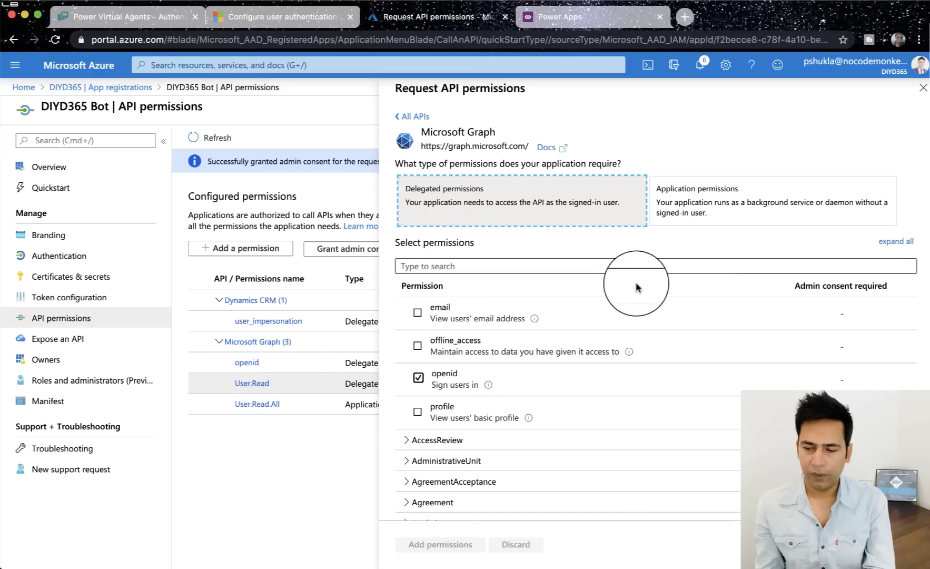
{"action": "left_click", "coordinate": [917, 94]}
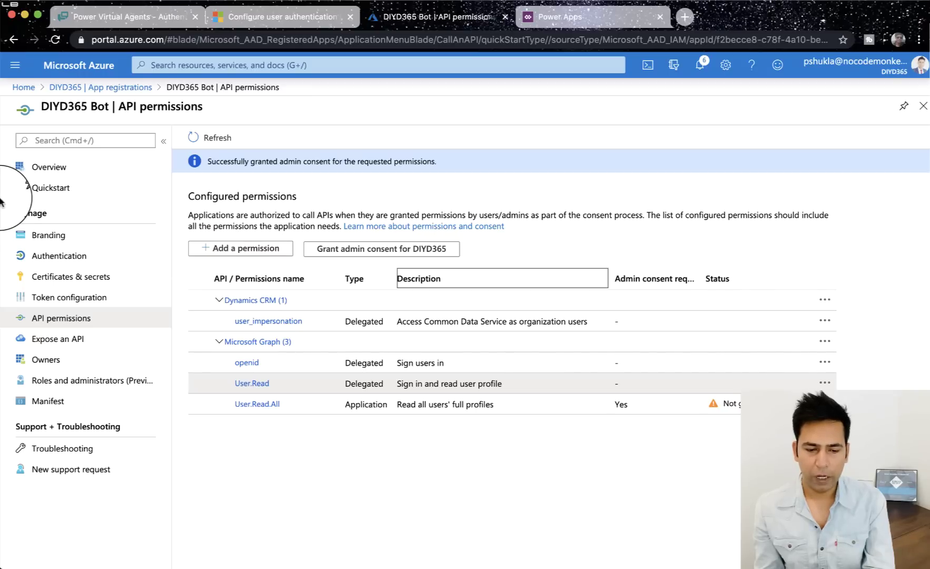
Step: Bring PowerPoint forward and advance to slide 29, 'Info from docs.Microsoft.com', with the URL templates
{"action": "mouse_move", "coordinate": [24, 180]}
{"action": "left_click", "coordinate": [21, 160]}
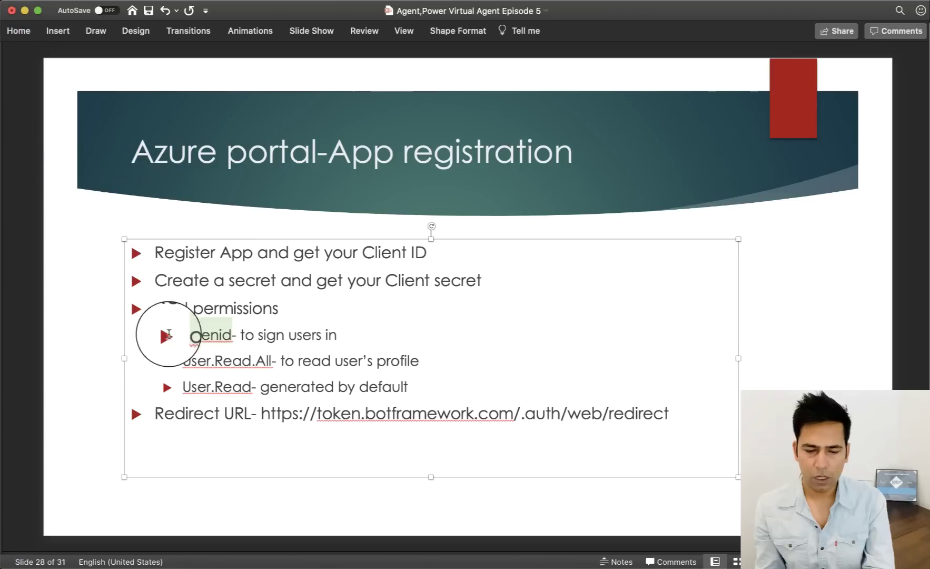
{"action": "left_click", "coordinate": [99, 379]}
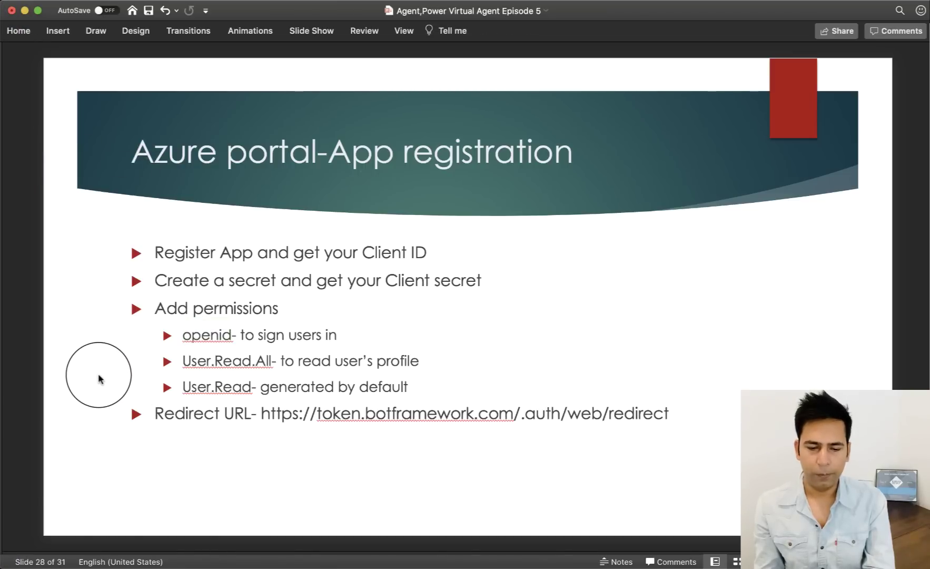
{"action": "key", "text": "Down"}
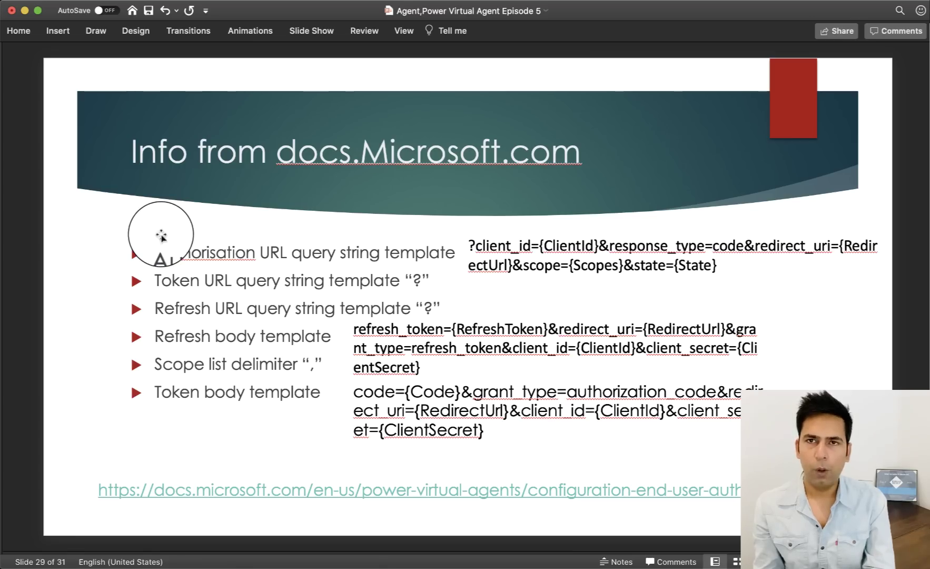
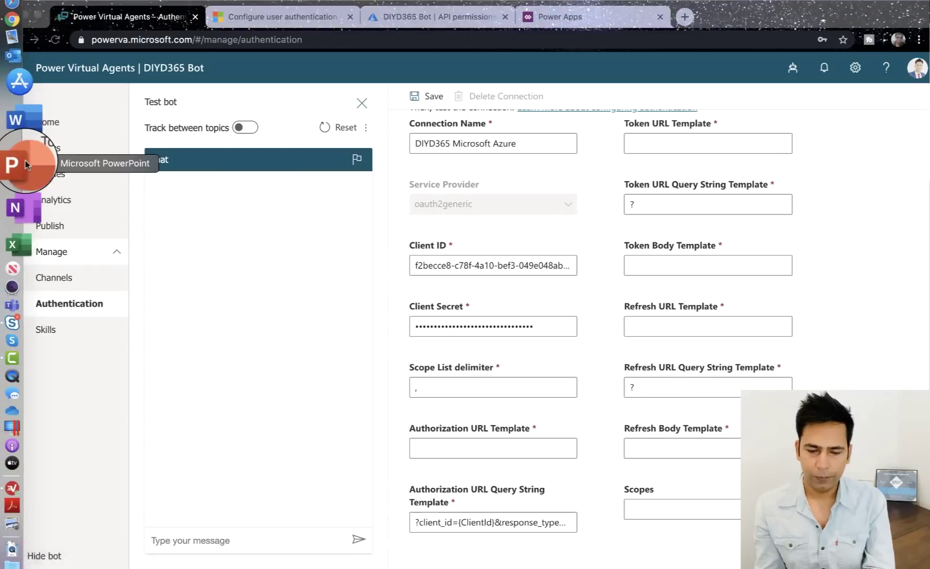
Step: Copy the refresh_token body from slide 29 into the Refresh Body Template
{"action": "left_click", "coordinate": [16, 162]}
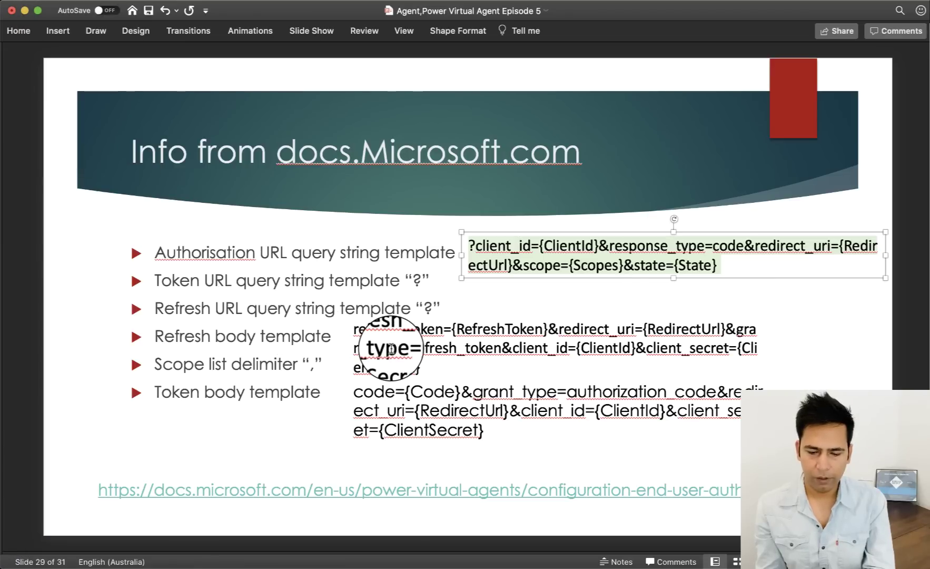
{"action": "left_click", "coordinate": [391, 348]}
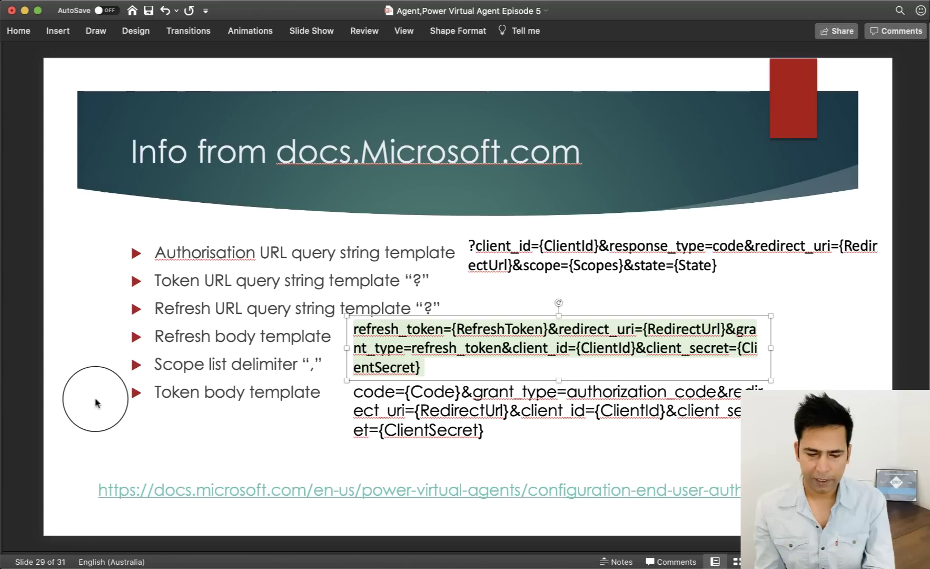
{"action": "left_click", "coordinate": [100, 402]}
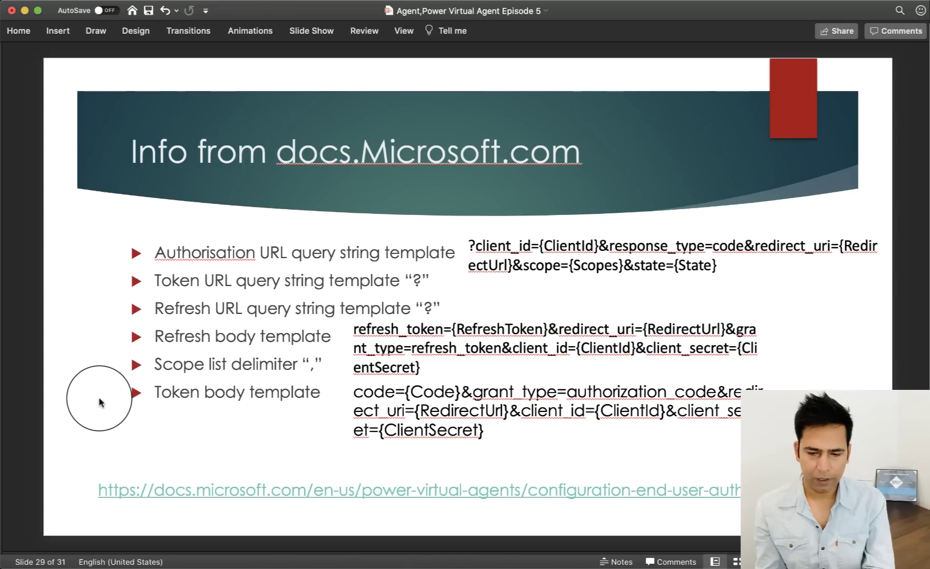
{"action": "key", "text": "super+Tab"}
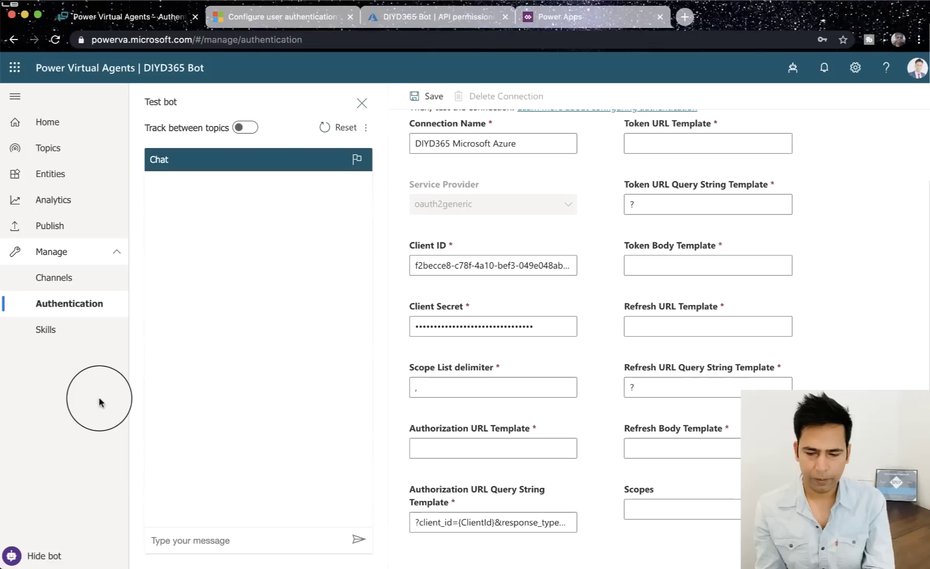
{"action": "left_click", "coordinate": [656, 445]}
Step: Copy the authorization_code body into the Token Body Template, then move to slide 30
{"action": "key", "text": "super+Tab"}
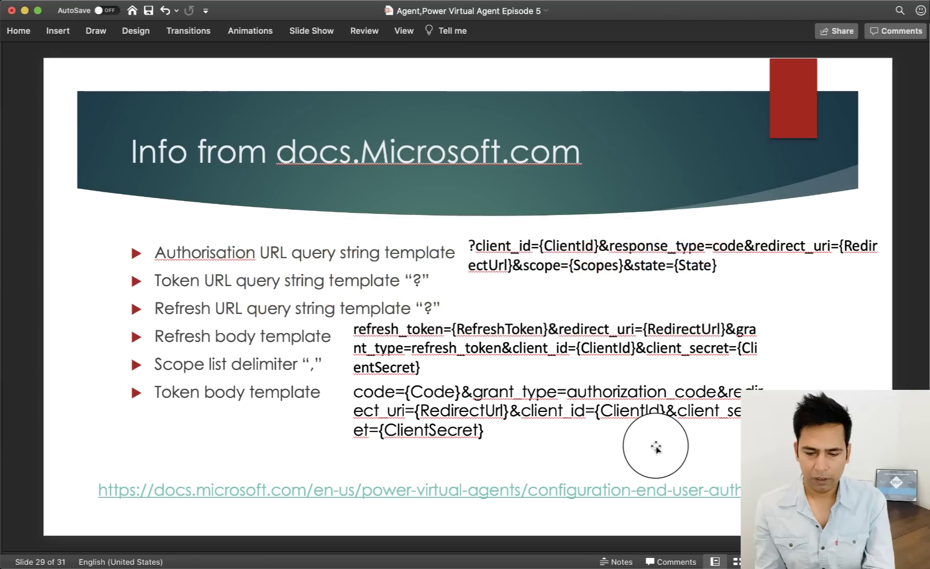
{"action": "triple_click", "coordinate": [437, 412]}
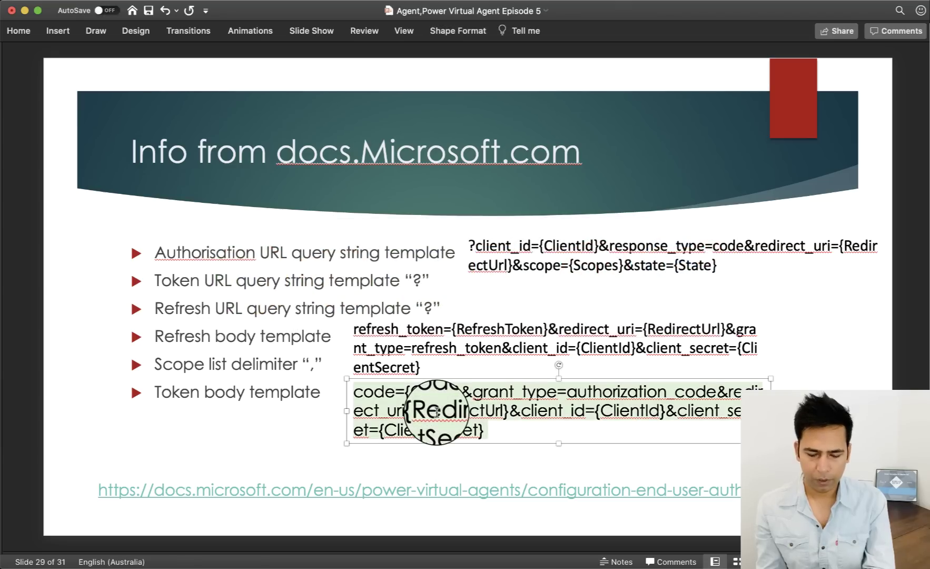
{"action": "key", "text": "super+Tab"}
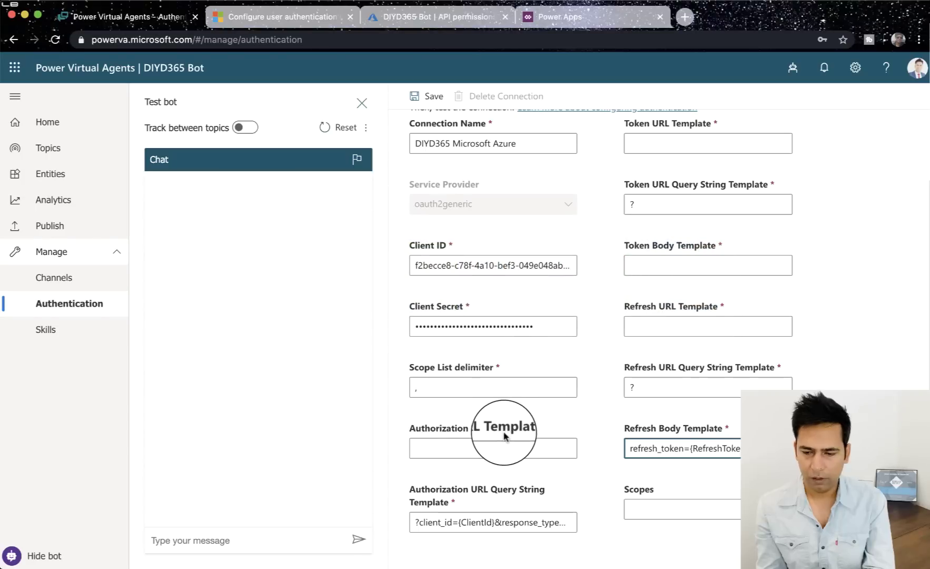
{"action": "left_click", "coordinate": [653, 263]}
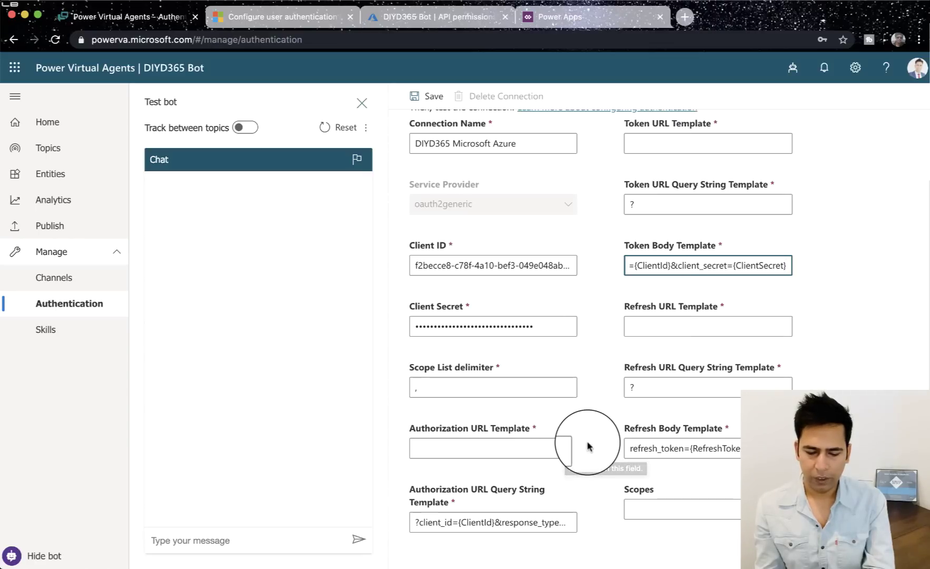
{"action": "key", "text": "super+Tab"}
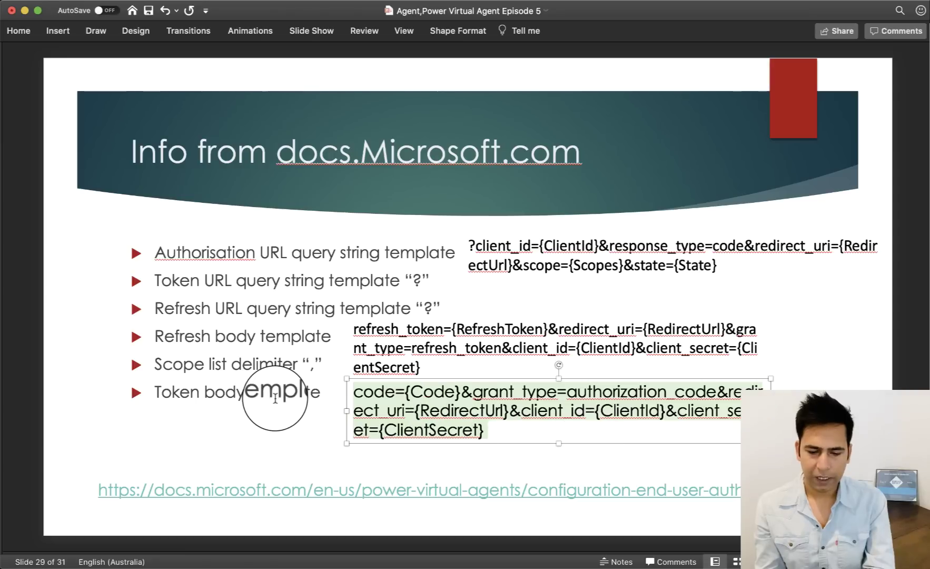
{"action": "left_click", "coordinate": [110, 432]}
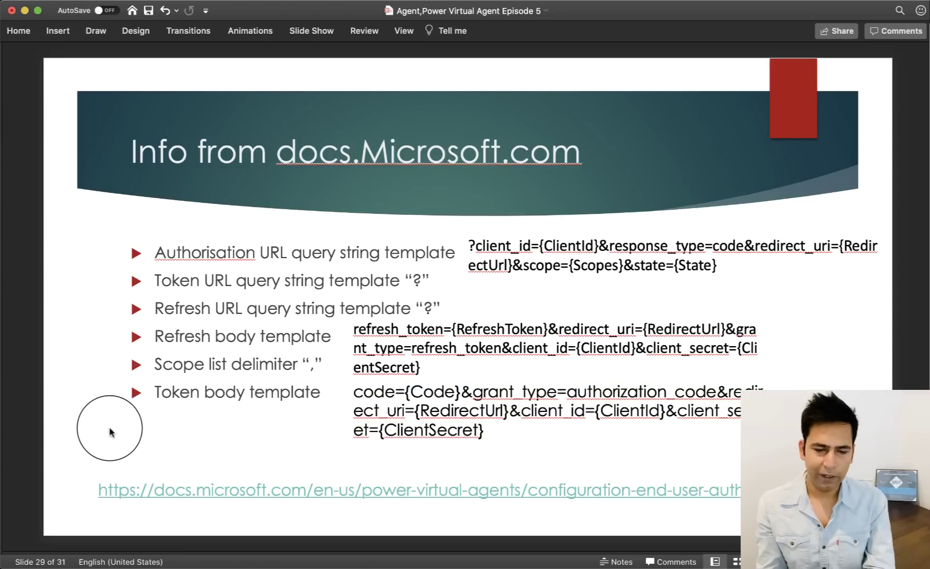
{"action": "key", "text": "Down"}
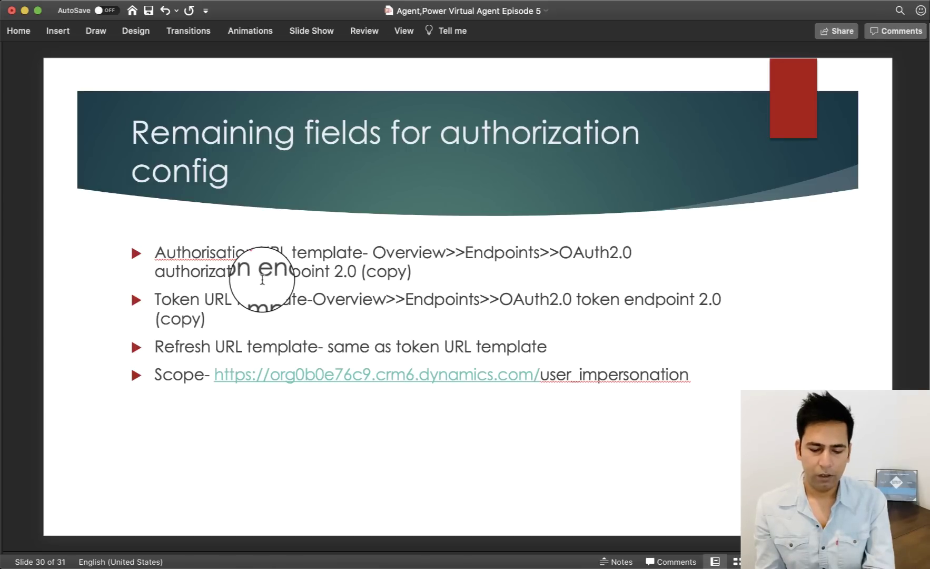
Step: Paste the DIYD365 Bot's OAuth 2.0 authorization endpoint (v2) from Azure into Authorization URL Template
{"action": "key", "text": "super+Tab"}
{"action": "left_click", "coordinate": [438, 20]}
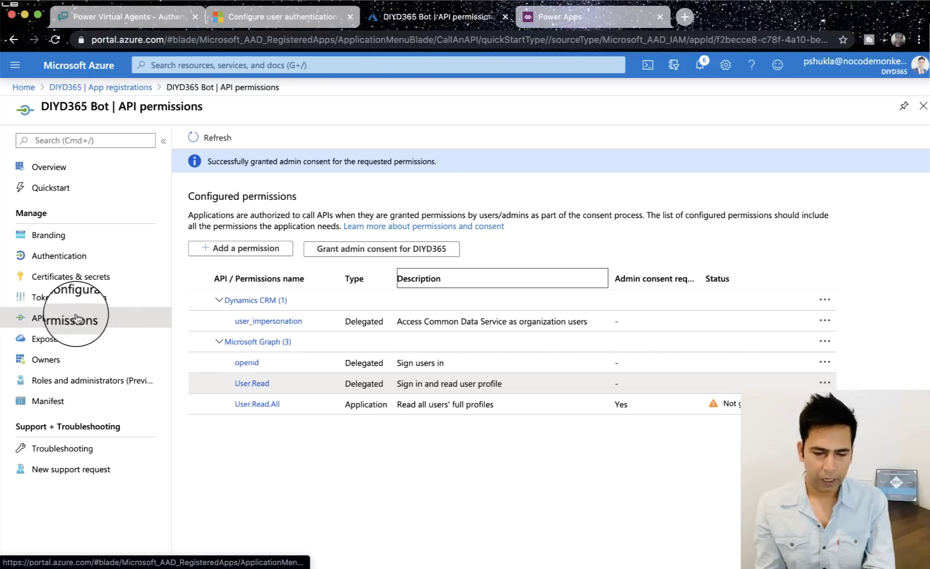
{"action": "left_click", "coordinate": [71, 168]}
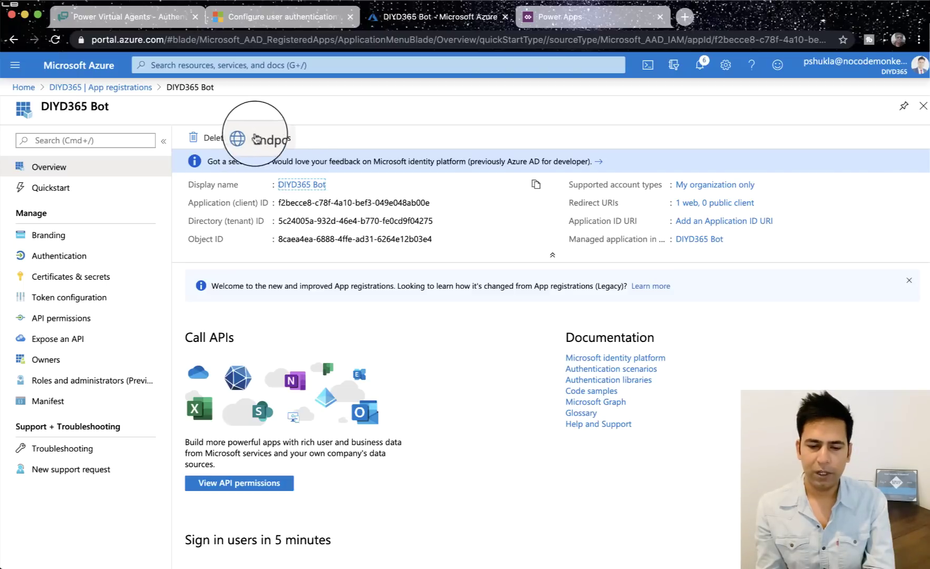
{"action": "left_click", "coordinate": [273, 139]}
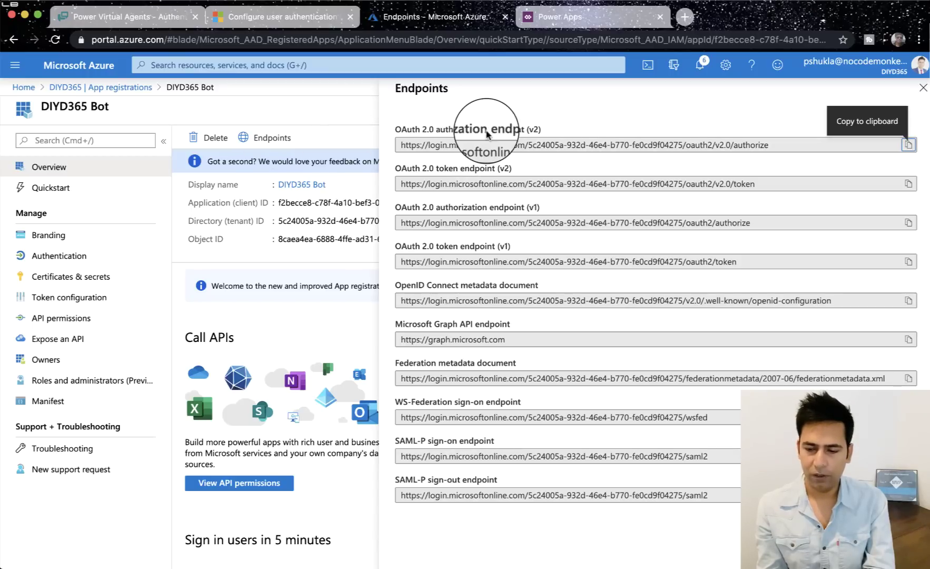
{"action": "left_click", "coordinate": [908, 145]}
{"action": "key", "text": "super+Tab"}
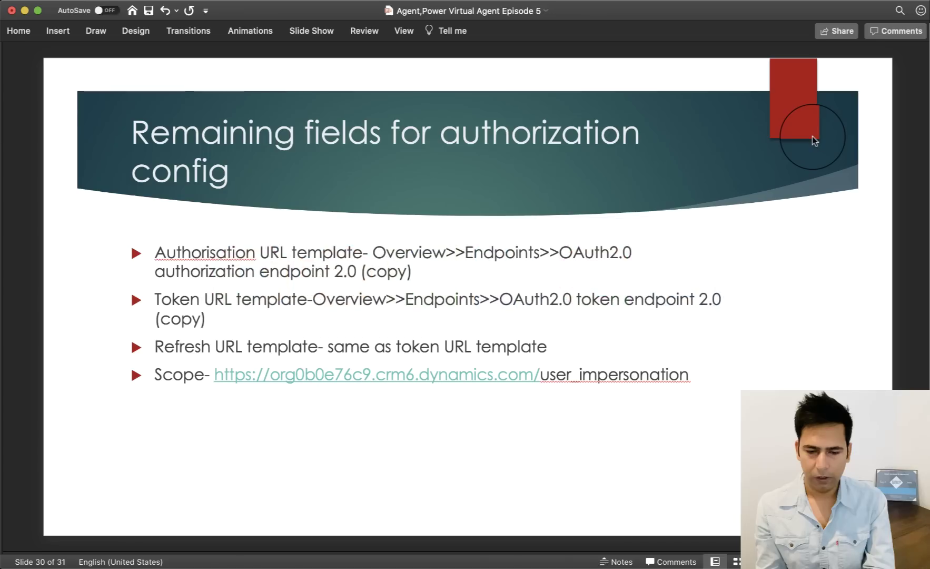
{"action": "key", "text": "super+Tab"}
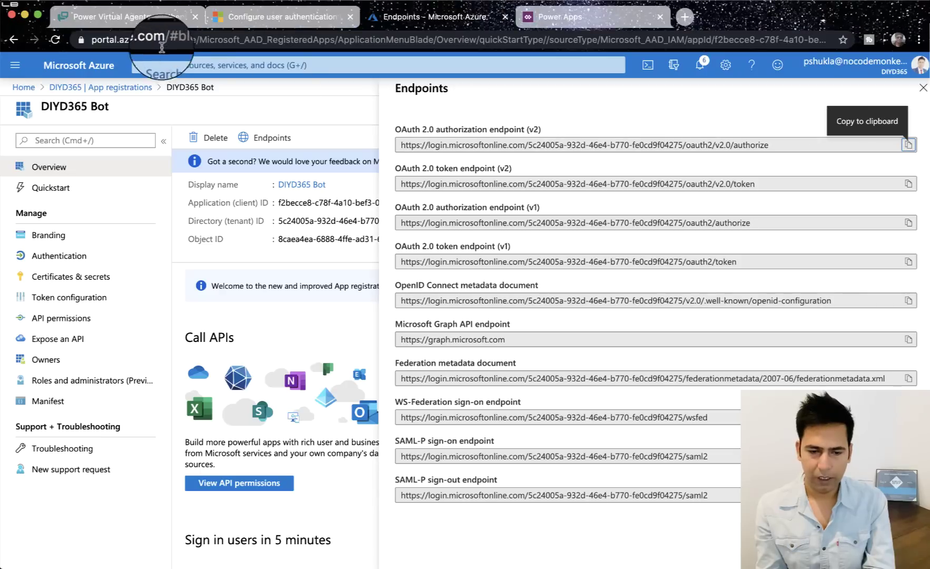
{"action": "left_click", "coordinate": [156, 26]}
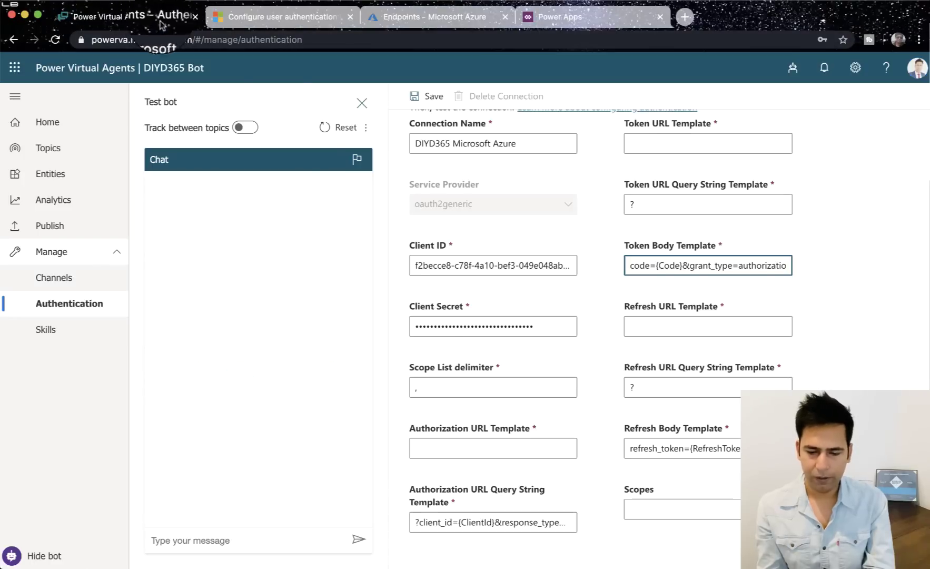
{"action": "left_click", "coordinate": [449, 448]}
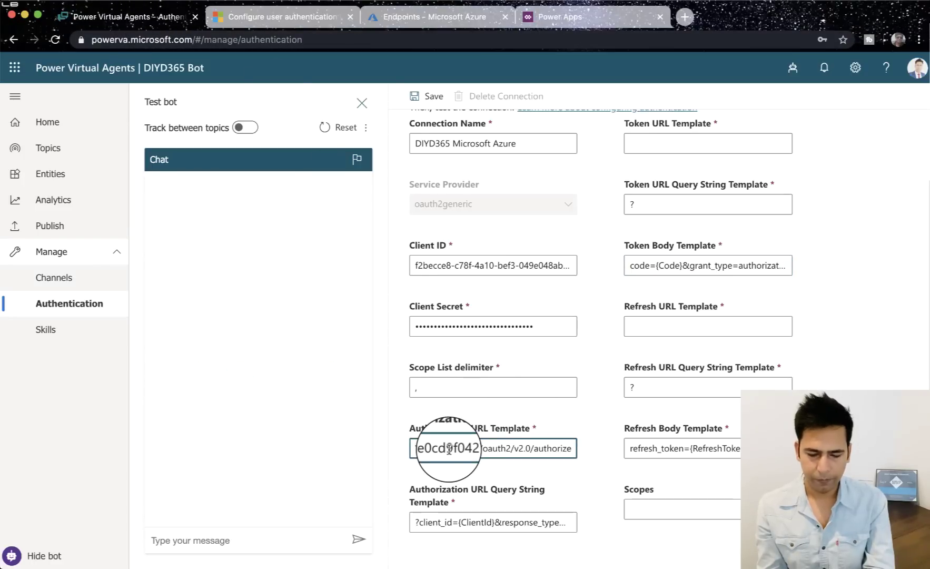
{"action": "key", "text": "super+Tab"}
{"action": "key", "text": "super+Tab"}
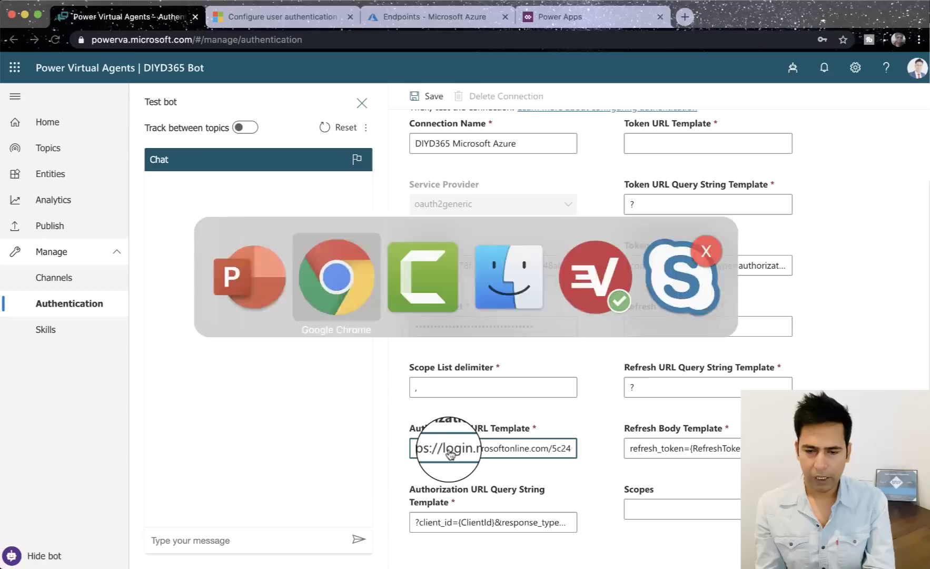
{"action": "left_click", "coordinate": [424, 17]}
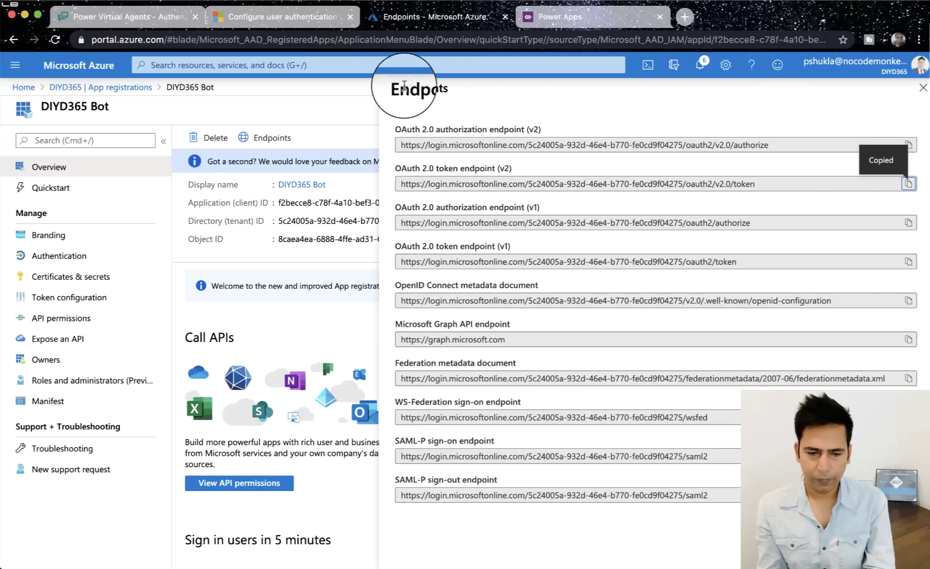
{"action": "left_click", "coordinate": [146, 25]}
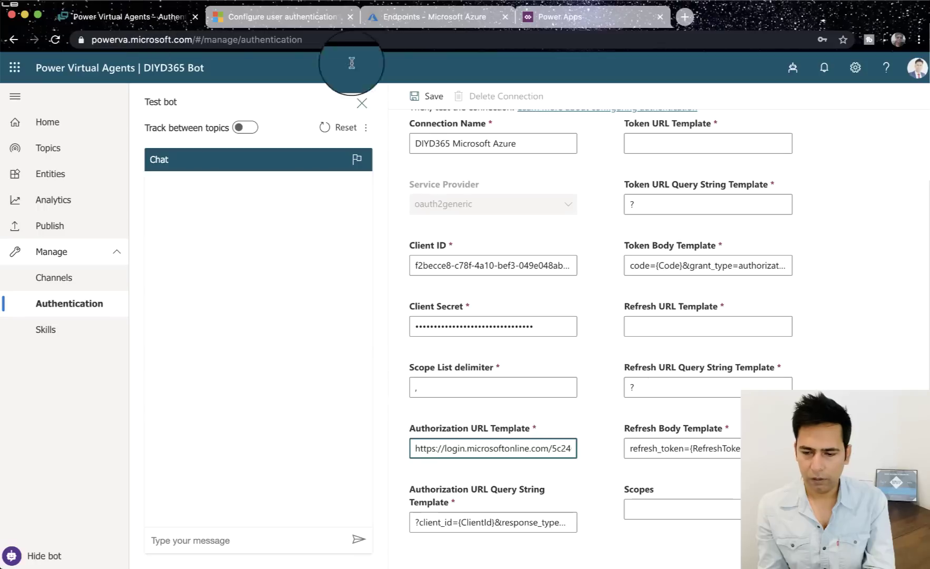
Step: Paste the OAuth 2.0 v2 token endpoint into both the Token URL and Refresh URL templates
{"action": "left_click", "coordinate": [654, 147]}
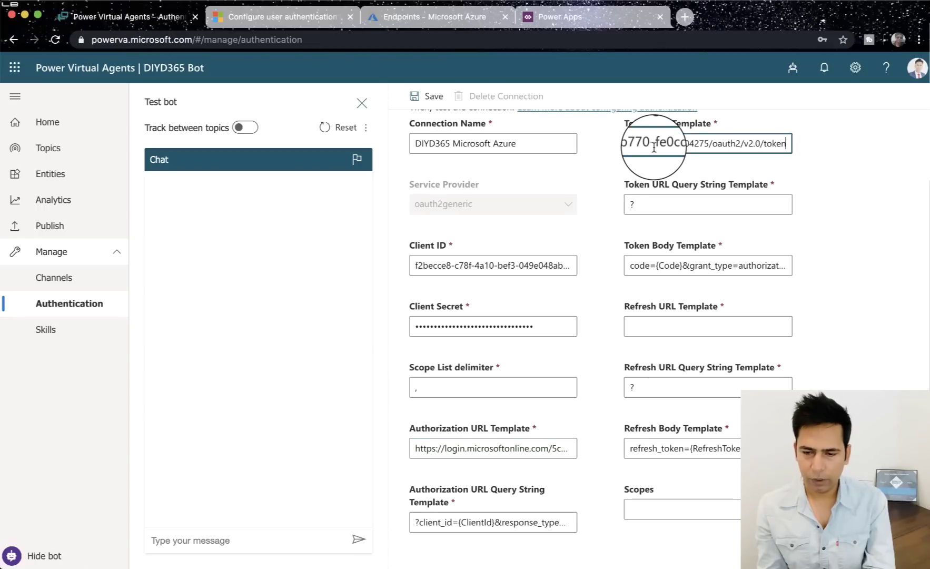
{"action": "left_click", "coordinate": [451, 17]}
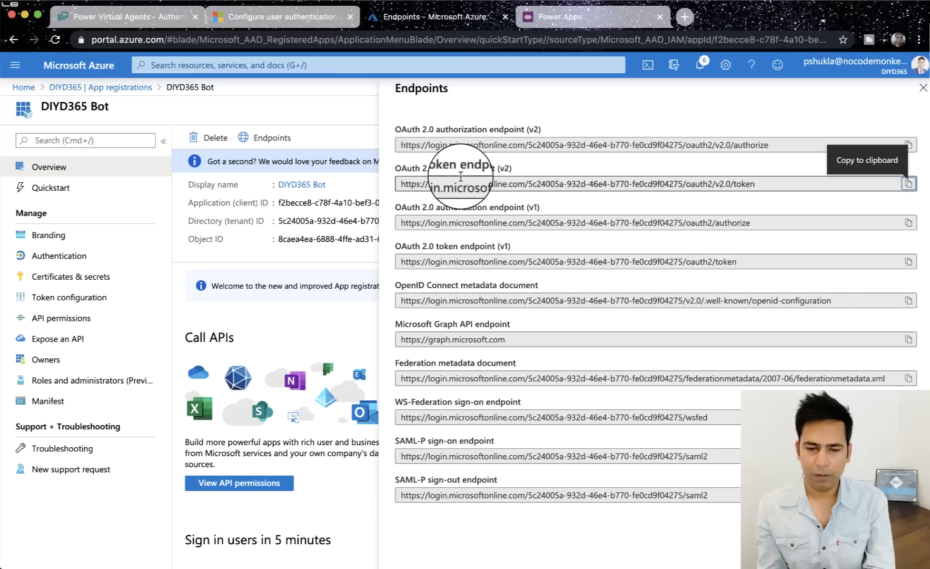
{"action": "left_click", "coordinate": [158, 16]}
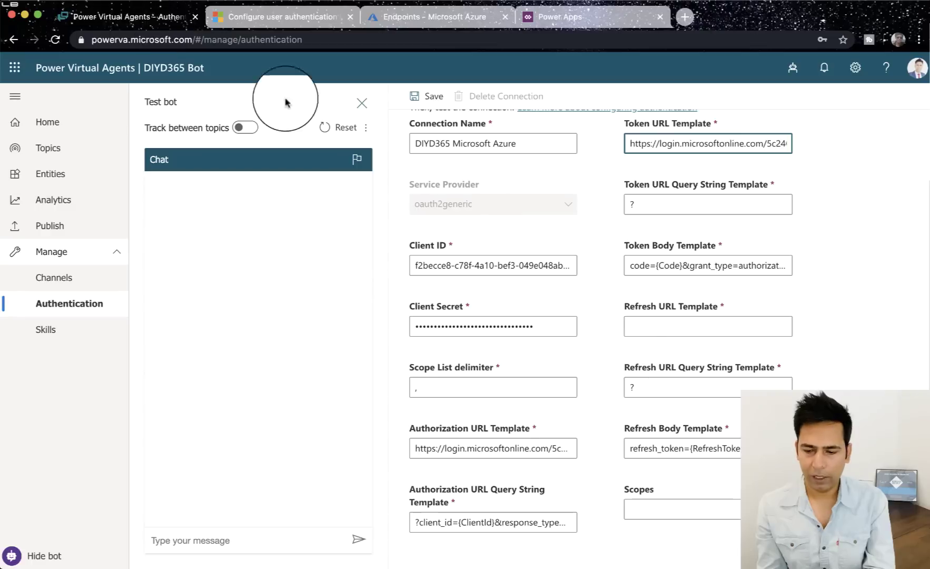
{"action": "left_click", "coordinate": [648, 325]}
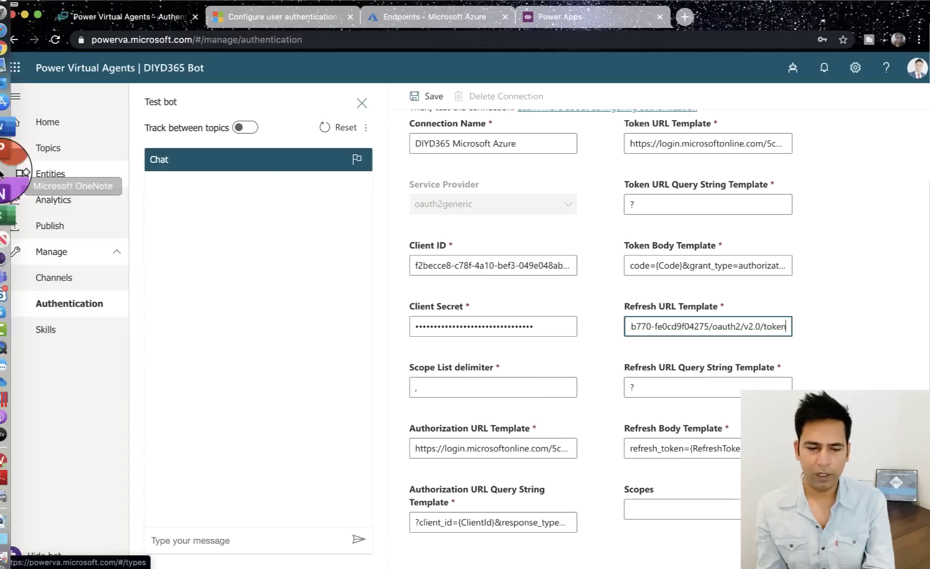
{"action": "left_click", "coordinate": [38, 170]}
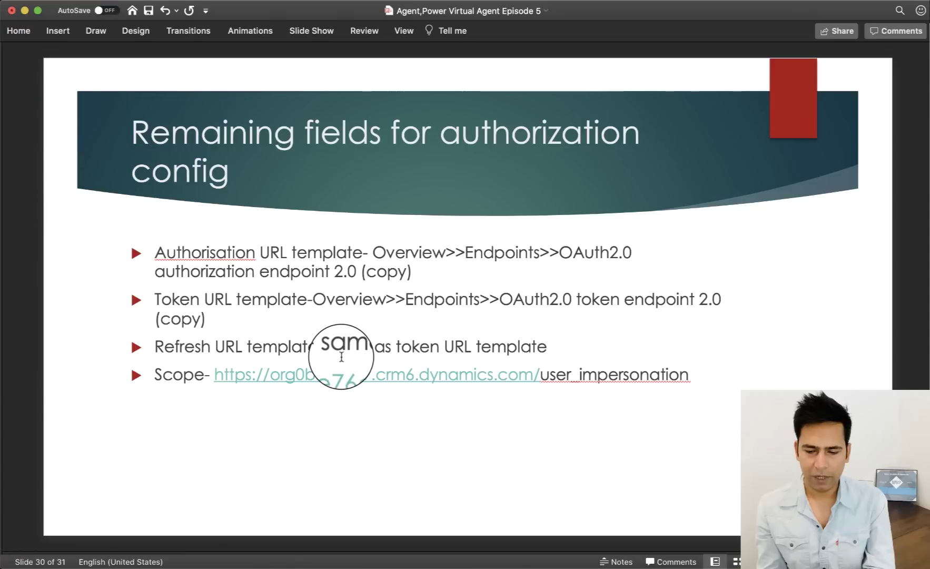
Step: Copy the Dynamics user_impersonation scope URL from the slide into Scopes and save the connection
{"action": "left_click_drag", "start_coordinate": [214, 375], "coordinate": [413, 368]}
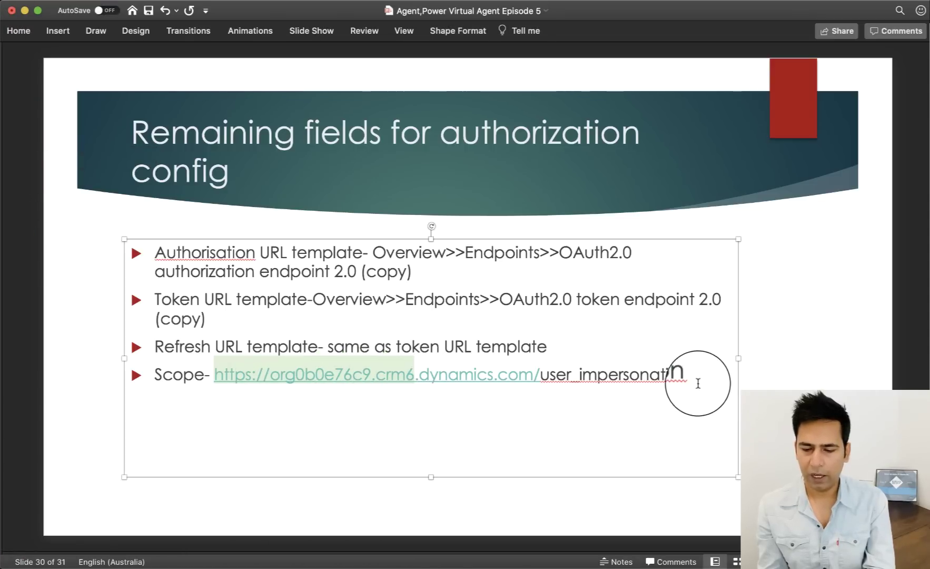
{"action": "left_click_drag", "start_coordinate": [698, 380], "coordinate": [261, 377]}
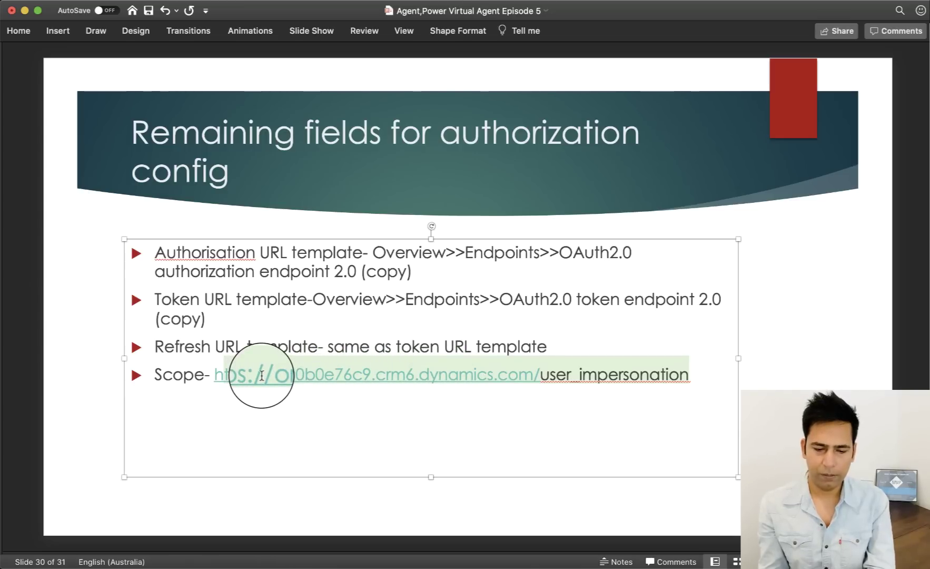
{"action": "key", "text": "super+Tab"}
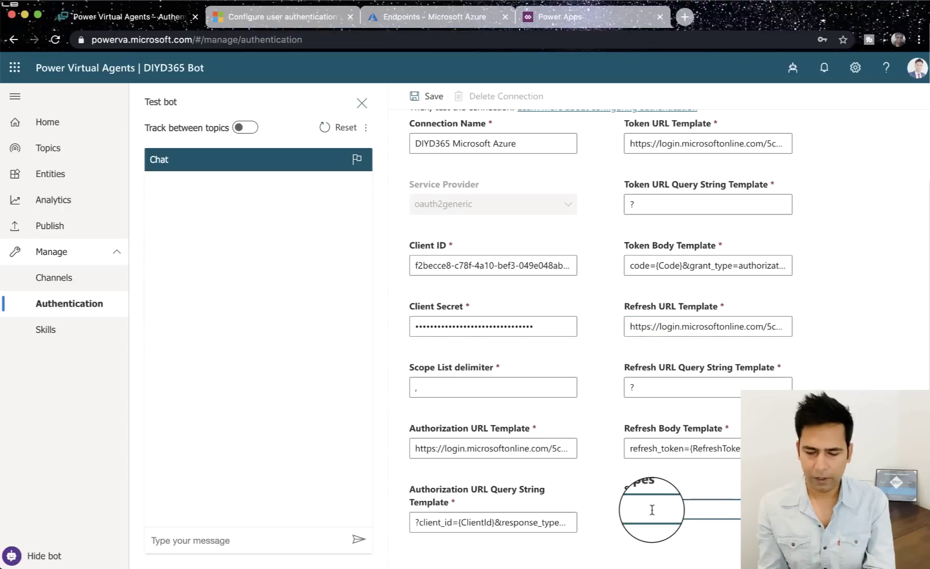
{"action": "left_click", "coordinate": [432, 99]}
{"action": "left_click", "coordinate": [97, 253]}
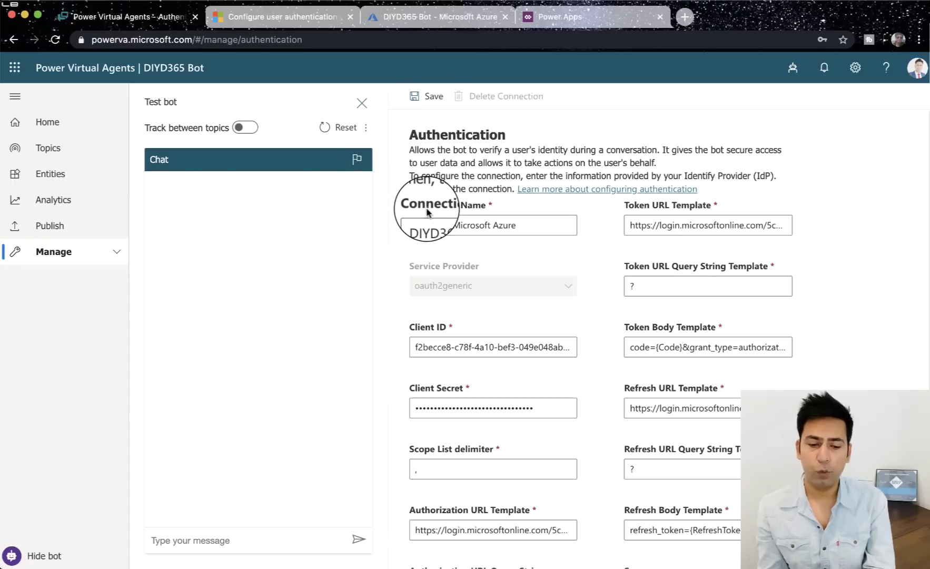
Step: Expand Manage, review the saved authentication fields, then return to the Azure home page
{"action": "left_click", "coordinate": [50, 251]}
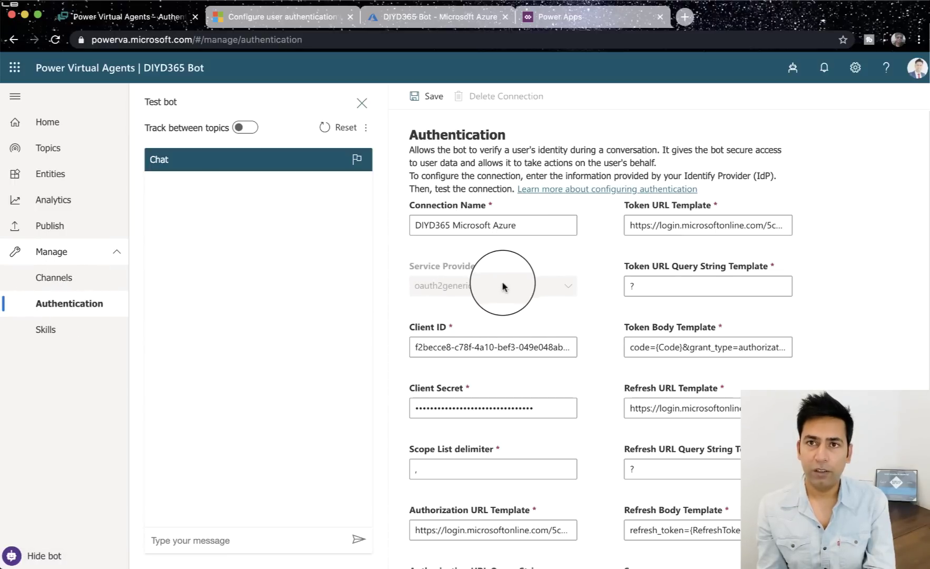
{"action": "scroll", "coordinate": [548, 284], "scroll_direction": "down", "scroll_amount": 3}
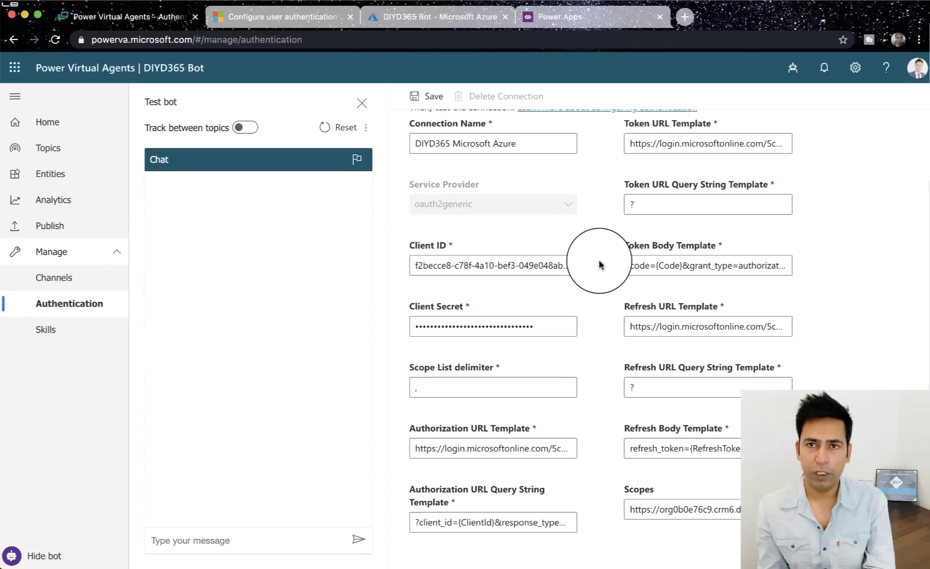
{"action": "left_click", "coordinate": [419, 16]}
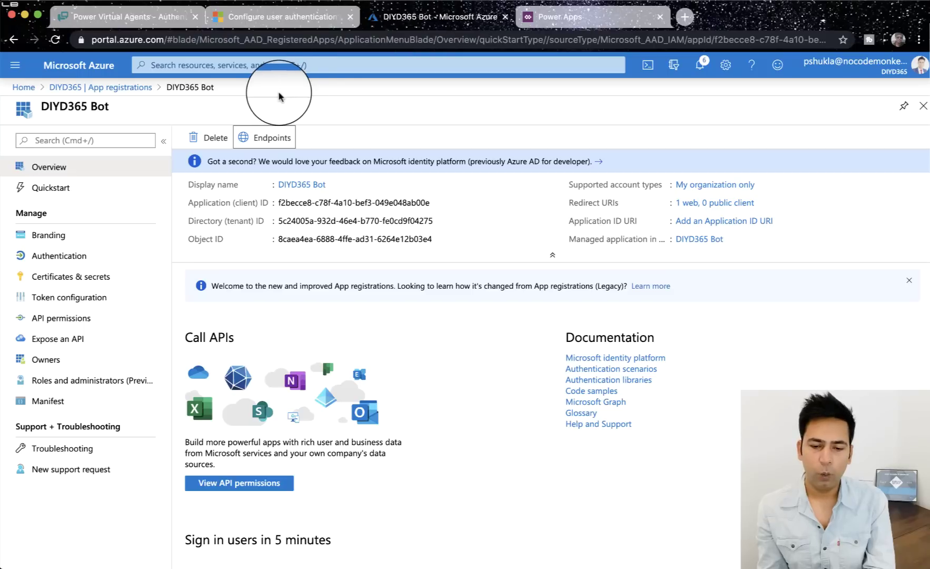
{"action": "left_click", "coordinate": [23, 87]}
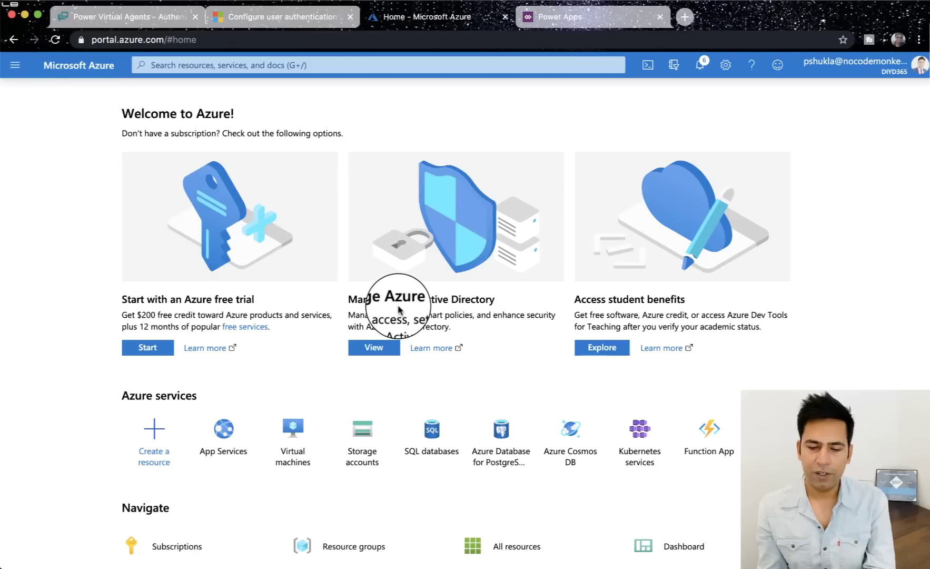
Step: Open the DIYD365 Bot app registration from Azure Active Directory and view its granted API permissions
{"action": "left_click", "coordinate": [375, 346]}
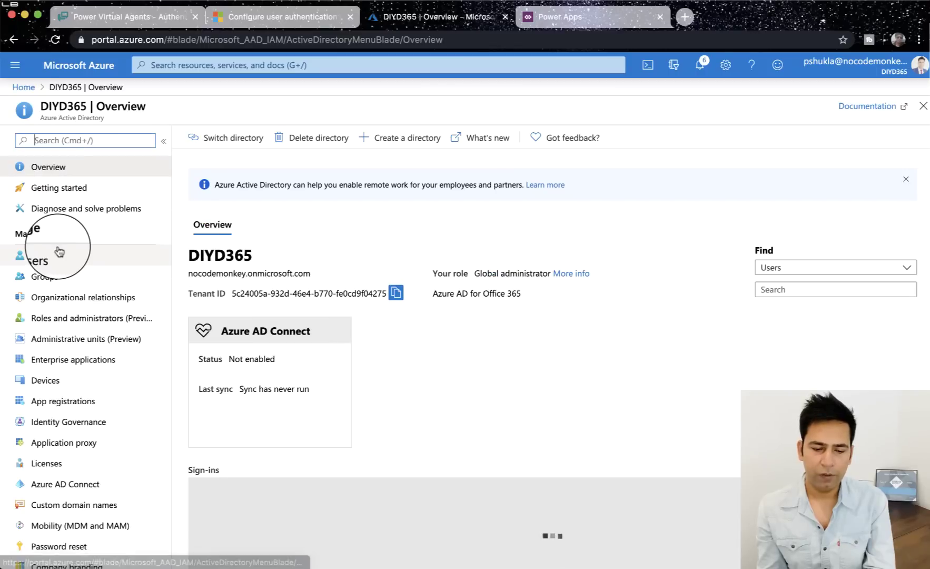
{"action": "left_click", "coordinate": [77, 403]}
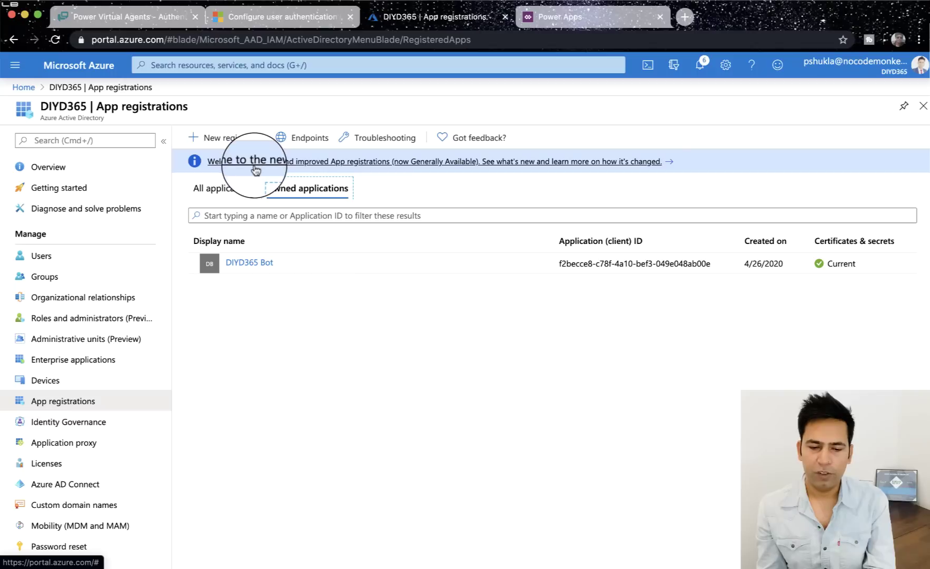
{"action": "left_click", "coordinate": [226, 139]}
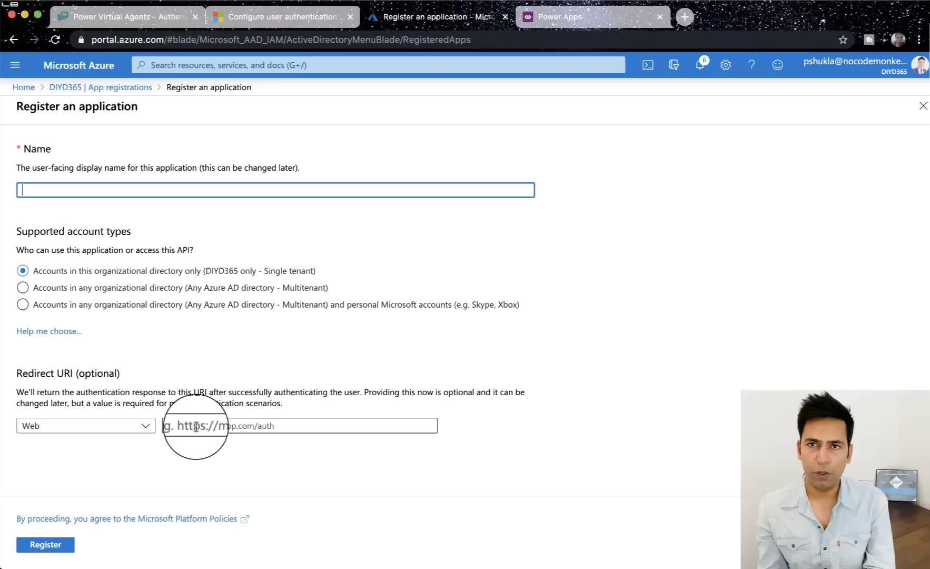
{"action": "left_click", "coordinate": [122, 87]}
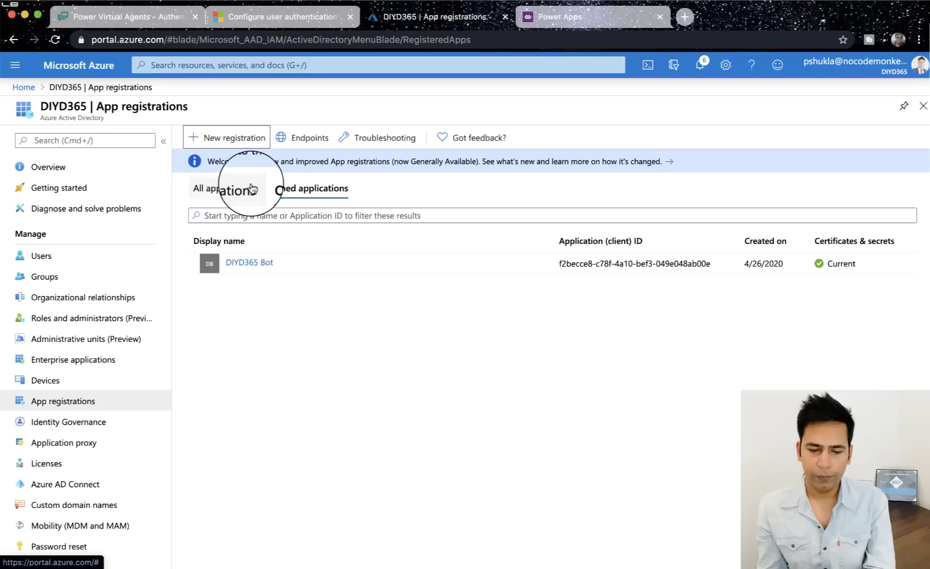
{"action": "left_click", "coordinate": [247, 263]}
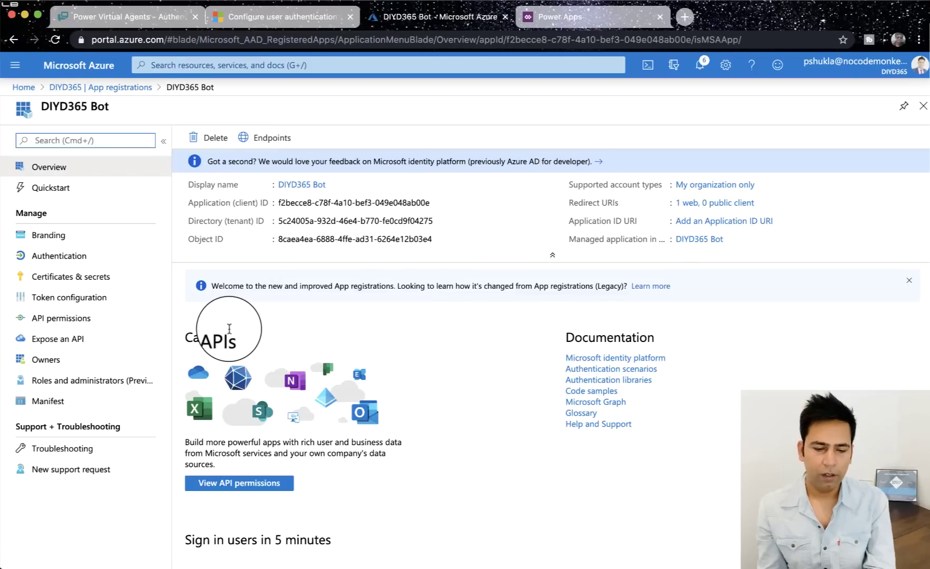
{"action": "left_click", "coordinate": [80, 278]}
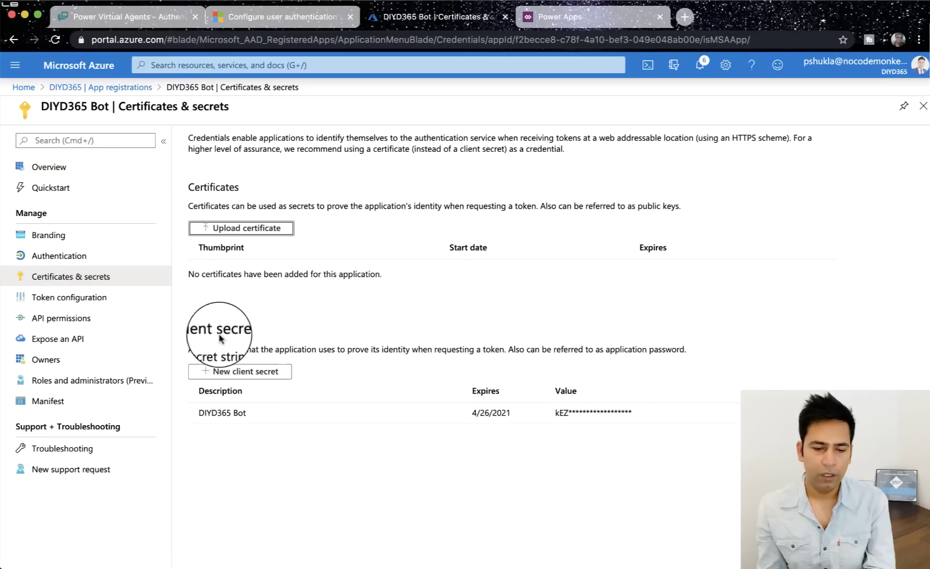
{"action": "left_click", "coordinate": [83, 320]}
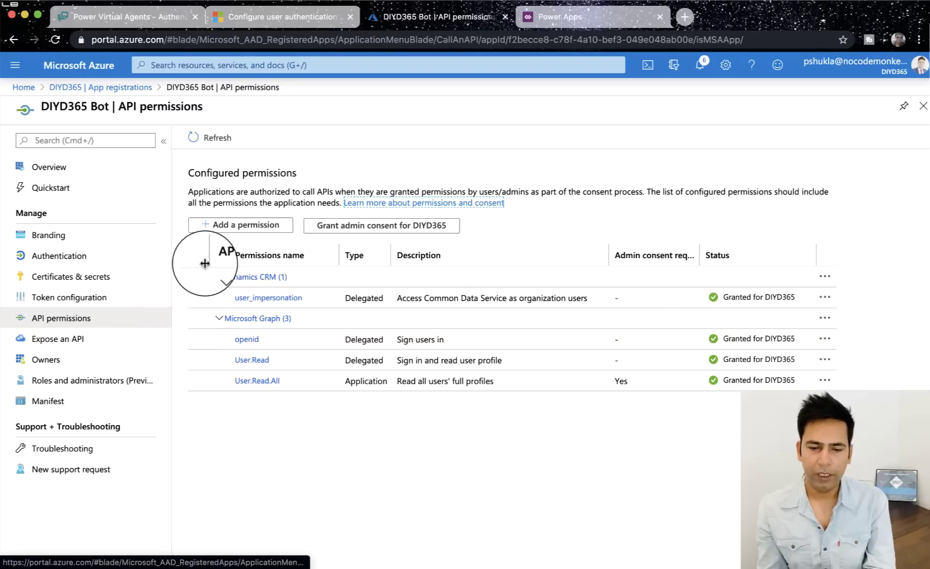
{"action": "left_click", "coordinate": [271, 17]}
{"action": "scroll", "coordinate": [391, 305], "scroll_direction": "down", "scroll_amount": 10}
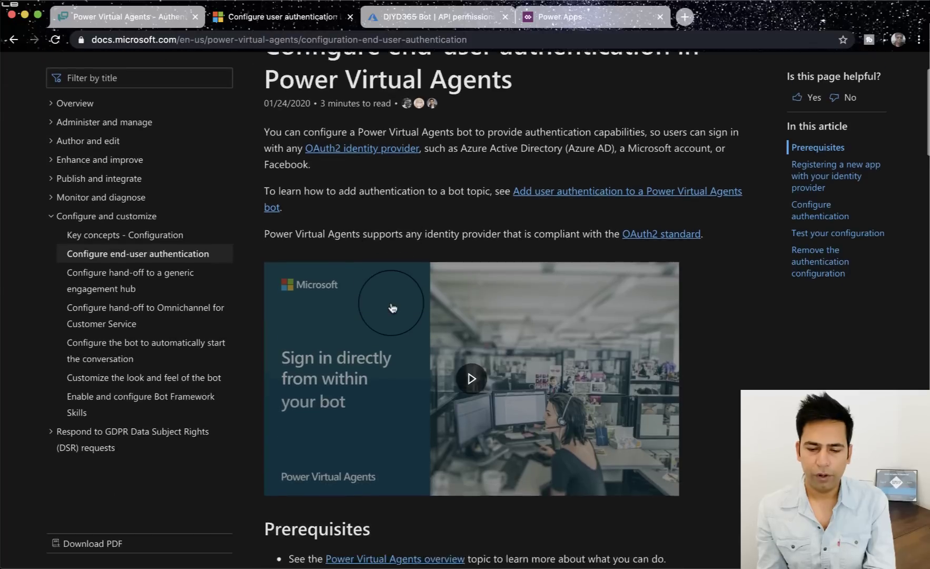
{"action": "scroll", "coordinate": [391, 303], "scroll_direction": "down", "scroll_amount": 7}
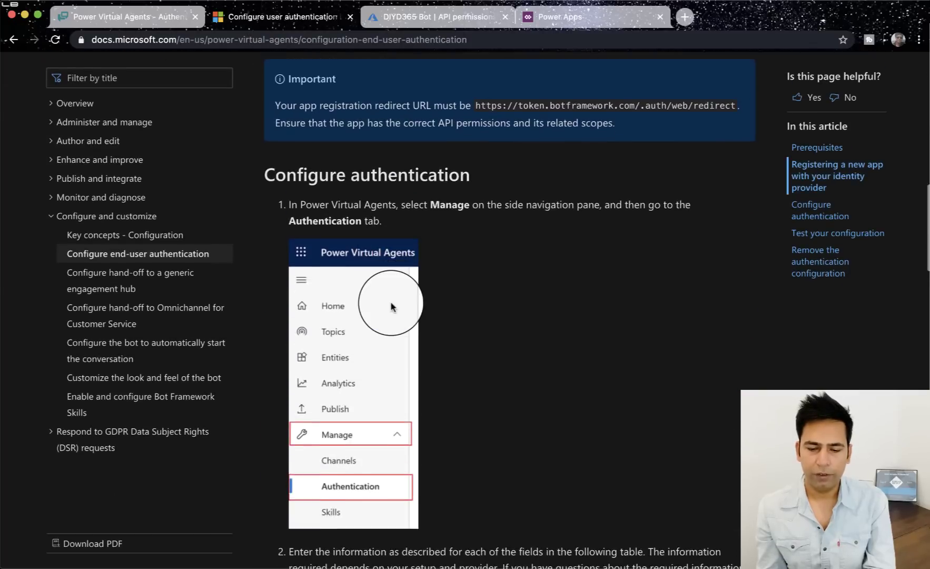
{"action": "scroll", "coordinate": [395, 315], "scroll_direction": "up", "scroll_amount": 14}
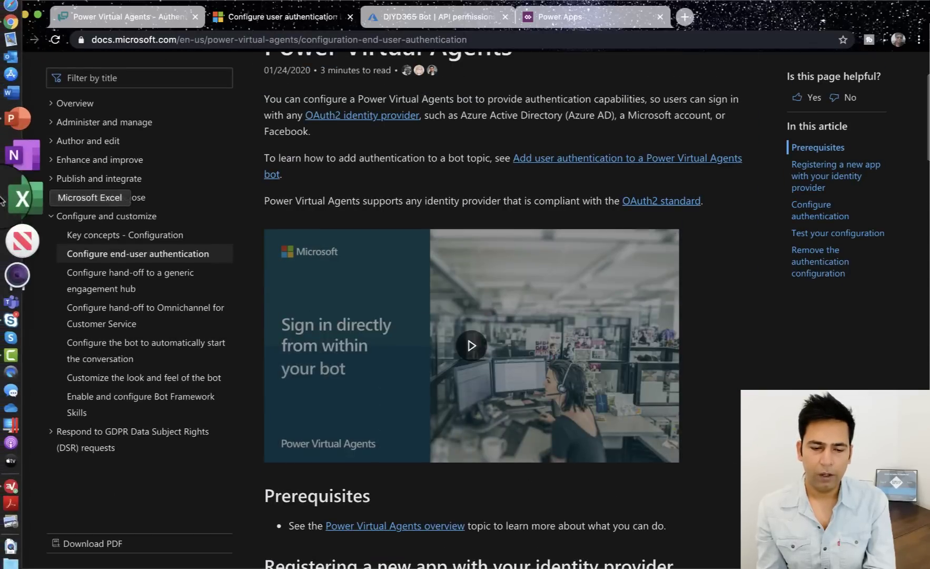
{"action": "left_click", "coordinate": [17, 216]}
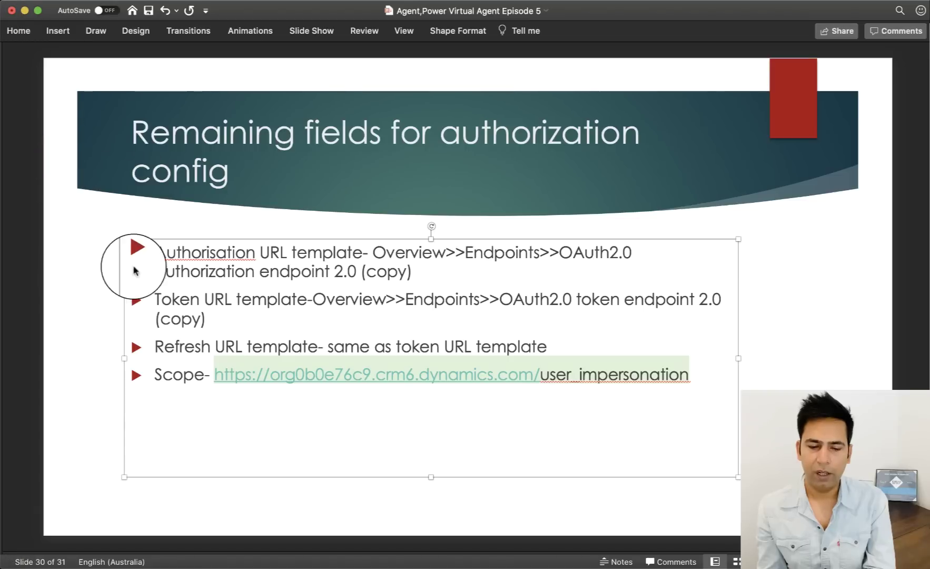
{"action": "left_click", "coordinate": [83, 261]}
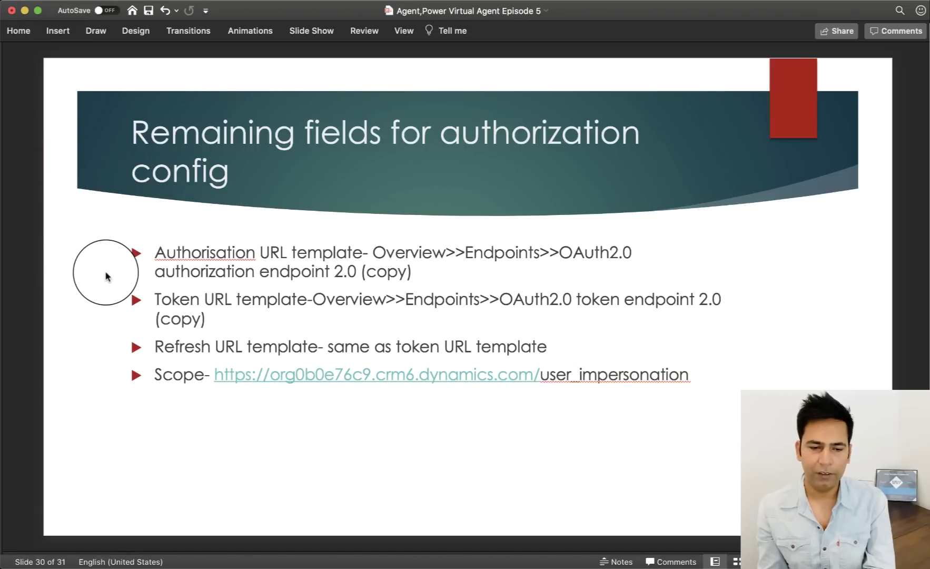
{"action": "mouse_move", "coordinate": [3, 140]}
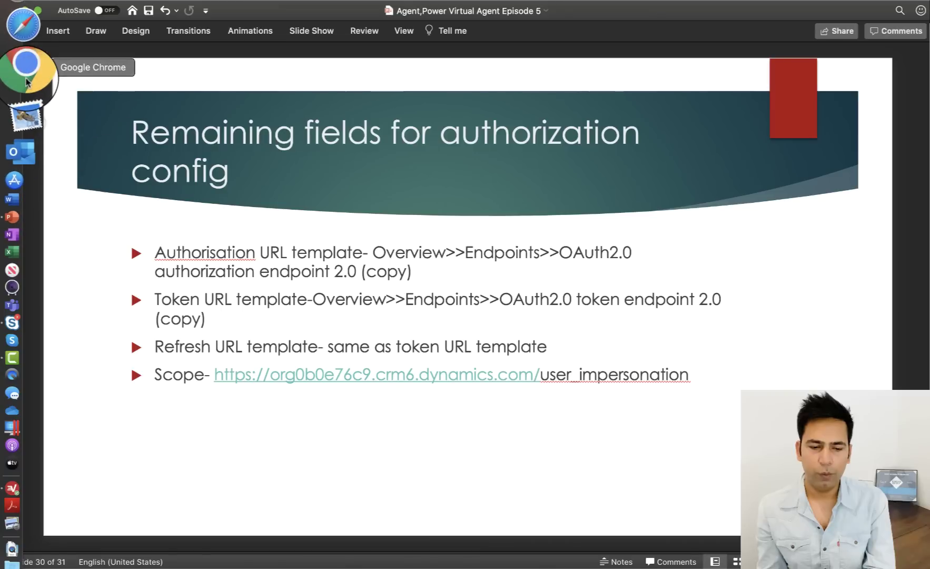
{"action": "left_click", "coordinate": [27, 79]}
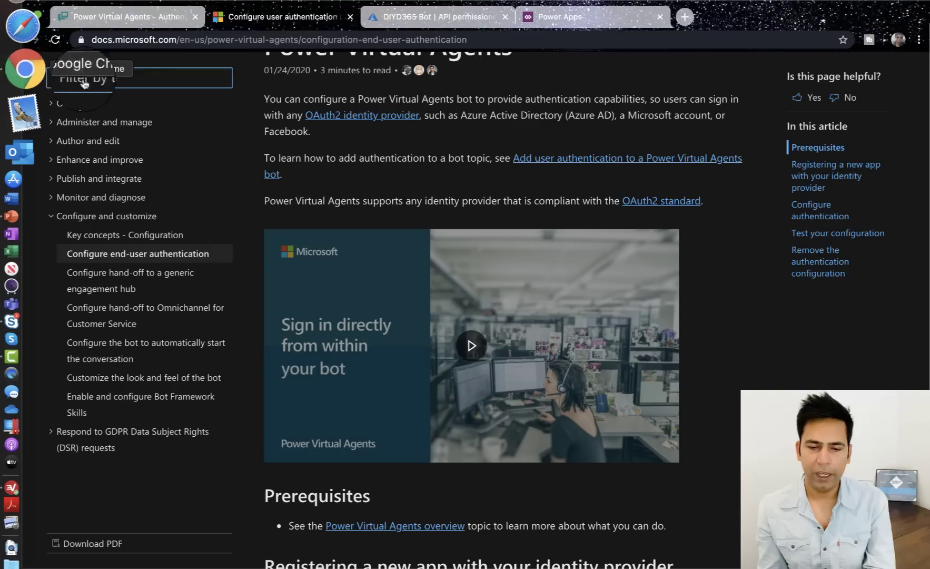
{"action": "left_click", "coordinate": [429, 21]}
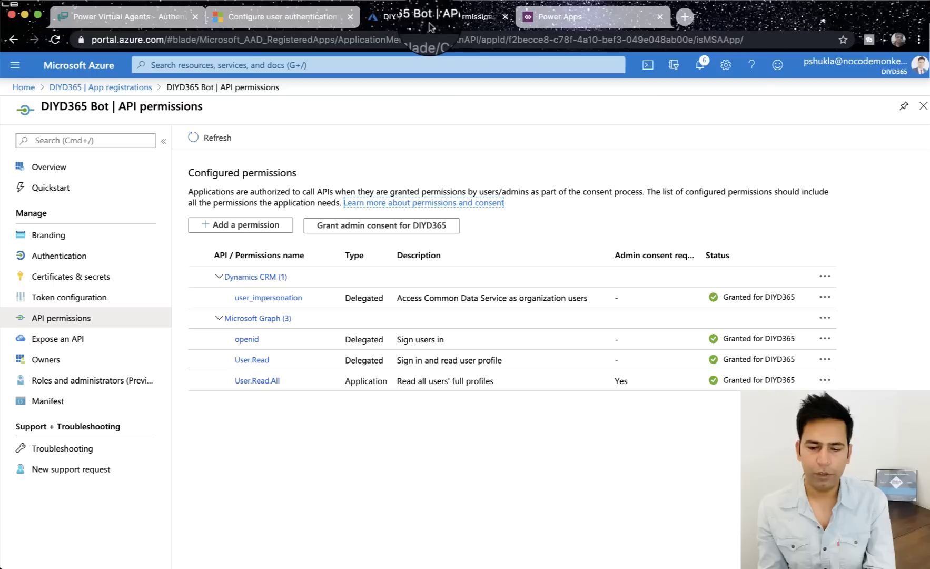
Step: Check the DIYD365 Bot endpoints, then return to the authentication form and try saving
{"action": "left_click", "coordinate": [71, 174]}
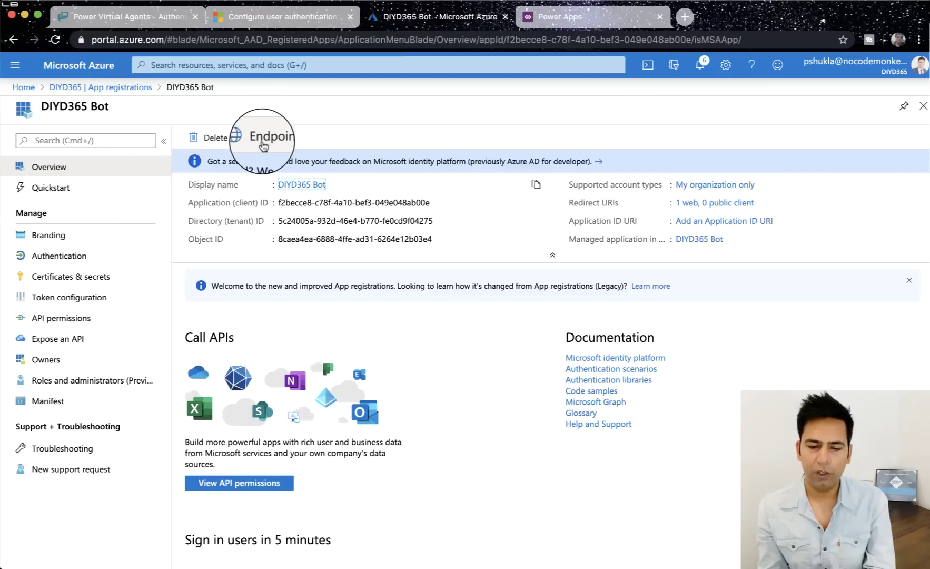
{"action": "left_click", "coordinate": [263, 145]}
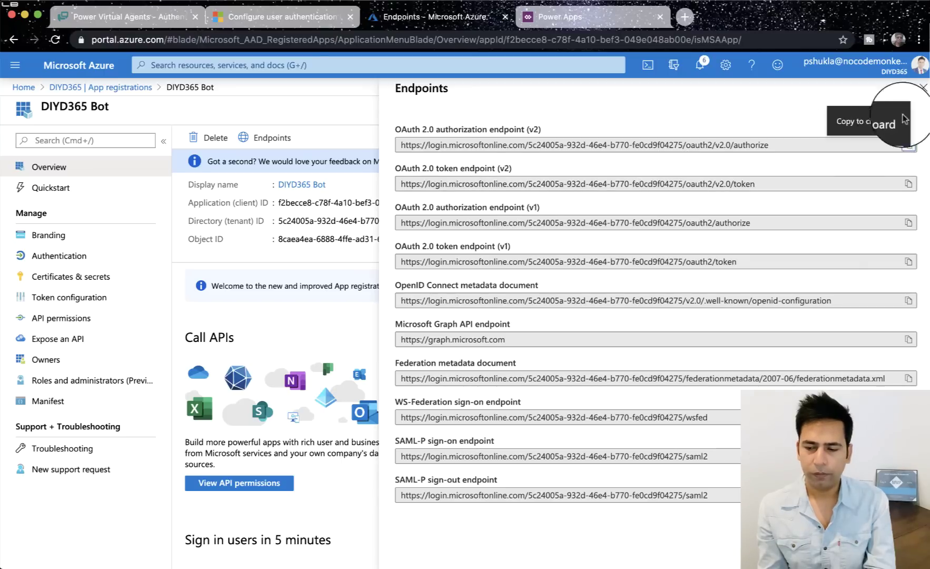
{"action": "left_click", "coordinate": [922, 88]}
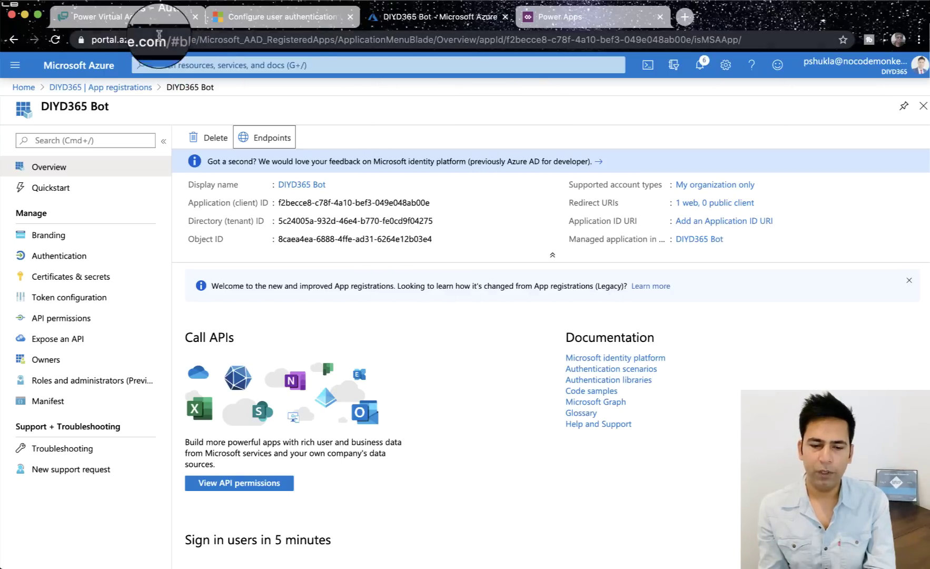
{"action": "left_click", "coordinate": [150, 18]}
{"action": "left_click", "coordinate": [419, 95]}
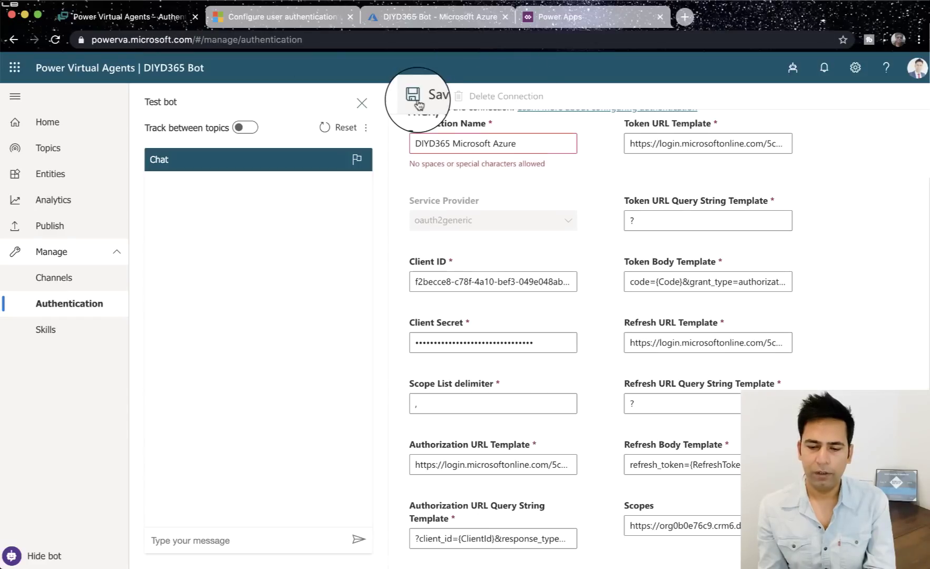
Step: Rename the connection to DIYD365MicrosoftAzure, save it, accept the browser prompt, and open Topics
{"action": "left_click", "coordinate": [453, 143]}
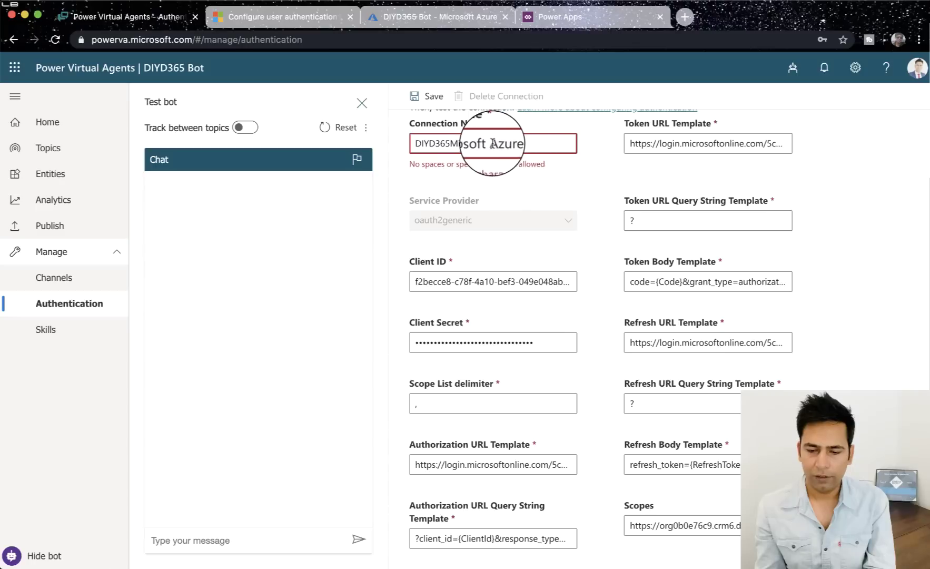
{"action": "key", "text": "BackSpace"}
{"action": "left_click", "coordinate": [491, 144]}
{"action": "key", "text": "BackSpace"}
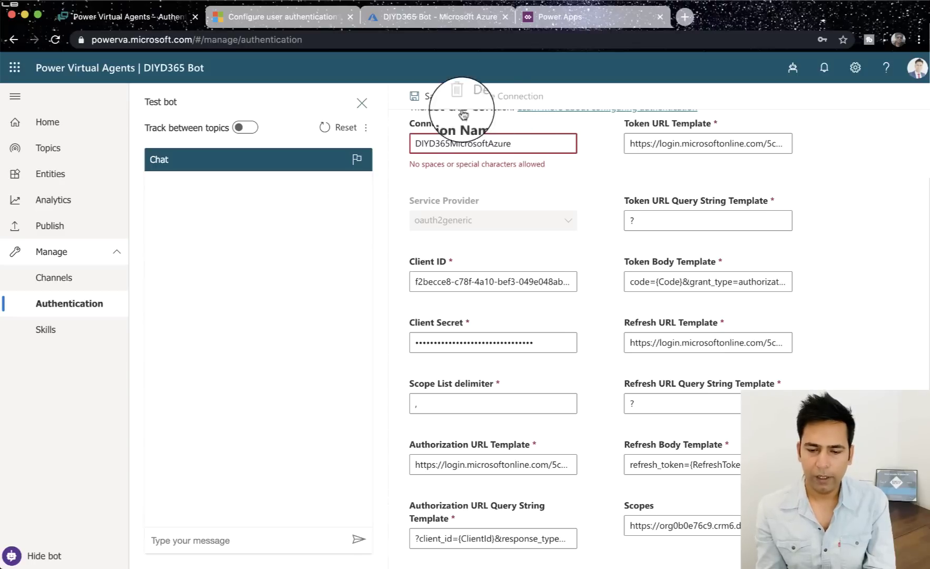
{"action": "left_click", "coordinate": [427, 96]}
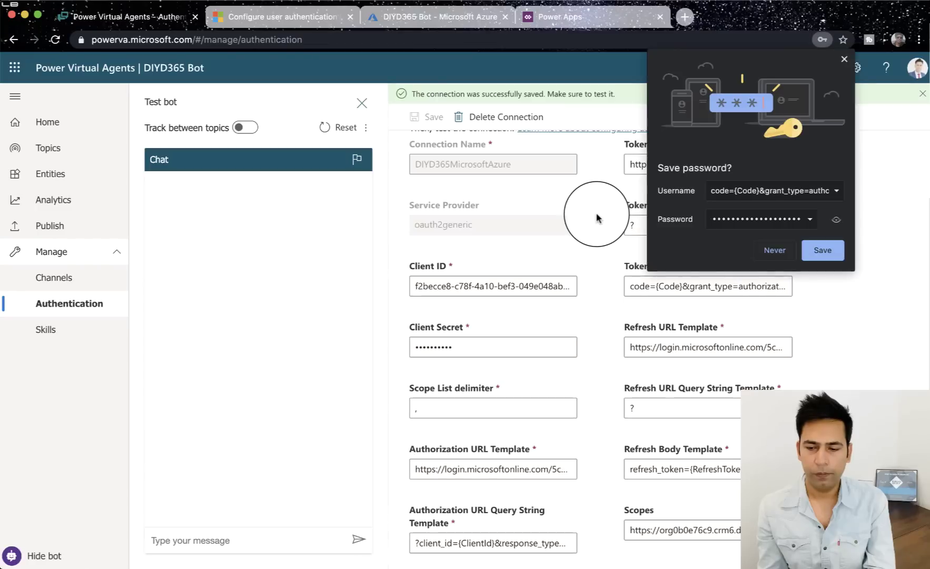
{"action": "left_click", "coordinate": [823, 250]}
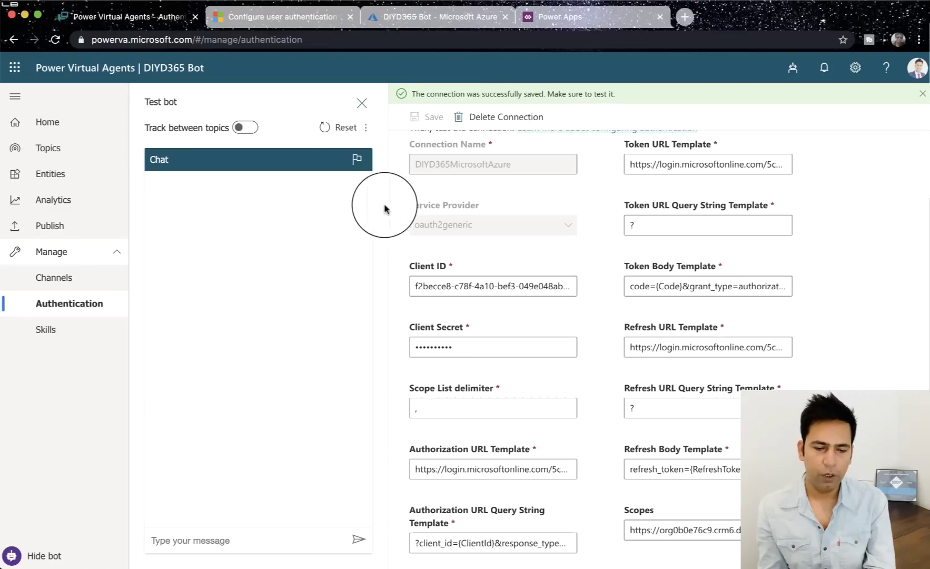
{"action": "left_click", "coordinate": [73, 153]}
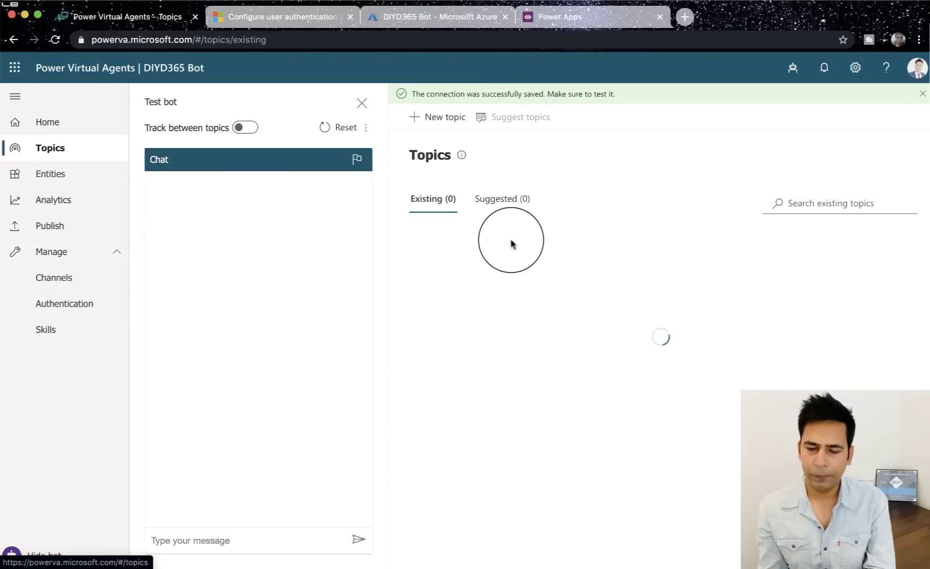
Step: Create a new topic named 'Sign me in' and save it
{"action": "left_click", "coordinate": [426, 120]}
{"action": "type", "text": "Sign me "}
{"action": "type", "text": "in"}
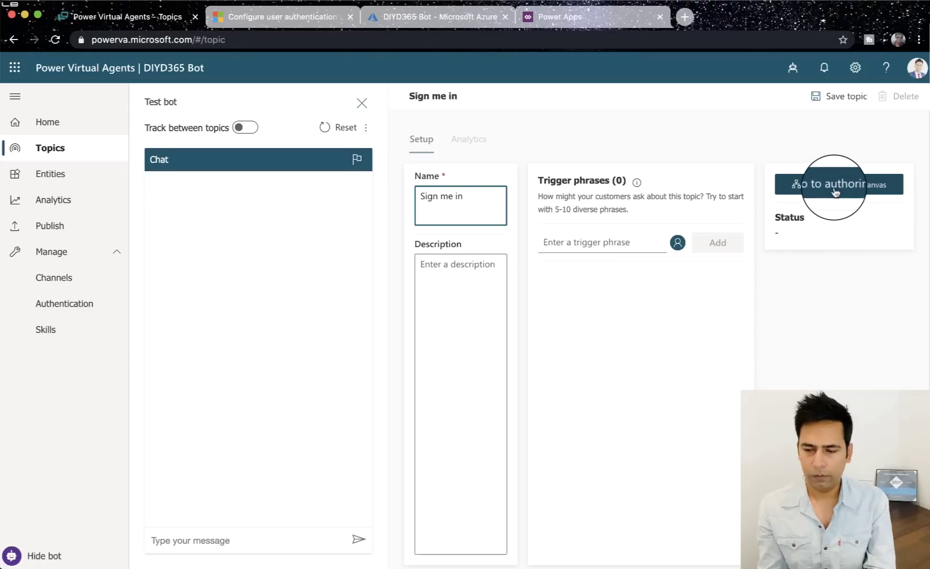
{"action": "left_click", "coordinate": [837, 95]}
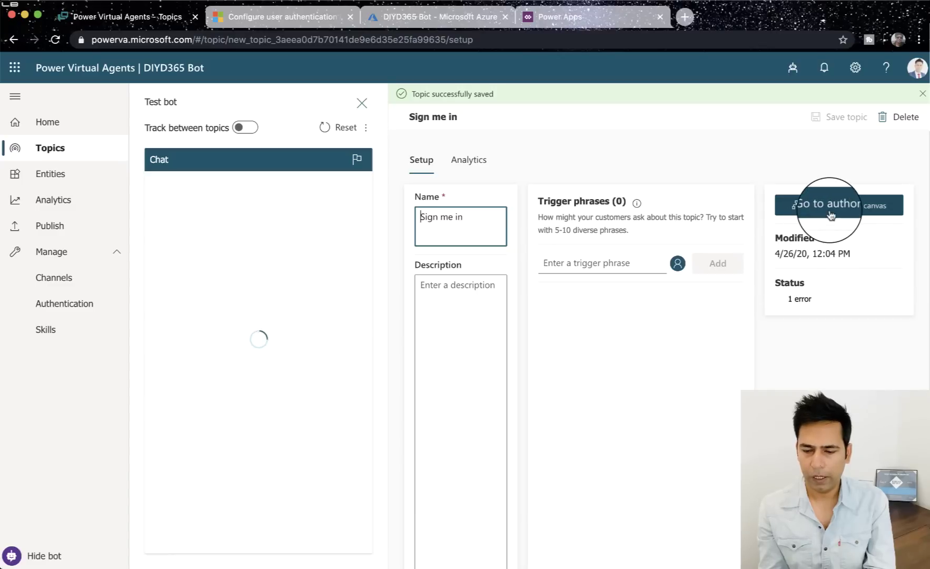
Step: Add the trigger phrases 'log in' and 'sing in', then go to the authoring canvas
{"action": "left_click", "coordinate": [606, 264]}
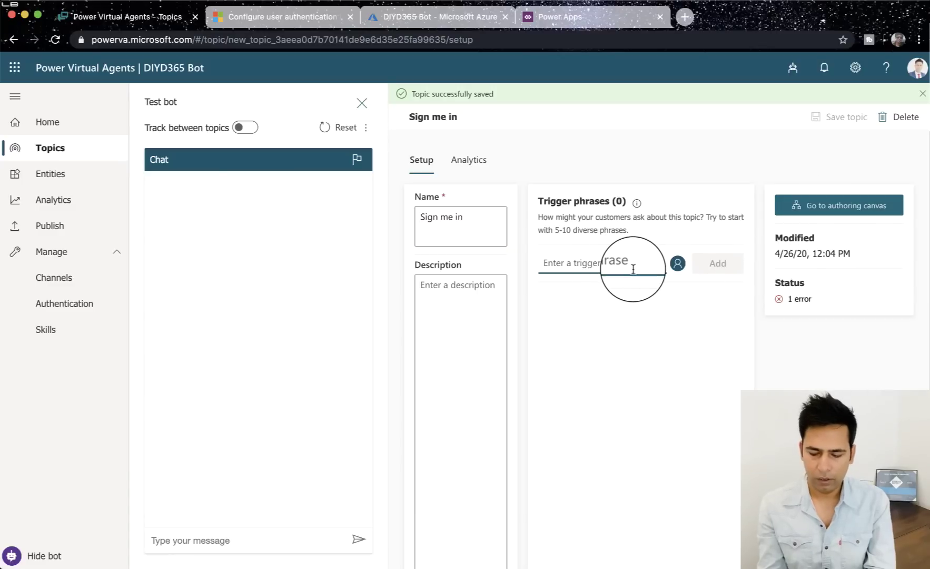
{"action": "type", "text": "I"}
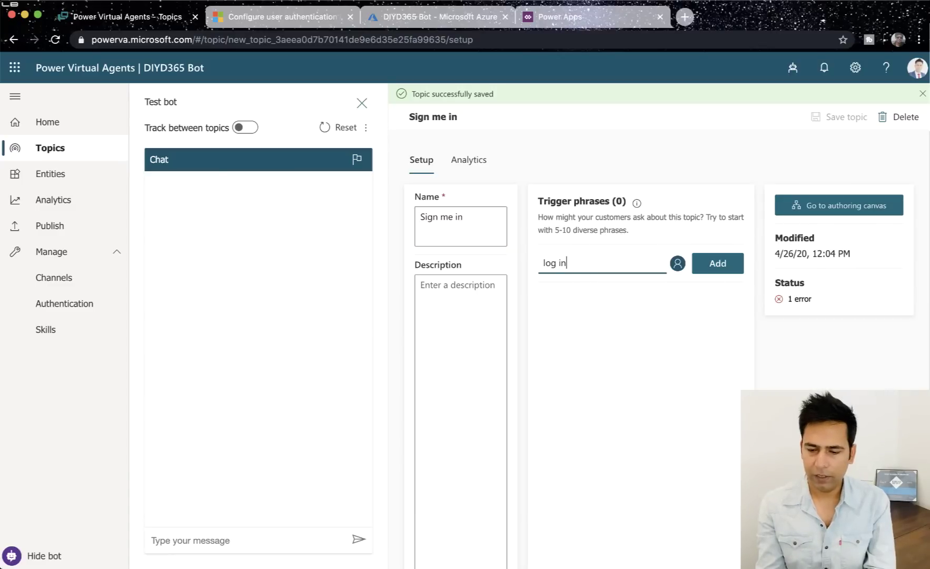
{"action": "key", "text": "Return"}
{"action": "type", "text": "sin"}
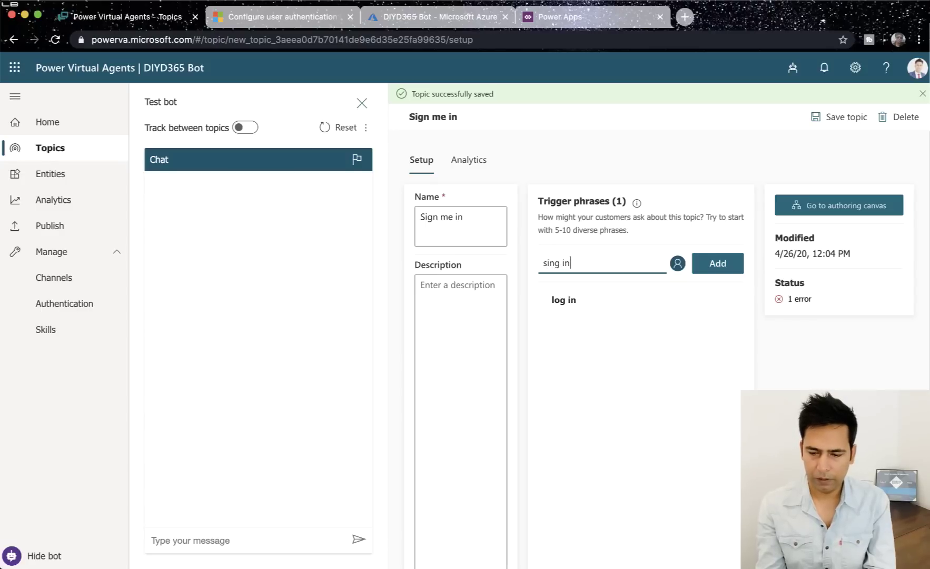
{"action": "key", "text": "Return"}
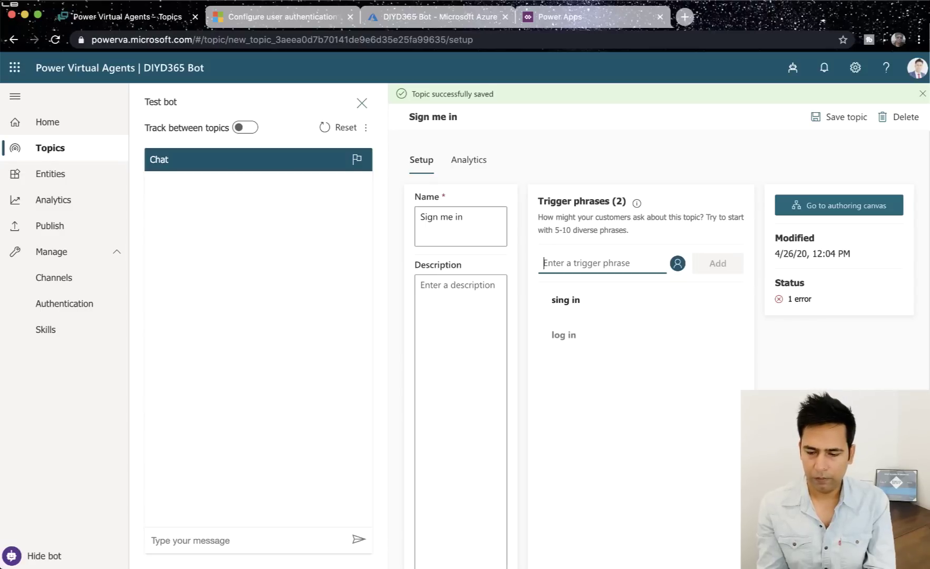
{"action": "left_click", "coordinate": [840, 204]}
{"action": "left_click", "coordinate": [537, 135]}
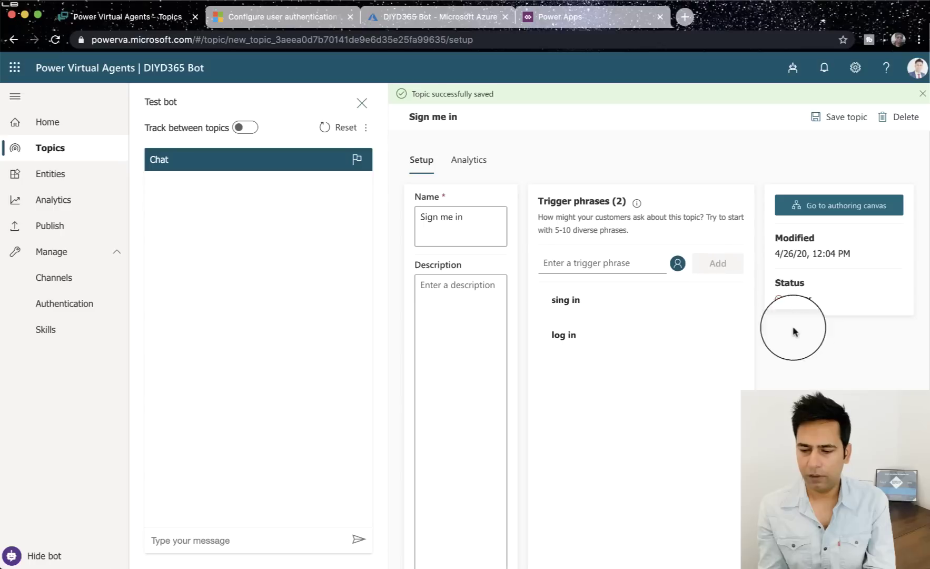
{"action": "left_click", "coordinate": [799, 298]}
Step: Write 'Sure, a moment please!' in the Message node, close Topic Checker, and save the topic
{"action": "left_click", "coordinate": [577, 127]}
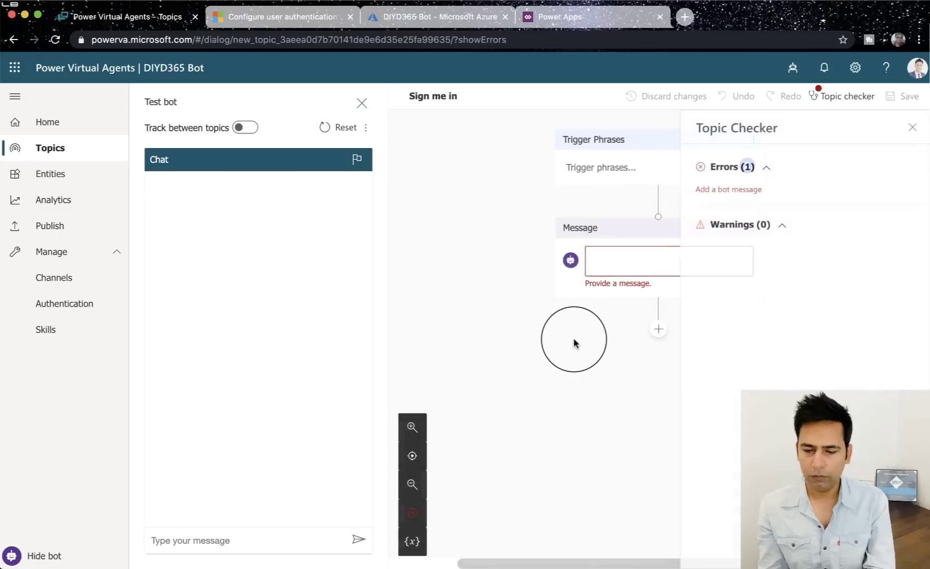
{"action": "left_click", "coordinate": [602, 263]}
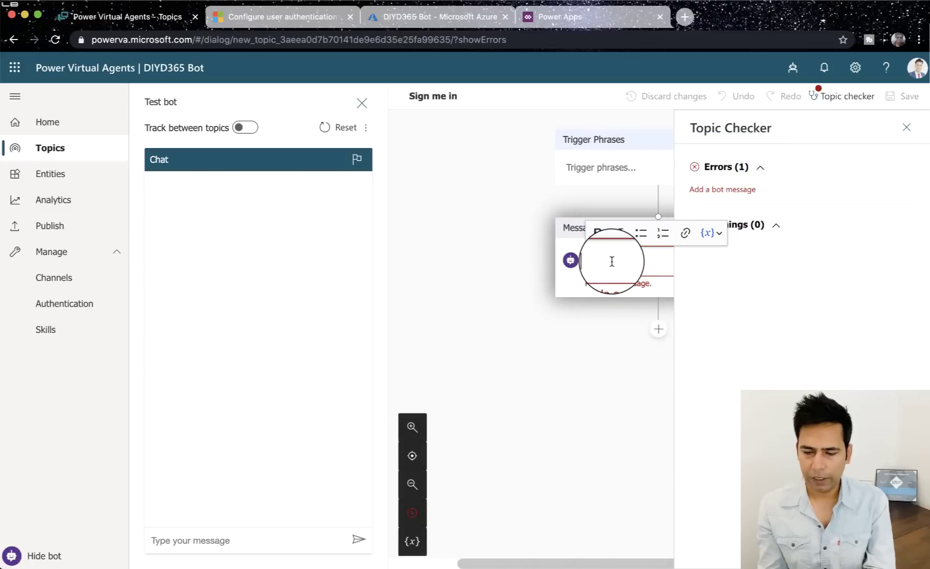
{"action": "type", "text": "Sure, a moment plea"}
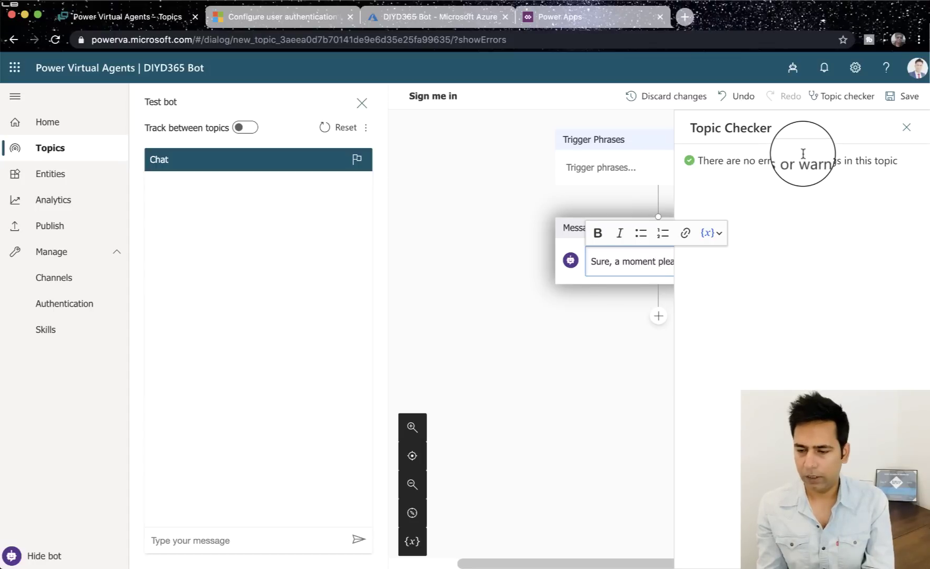
{"action": "left_click", "coordinate": [906, 127]}
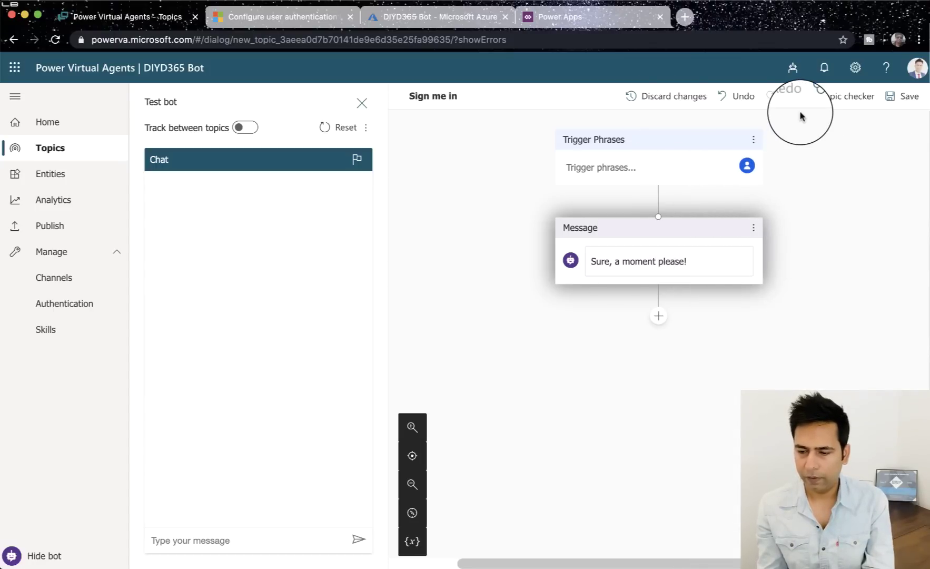
{"action": "left_click", "coordinate": [903, 97]}
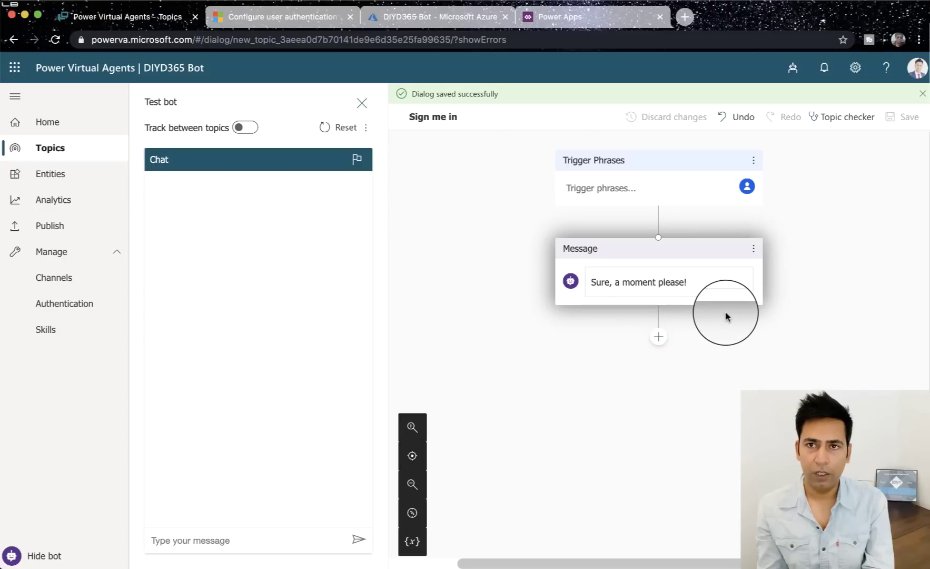
Step: Add an Authenticate action after the greeting message, then look over its IsLoggedIn True/False branches
{"action": "left_click", "coordinate": [658, 336]}
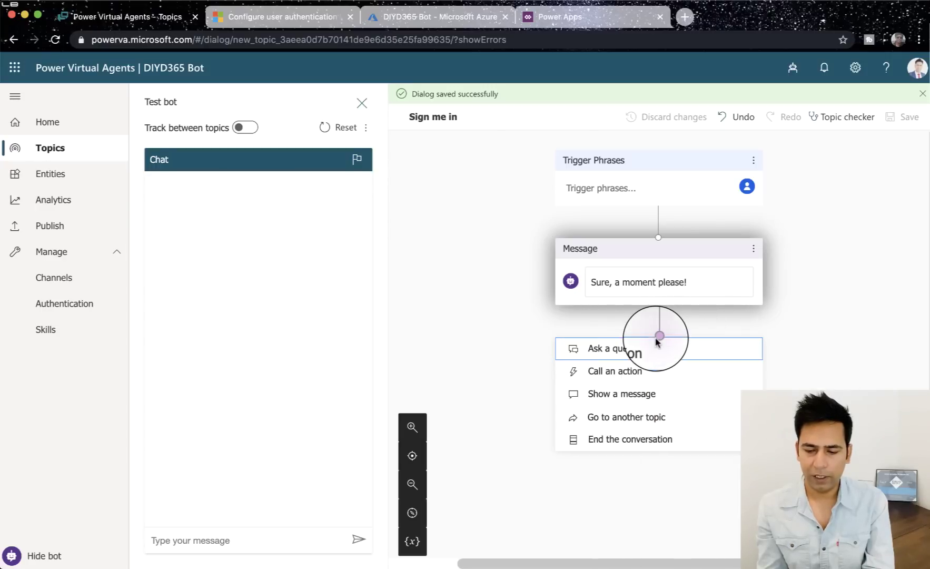
{"action": "left_click", "coordinate": [680, 371]}
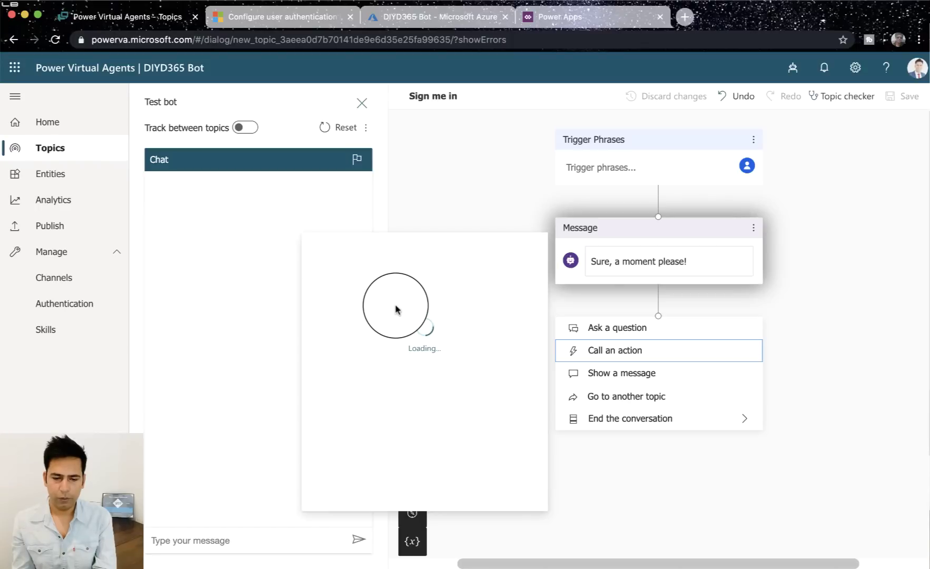
{"action": "left_click", "coordinate": [408, 263]}
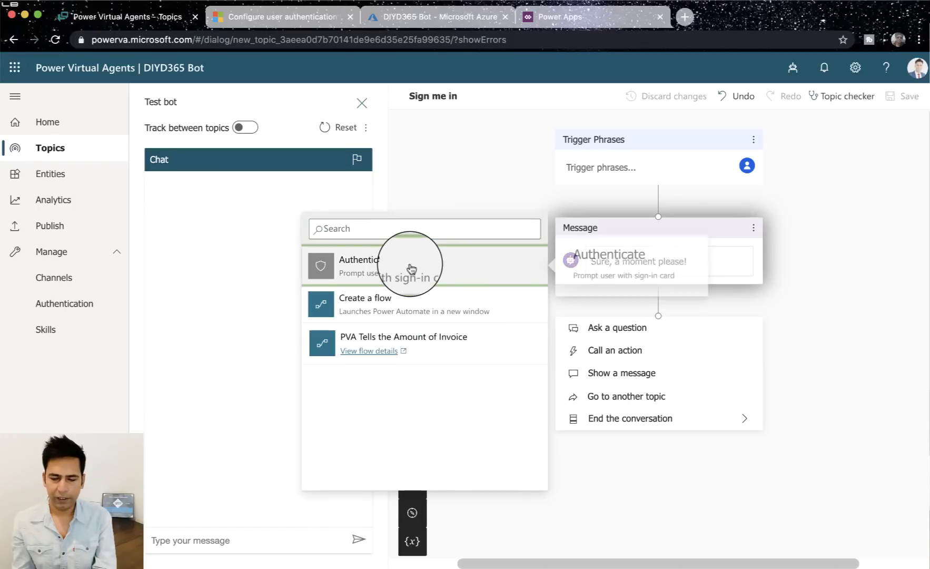
{"action": "scroll", "coordinate": [558, 353], "scroll_direction": "down", "scroll_amount": 1}
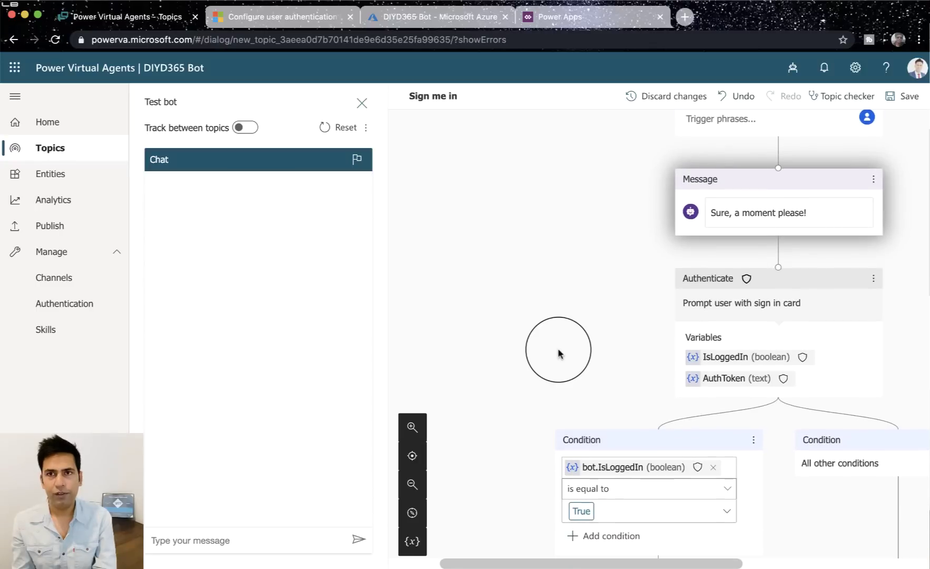
{"action": "scroll", "coordinate": [759, 364], "scroll_direction": "down", "scroll_amount": 3}
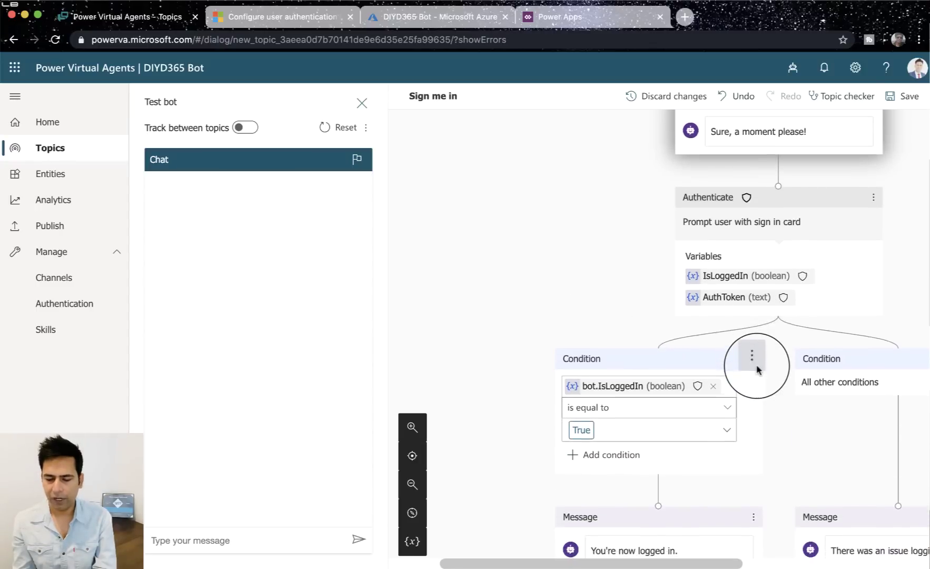
{"action": "scroll", "coordinate": [757, 368], "scroll_direction": "down", "scroll_amount": 1}
{"action": "scroll", "coordinate": [757, 368], "scroll_direction": "right", "scroll_amount": 4}
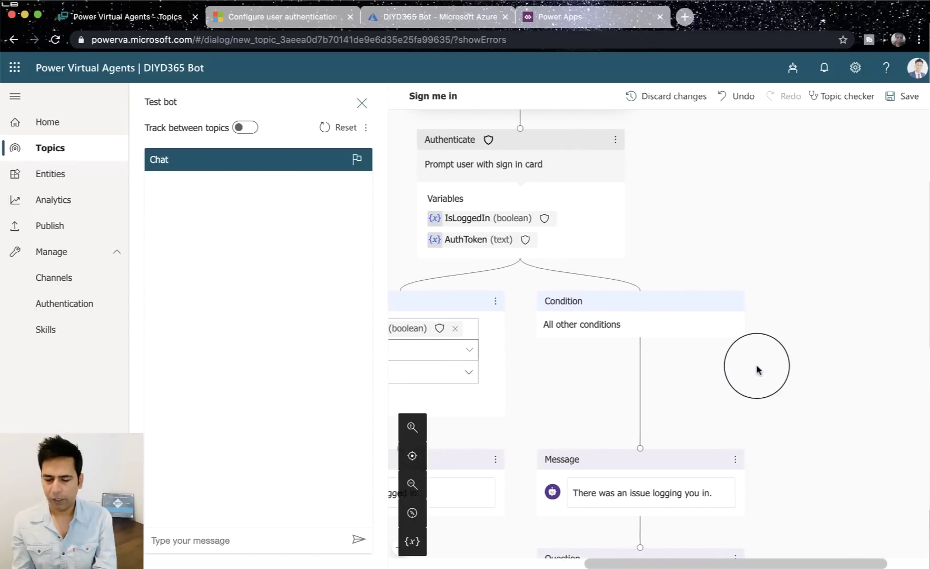
{"action": "scroll", "coordinate": [757, 369], "scroll_direction": "left", "scroll_amount": 2}
{"action": "scroll", "coordinate": [757, 369], "scroll_direction": "down", "scroll_amount": 9}
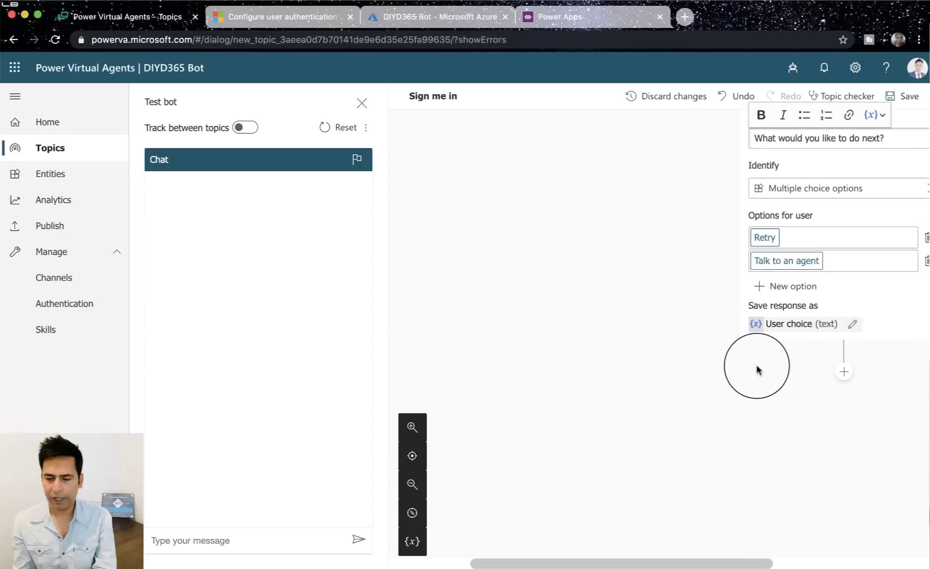
{"action": "scroll", "coordinate": [757, 369], "scroll_direction": "up", "scroll_amount": 2}
{"action": "scroll", "coordinate": [756, 366], "scroll_direction": "up", "scroll_amount": 7}
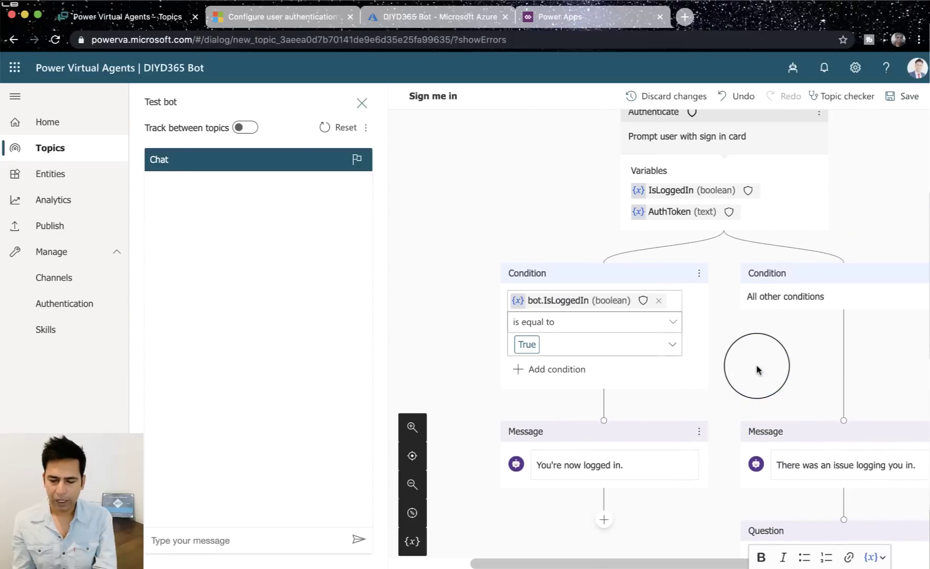
{"action": "scroll", "coordinate": [758, 368], "scroll_direction": "down", "scroll_amount": 1}
Step: Save the Sign me in topic and send 'log in' to the test bot
{"action": "left_click", "coordinate": [904, 97]}
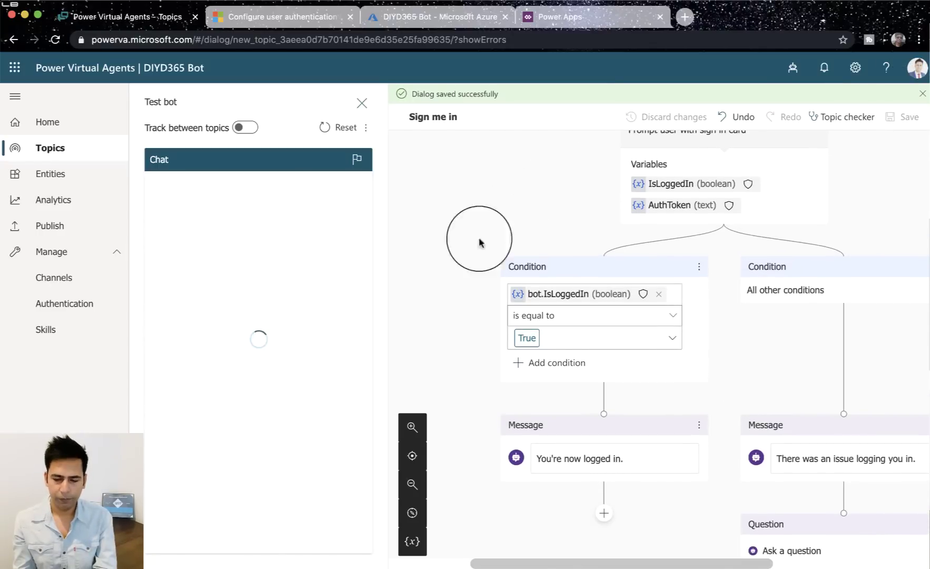
{"action": "scroll", "coordinate": [458, 461], "scroll_direction": "down", "scroll_amount": 3}
{"action": "left_click", "coordinate": [233, 535]}
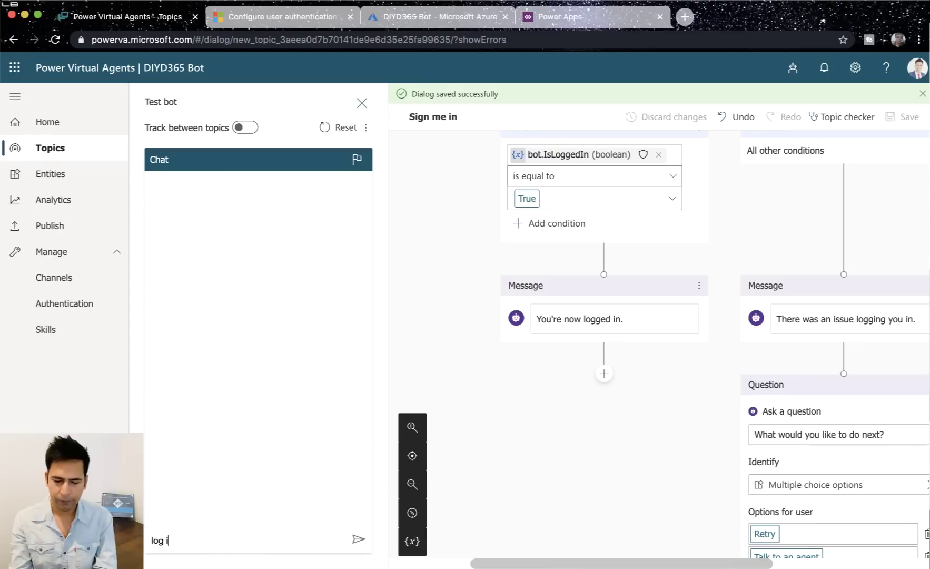
{"action": "type", "text": "log in"}
{"action": "key", "text": "Return"}
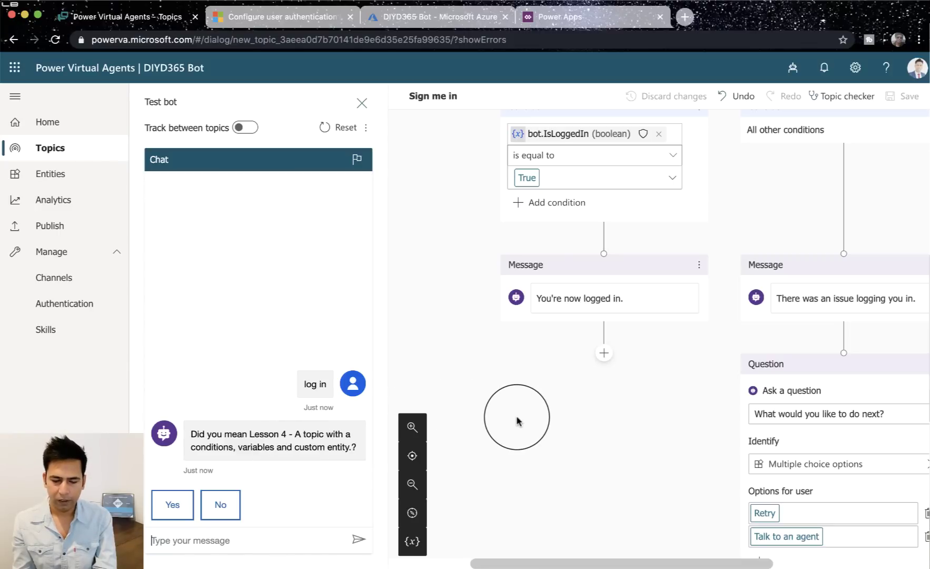
{"action": "scroll", "coordinate": [517, 420], "scroll_direction": "up", "scroll_amount": 7}
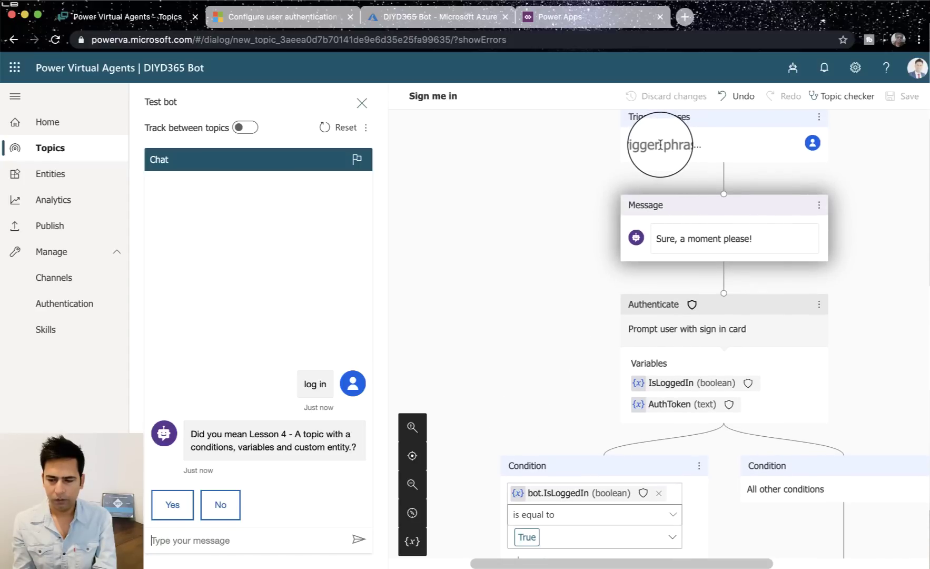
Step: Add 'sign in' and 'log in' as Sign me in trigger phrases, save, and reopen the canvas
{"action": "scroll", "coordinate": [661, 145], "scroll_direction": "up", "scroll_amount": 1}
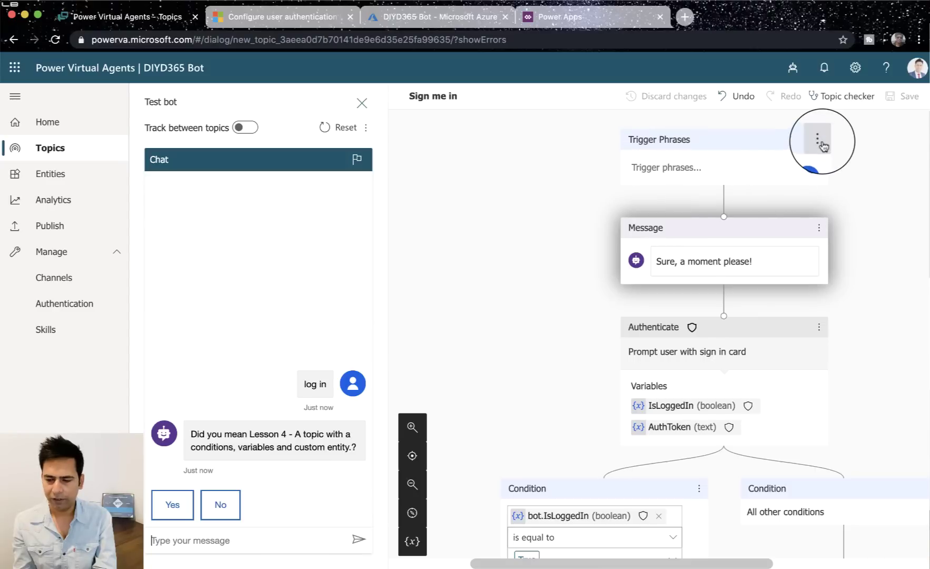
{"action": "left_click", "coordinate": [798, 145]}
{"action": "left_click", "coordinate": [799, 146]}
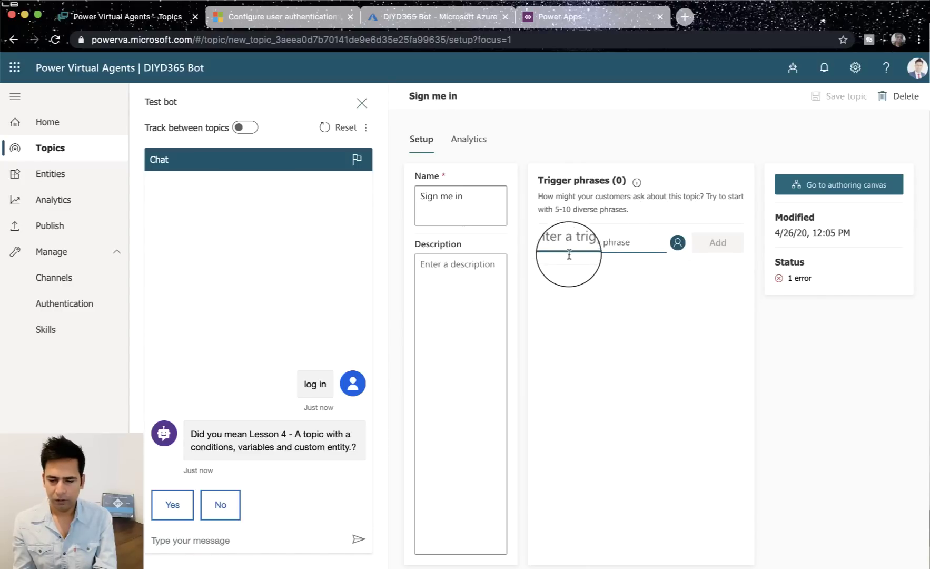
{"action": "type", "text": "sig"}
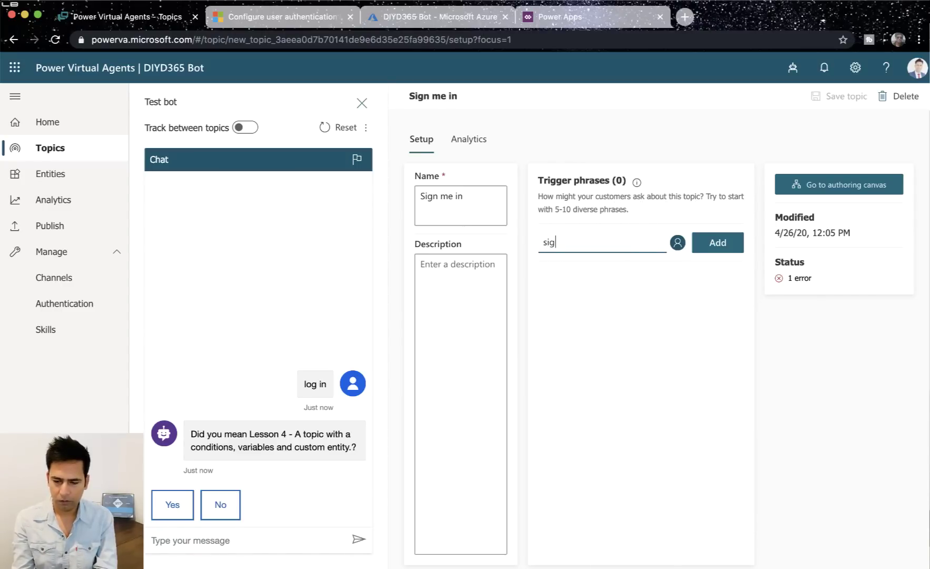
{"action": "type", "text": "n in"}
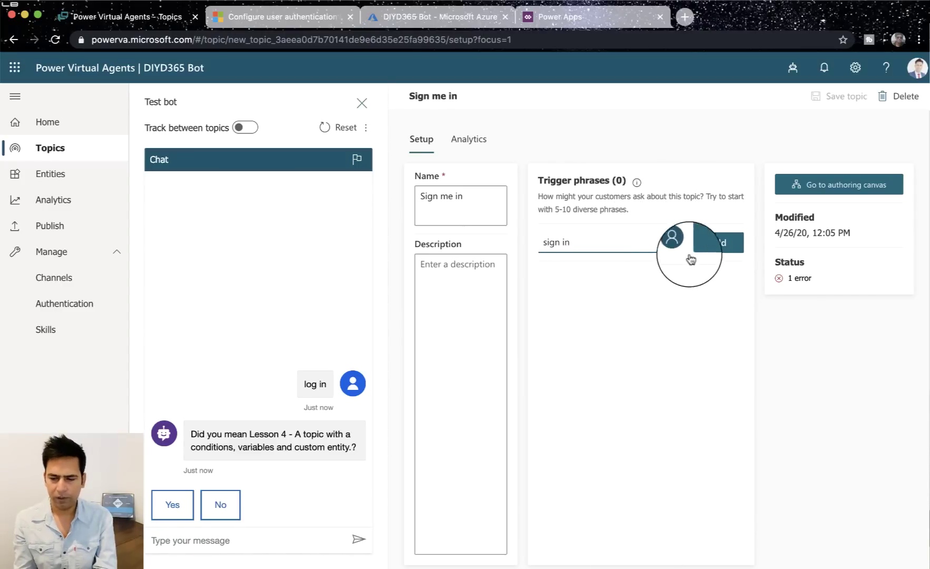
{"action": "left_click", "coordinate": [714, 242]}
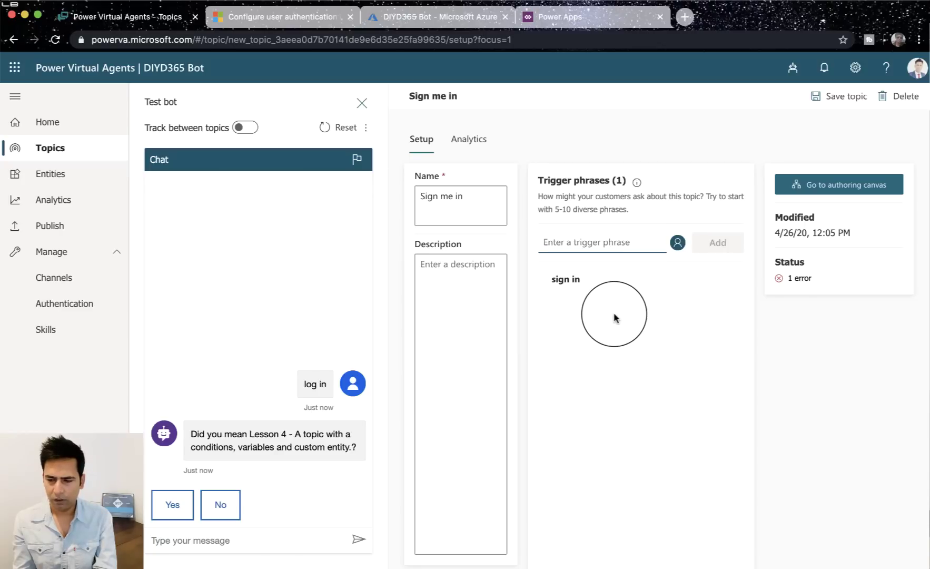
{"action": "type", "text": "log in"}
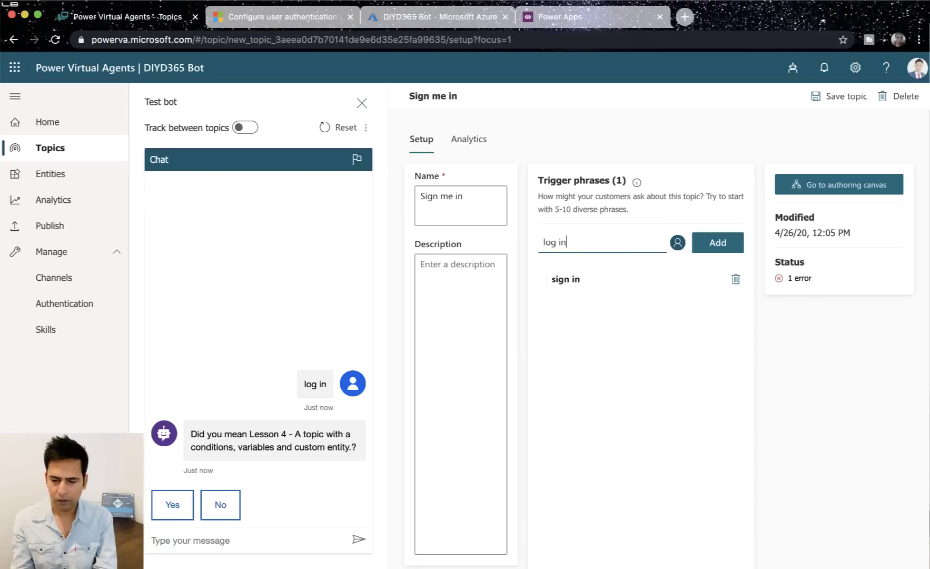
{"action": "key", "text": "Return"}
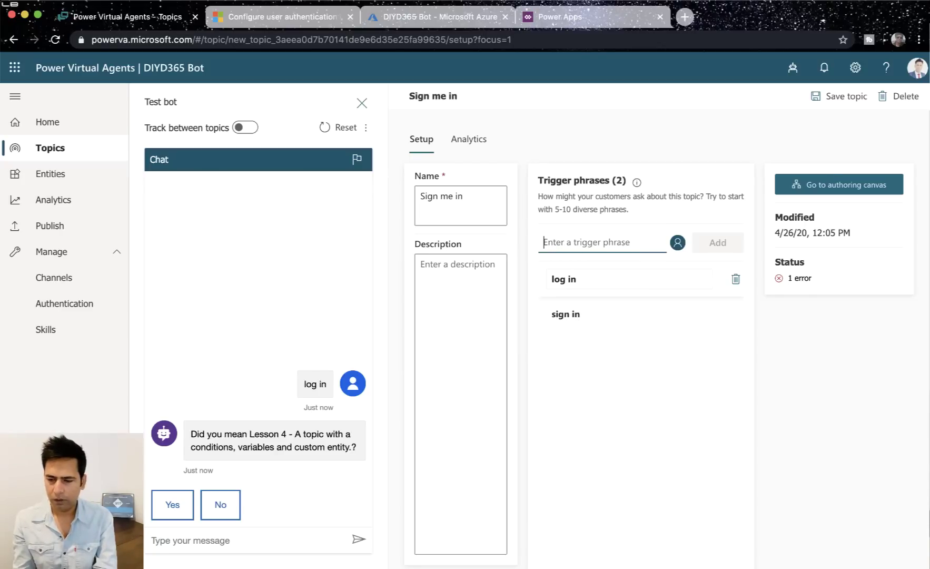
{"action": "left_click", "coordinate": [832, 95]}
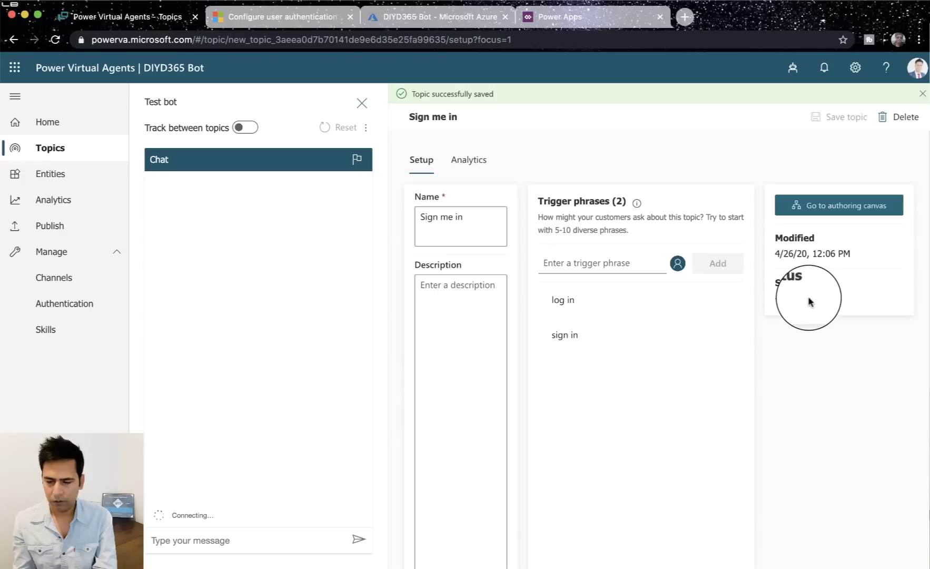
{"action": "left_click", "coordinate": [820, 204]}
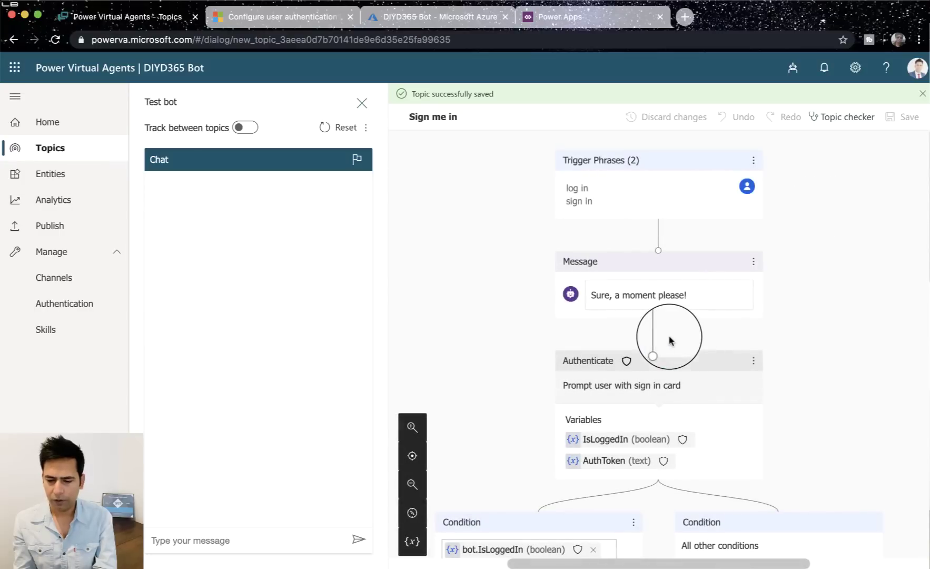
Step: Send 'log in' again in the Test bot chat to trigger the sign-in card
{"action": "scroll", "coordinate": [773, 362], "scroll_direction": "down", "scroll_amount": 10}
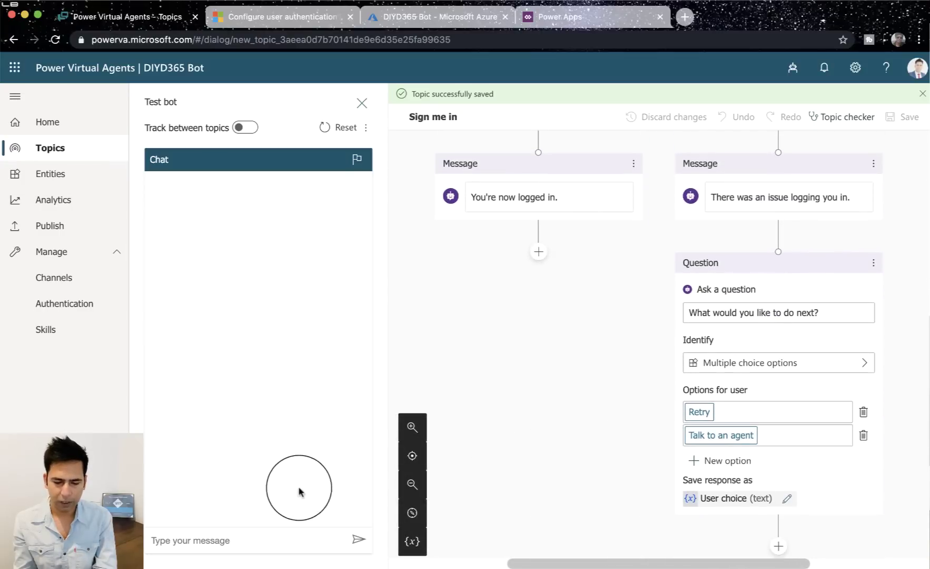
{"action": "left_click", "coordinate": [262, 541]}
{"action": "type", "text": "log"}
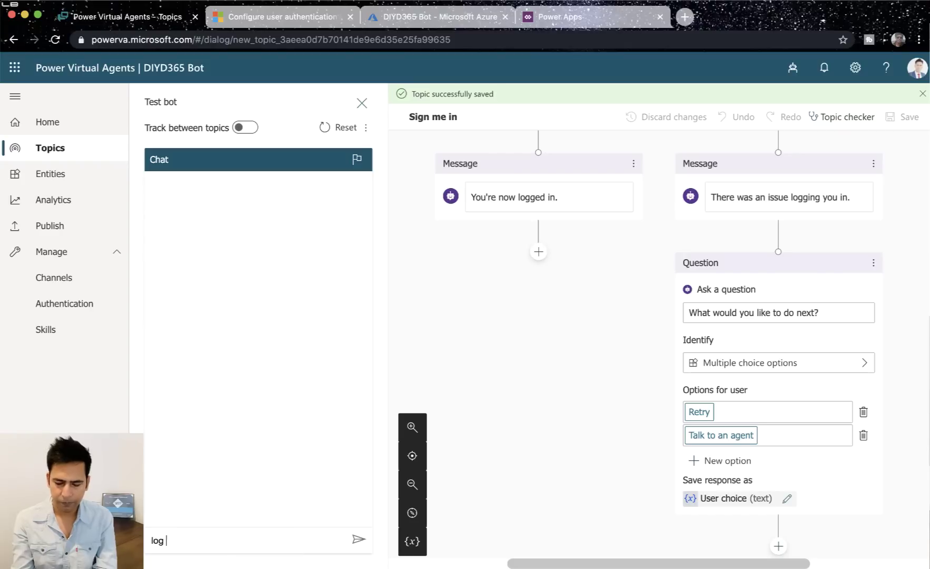
{"action": "type", "text": " in"}
{"action": "key", "text": "Return"}
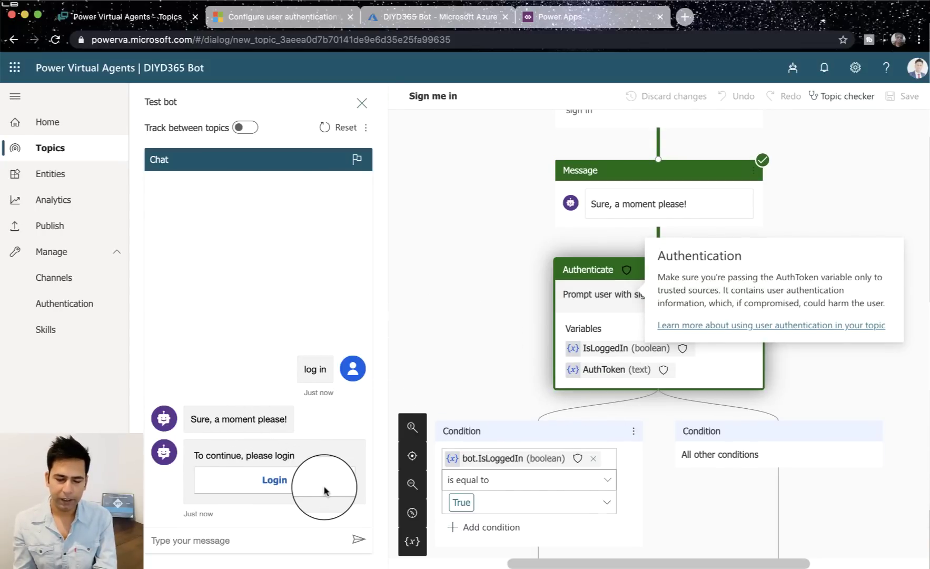
Step: Log in from the chat card, copy the validation code, and return to the test chat
{"action": "left_click", "coordinate": [278, 489]}
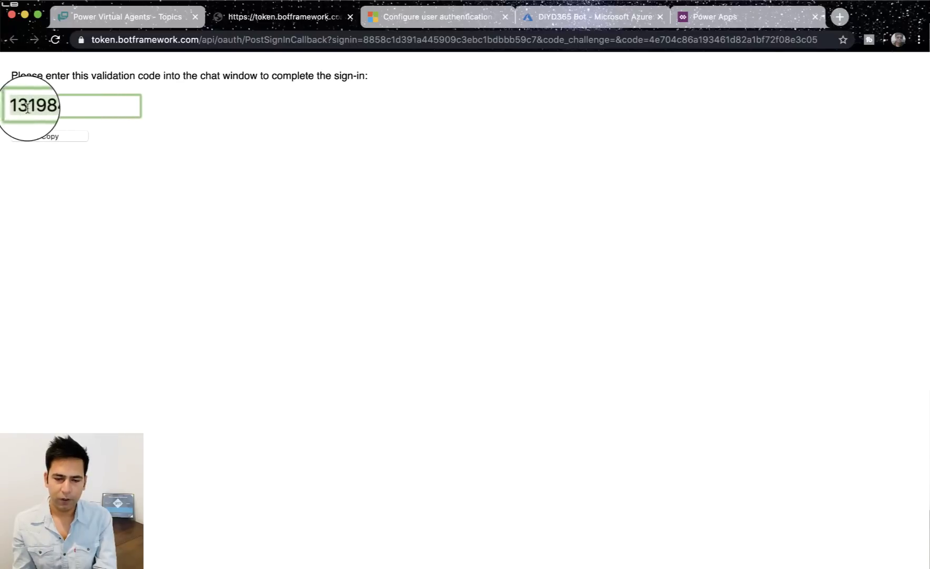
{"action": "left_click", "coordinate": [59, 138]}
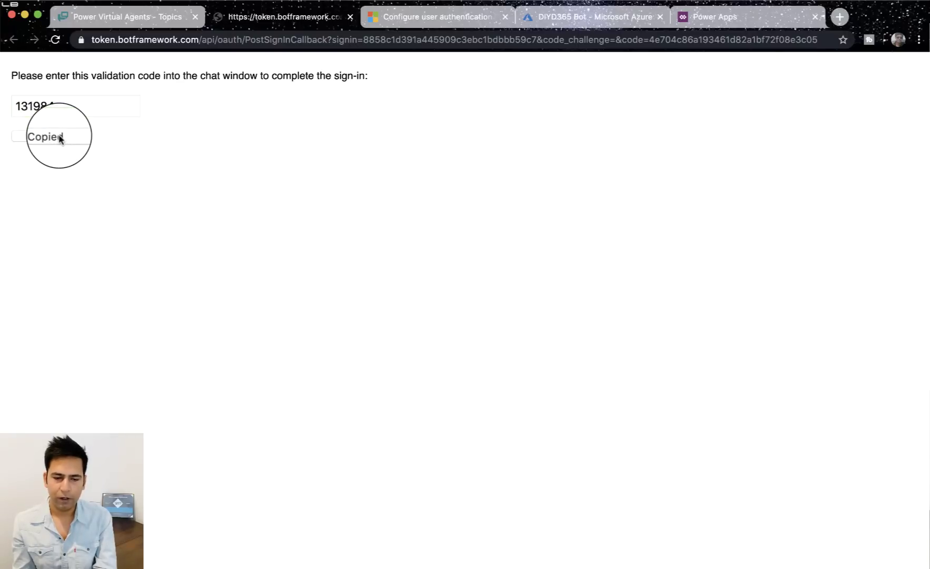
{"action": "left_click", "coordinate": [142, 17]}
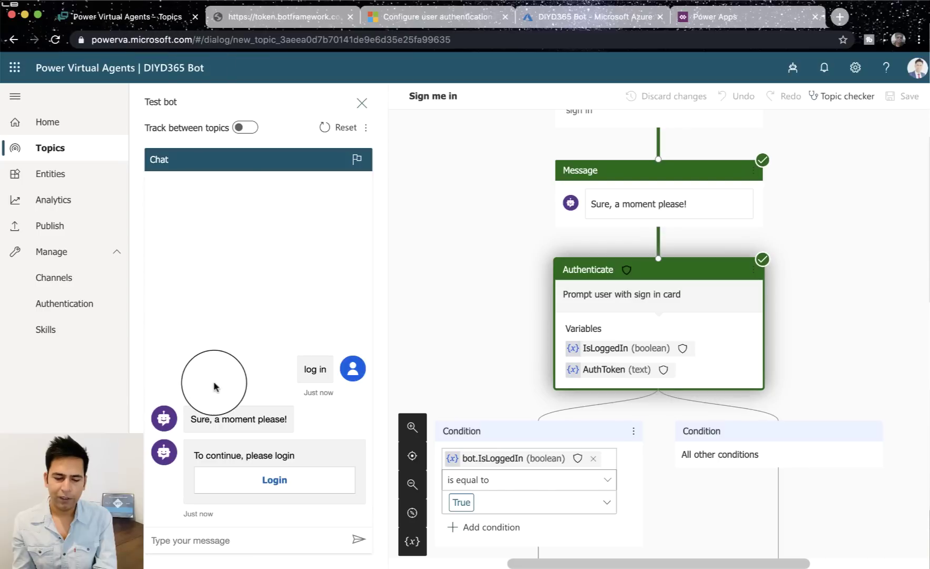
Step: Paste the copied validation code into the test chat and send it
{"action": "left_click", "coordinate": [212, 539]}
{"action": "type", "text": "131984"}
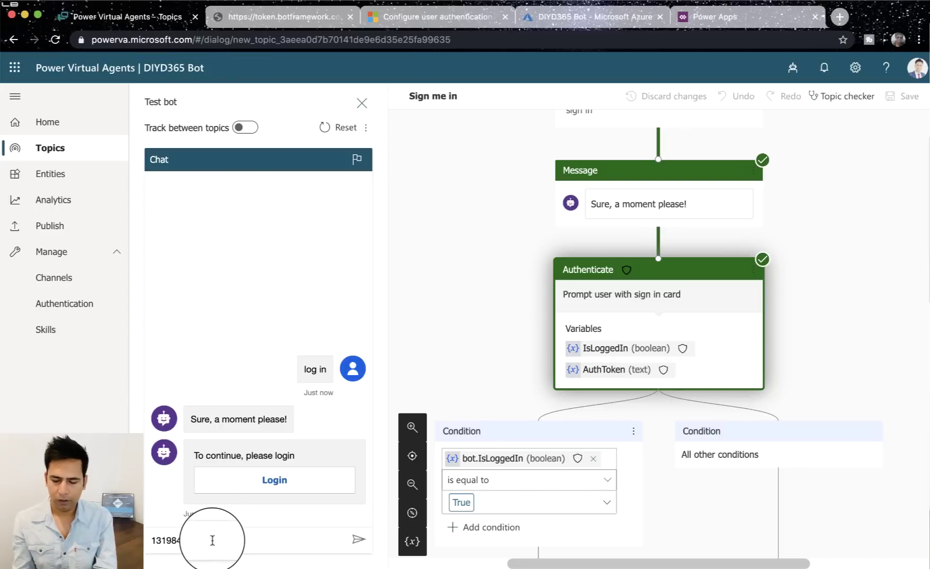
{"action": "key", "text": "Return"}
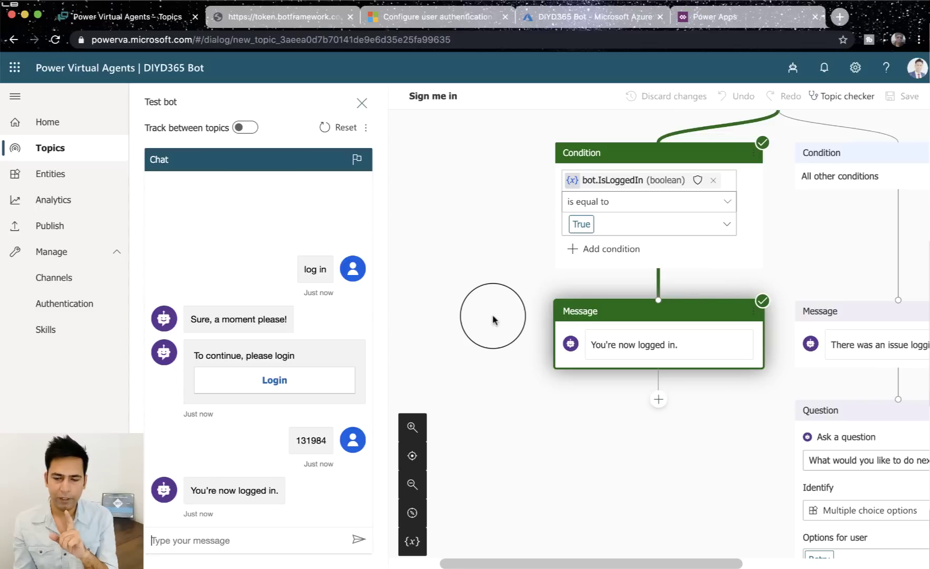
{"action": "mouse_move", "coordinate": [13, 206]}
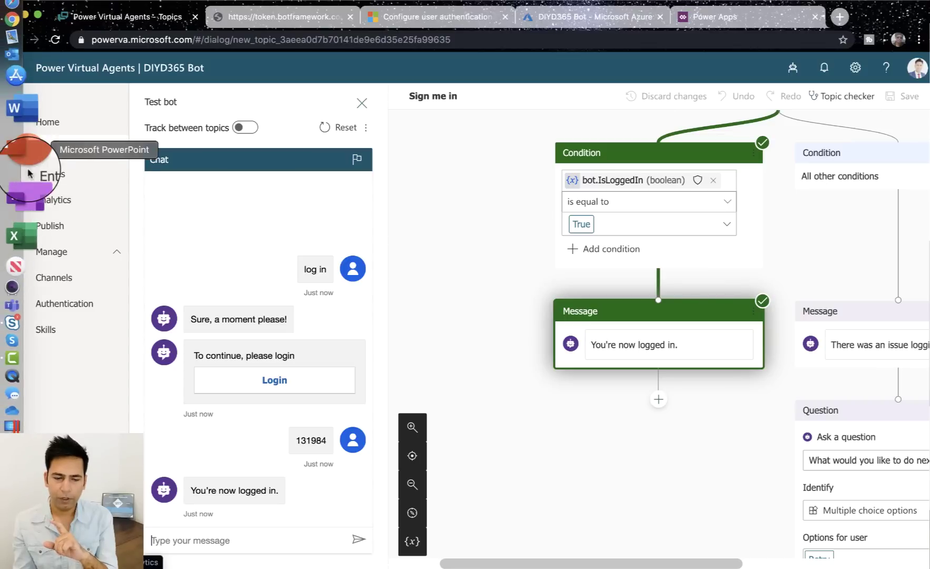